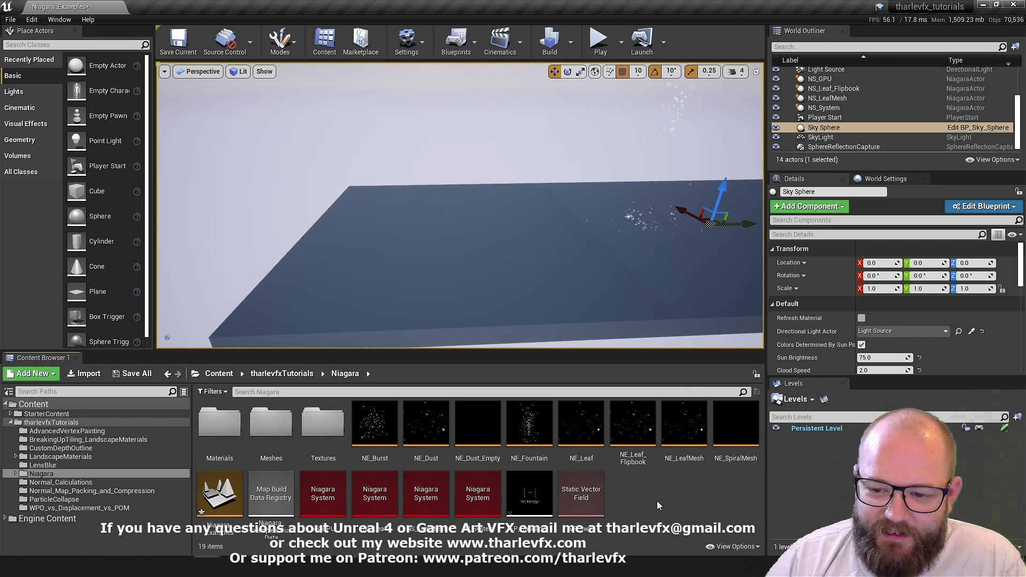
# Create a Niagara system from the Radial Burst template, name it NS_Ribbon, and open it
pyautogui.rightClick(658, 505)
pyautogui.moveTo(724, 447)
pyautogui.moveTo(686, 411)
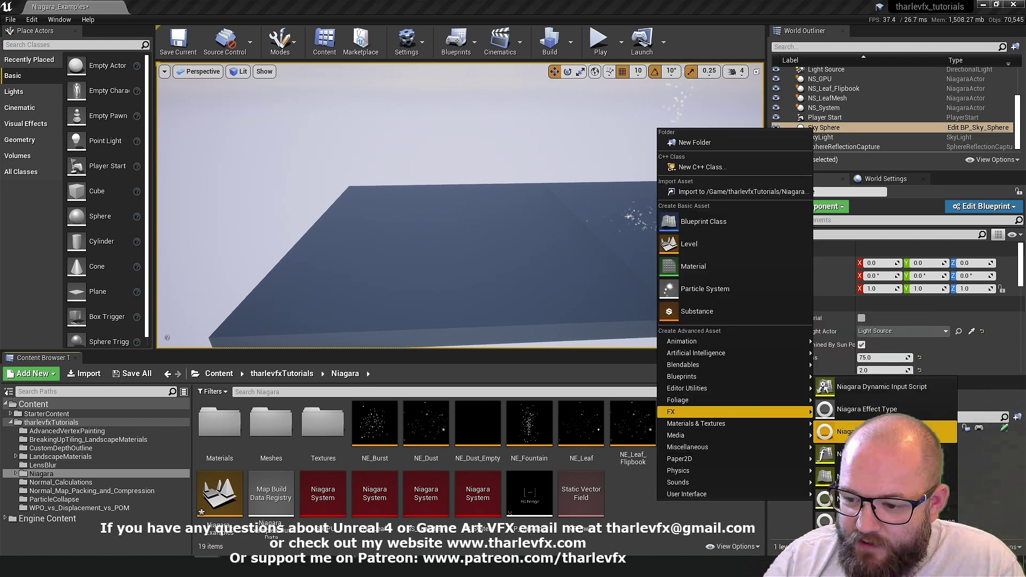
pyautogui.click(881, 499)
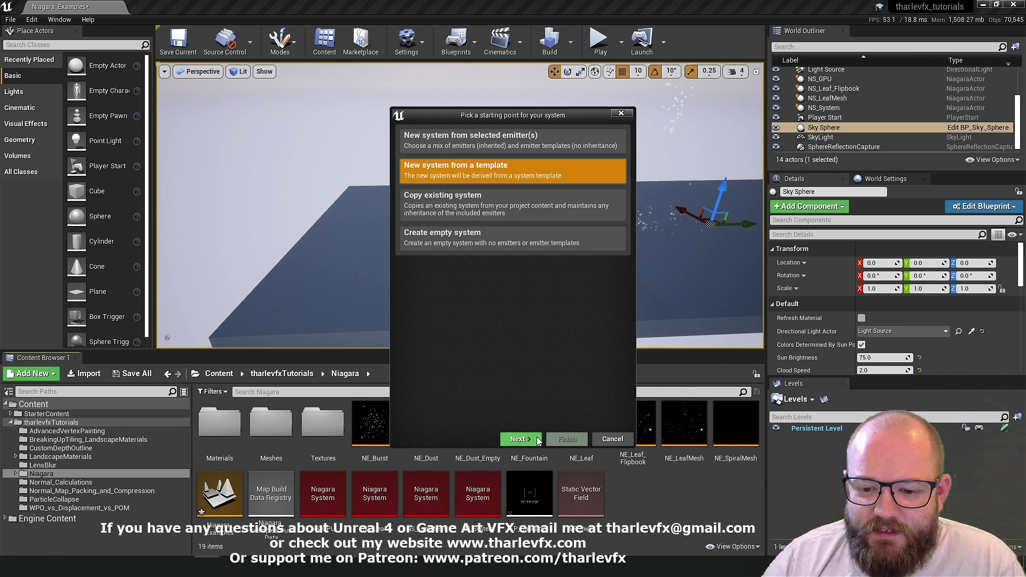
pyautogui.click(518, 440)
pyautogui.click(450, 209)
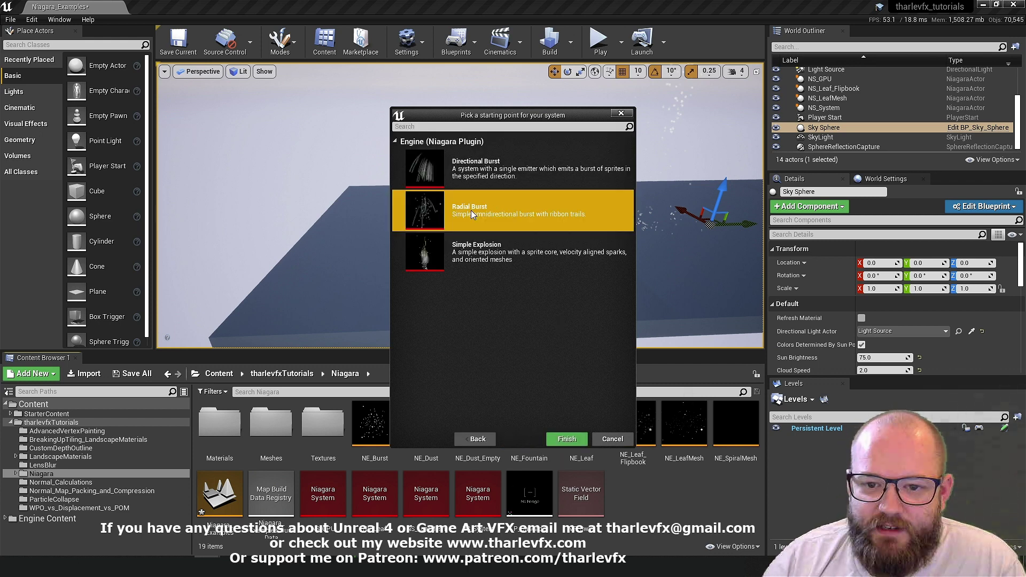
pyautogui.click(572, 438)
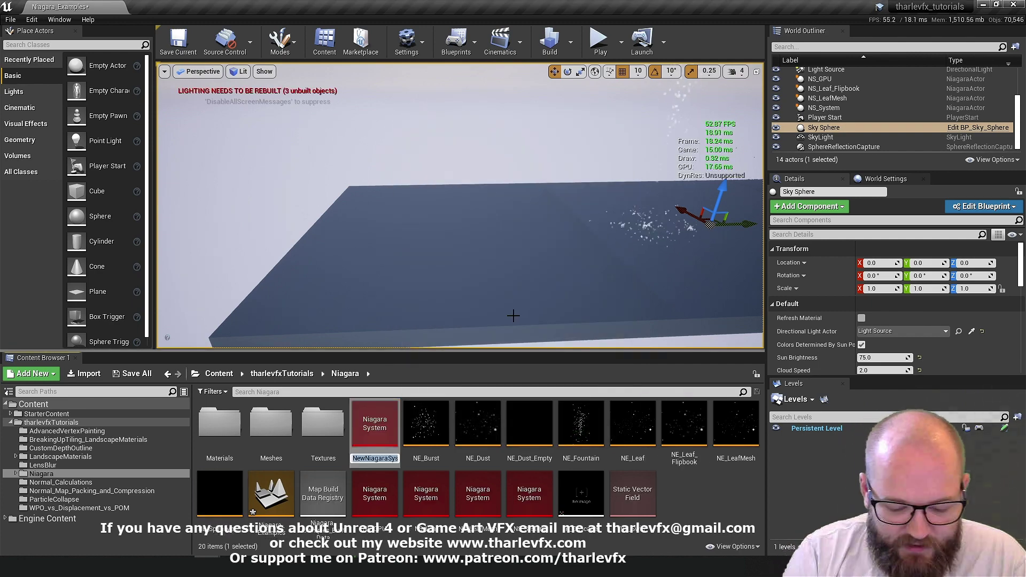
pyautogui.write('NS_Ribb')
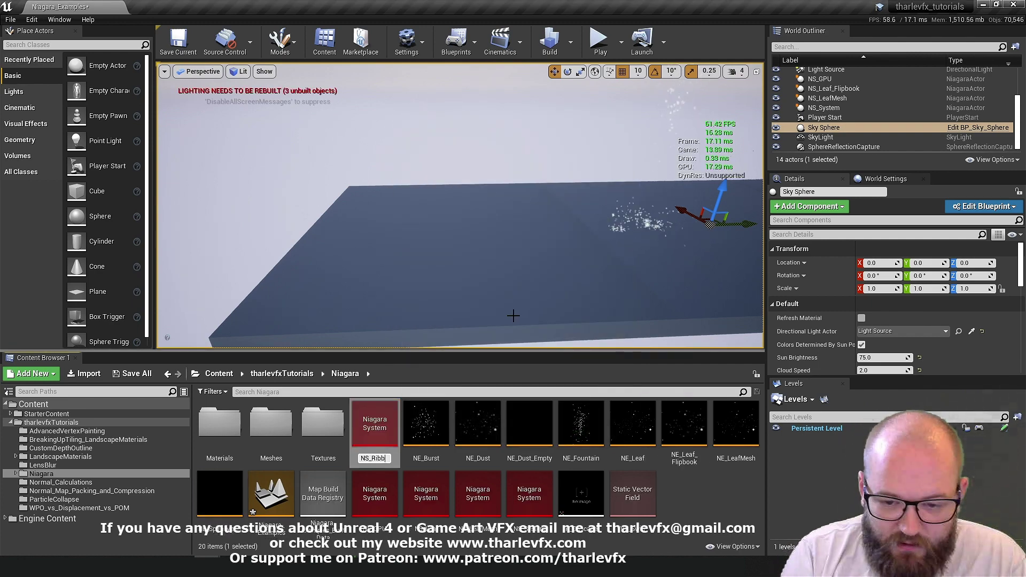
pyautogui.write('on')
pyautogui.press('Return')
pyautogui.press('Return')
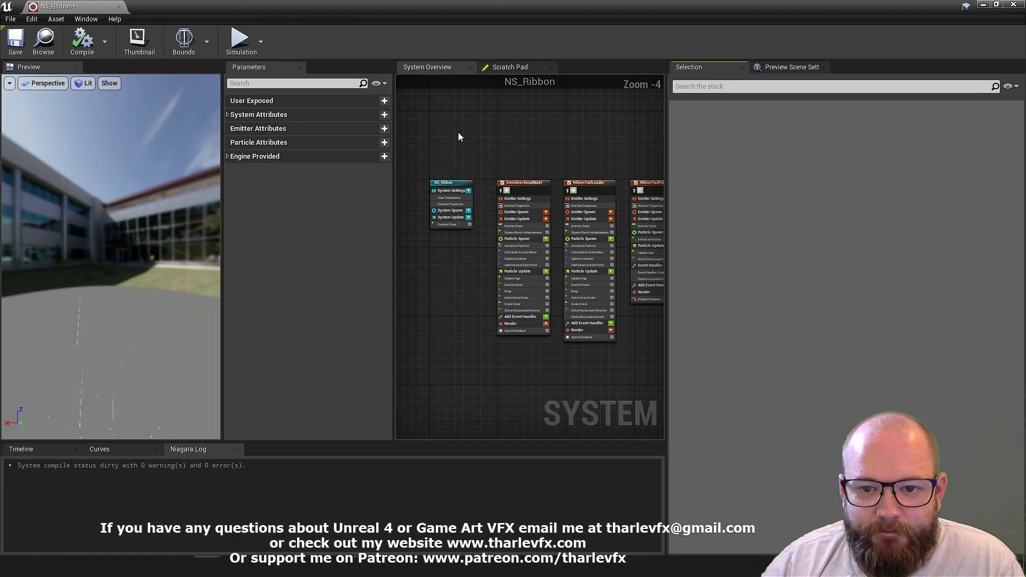
pyautogui.scroll(2, 529, 141)
pyautogui.moveTo(519, 207); pyautogui.dragTo(594, 183, button='right')
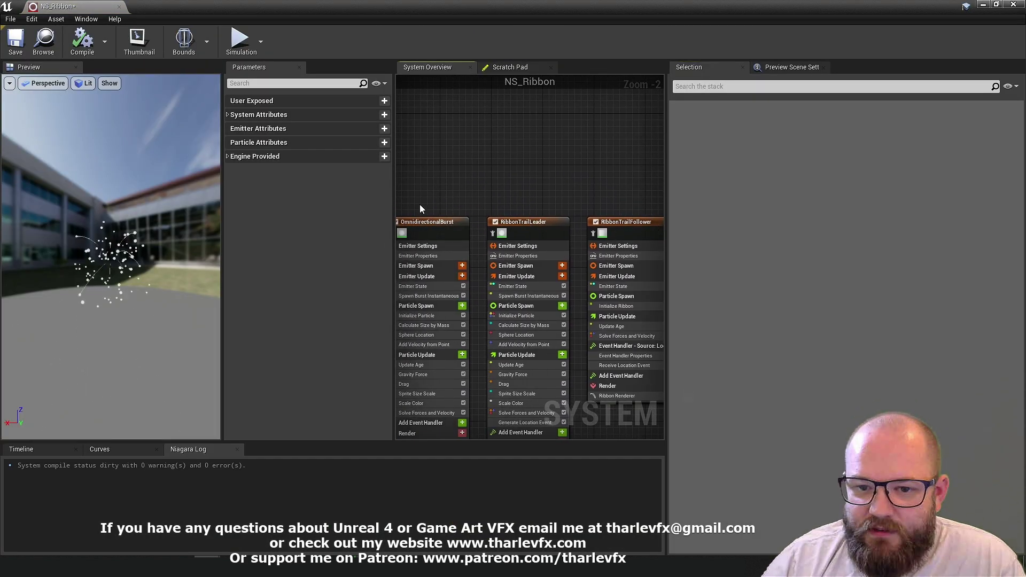
pyautogui.moveTo(426, 211); pyautogui.dragTo(490, 194, button='right')
pyautogui.click(497, 203)
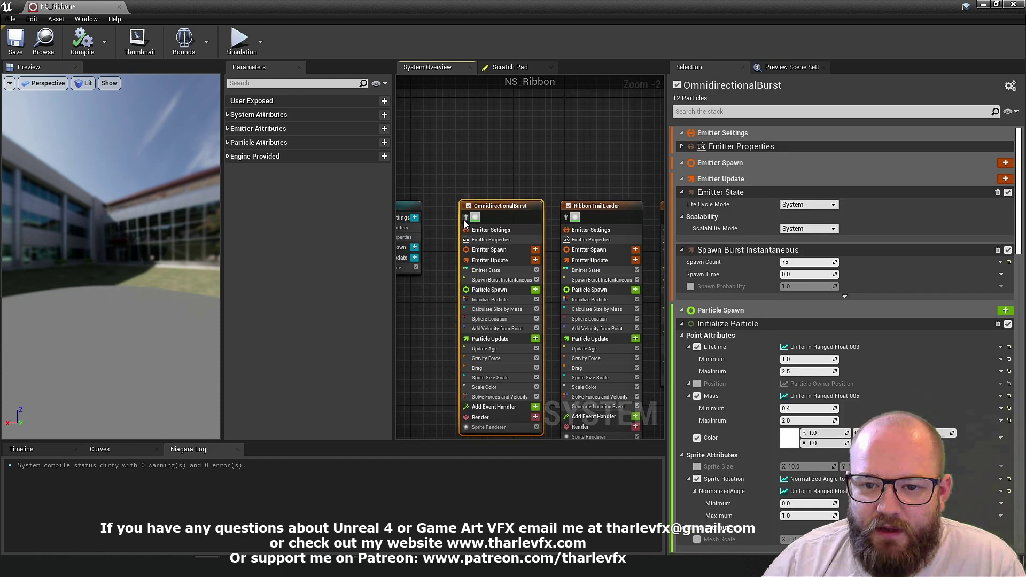
pyautogui.click(521, 163)
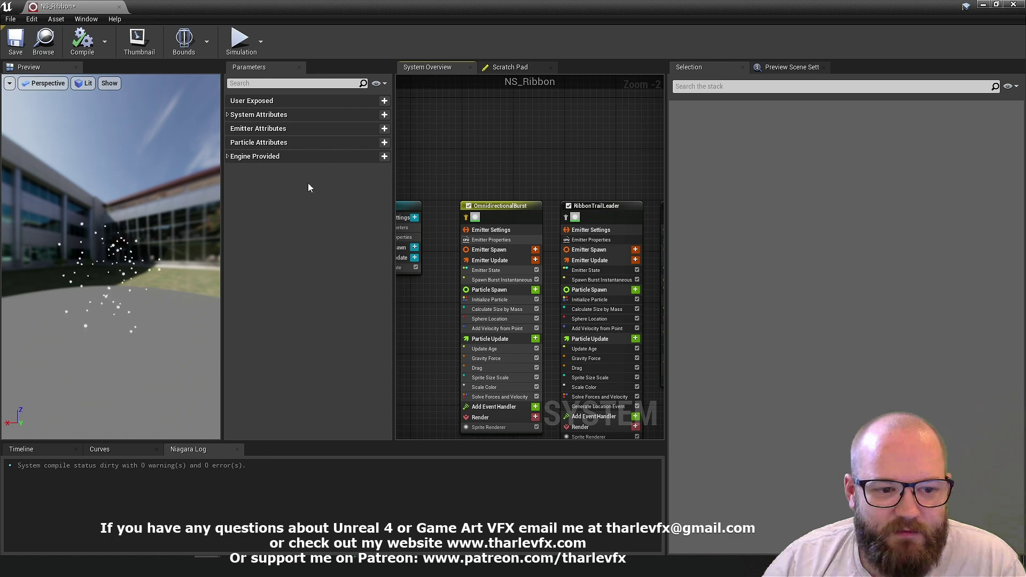
# Delete the OmnidirectionalBurst emitter and recentre the two ribbon emitters in the graph
pyautogui.click(527, 214)
pyautogui.press('Delete')
pyautogui.scroll(-2, 496, 171)
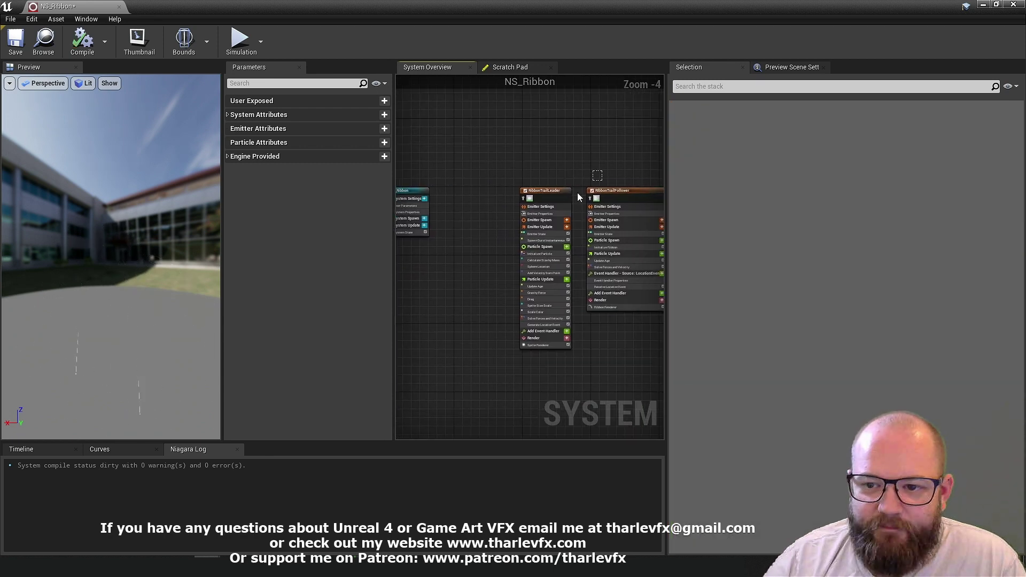
pyautogui.moveTo(567, 201); pyautogui.dragTo(502, 192)
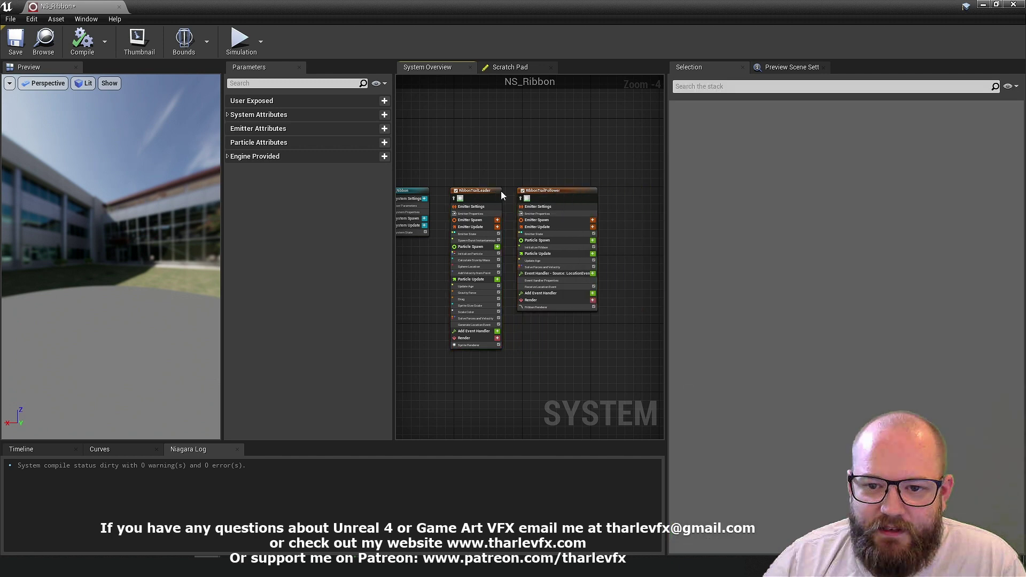
pyautogui.scroll(5, 501, 191)
pyautogui.moveTo(459, 162); pyautogui.dragTo(508, 134, button='right')
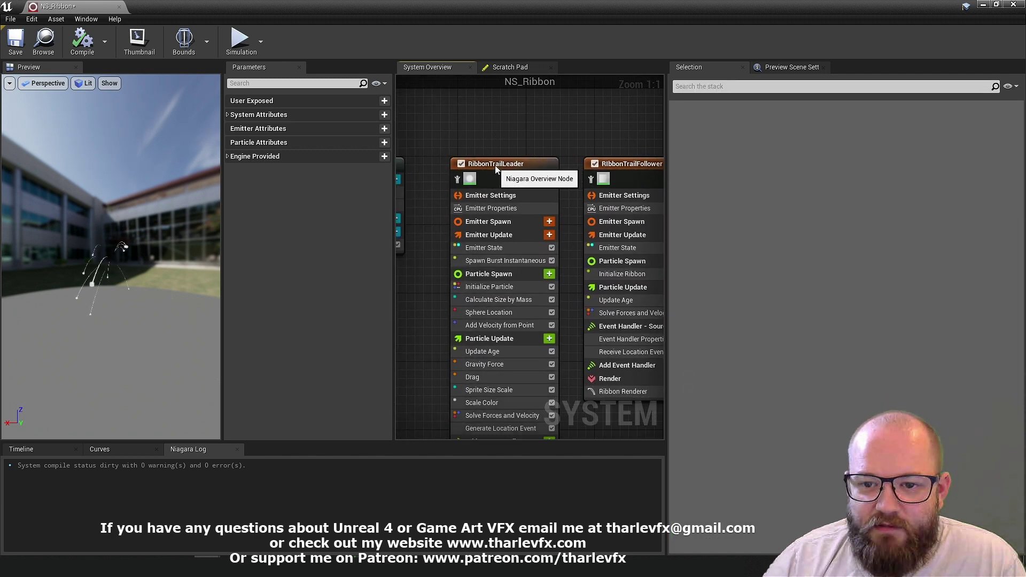
pyautogui.scroll(-2, 524, 153)
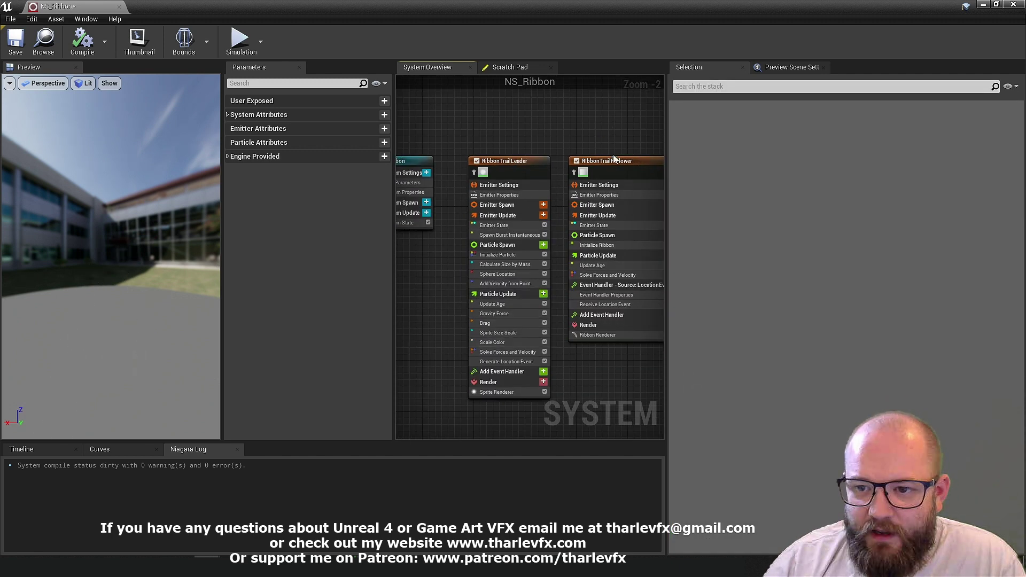
# Briefly isolate RibbonTrailLeader in the preview, then inspect RibbonTrailFollower's settings
pyautogui.click(472, 172)
pyautogui.click(523, 131)
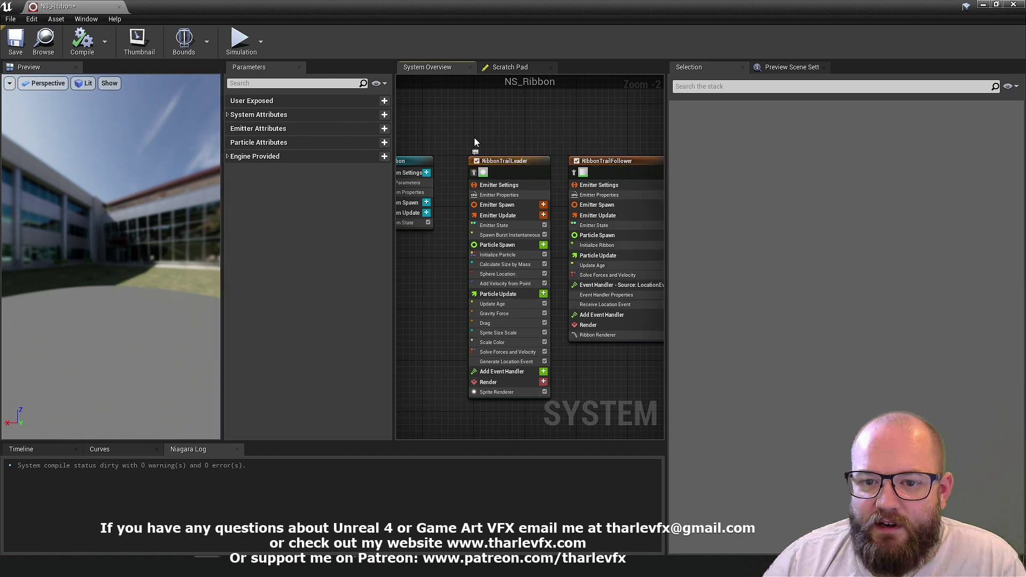
pyautogui.click(625, 156)
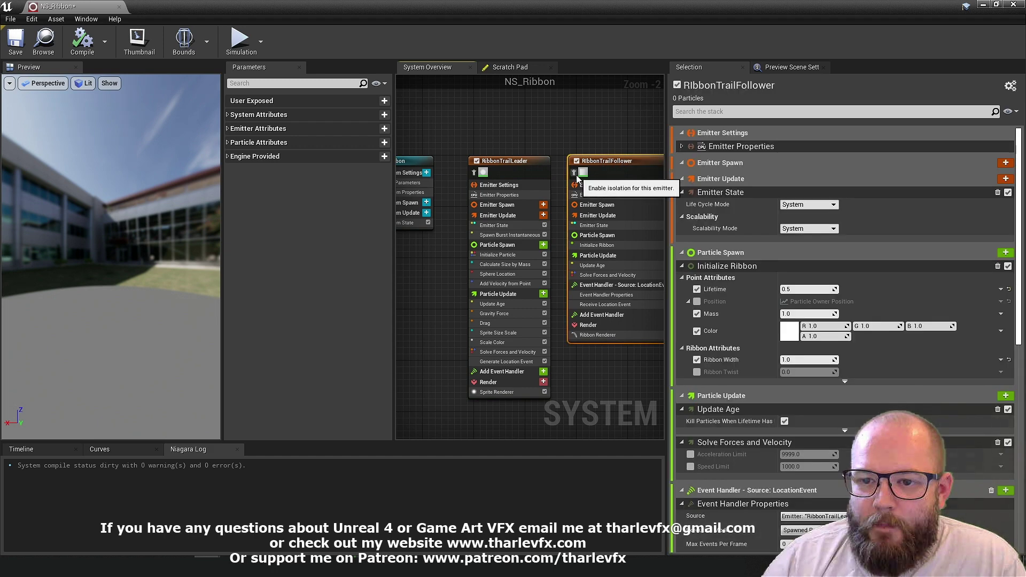
pyautogui.click(601, 127)
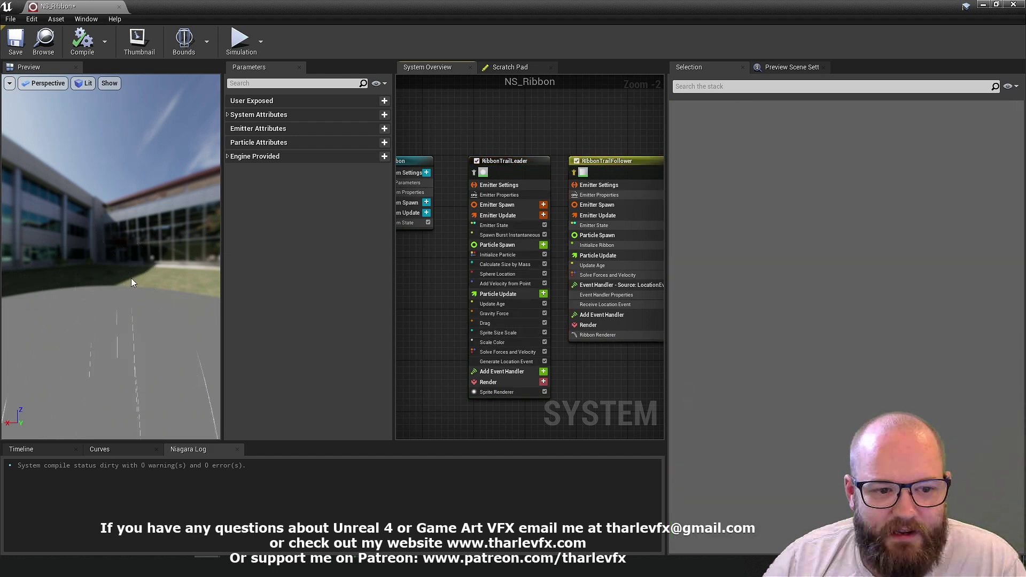
# Set the follower's Initialize Ribbon width to 5.0 and the leader's Sprite Size Scale curve to 5.0
pyautogui.click(597, 245)
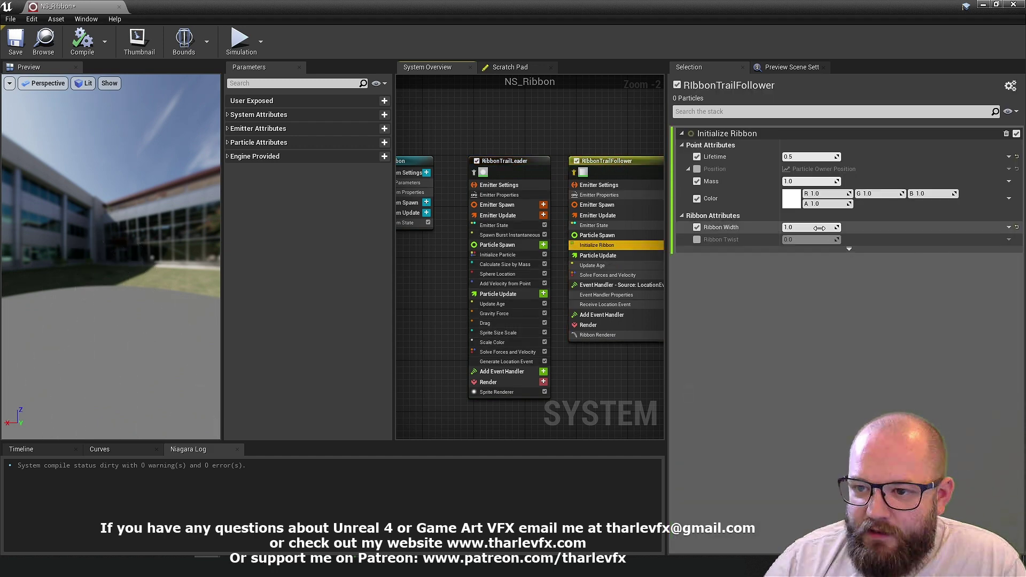
pyautogui.click(819, 228)
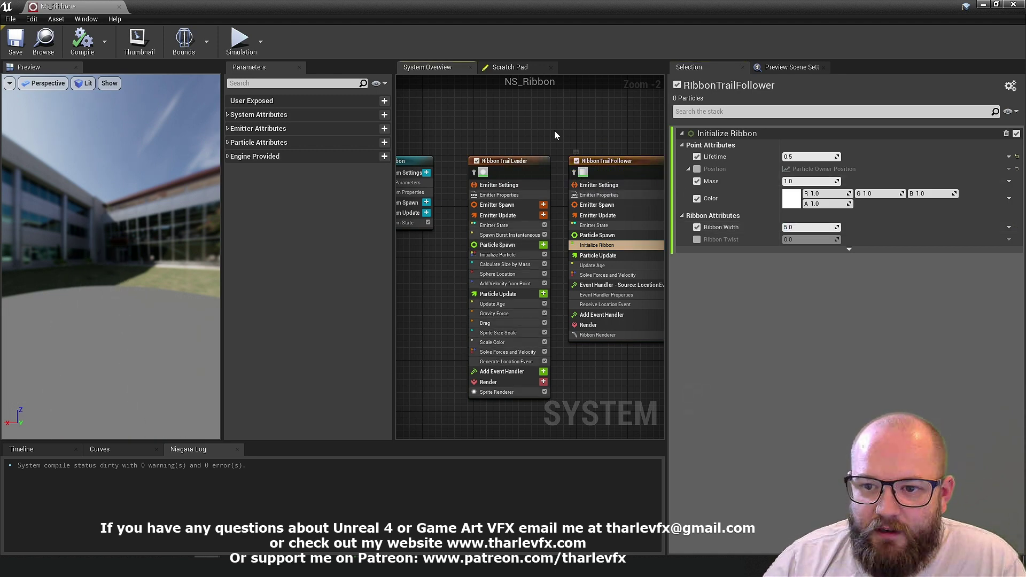
pyautogui.click(505, 334)
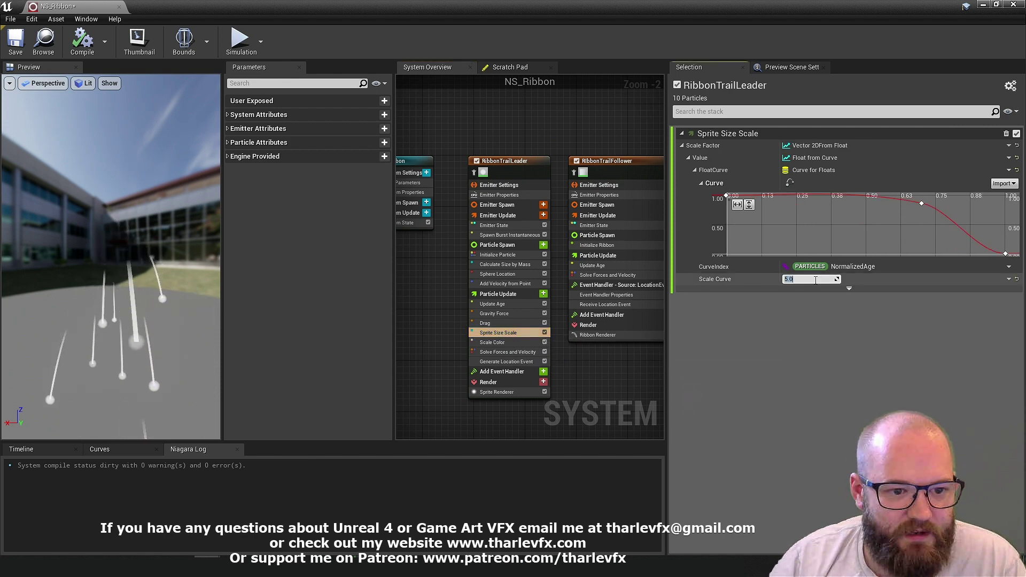
pyautogui.write('5.0')
pyautogui.press('Return')
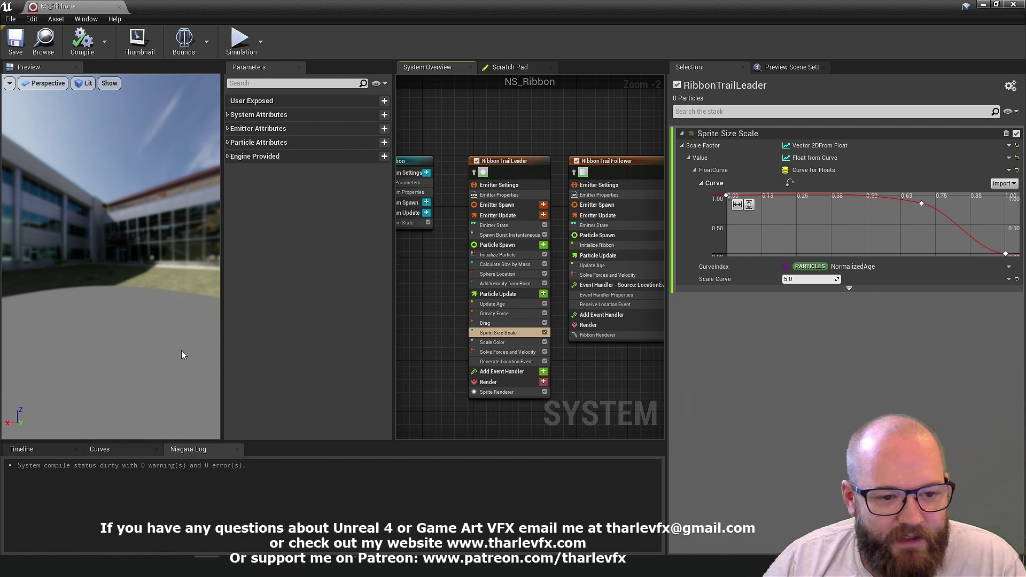
pyautogui.moveTo(612, 257); pyautogui.dragTo(585, 246, button='right')
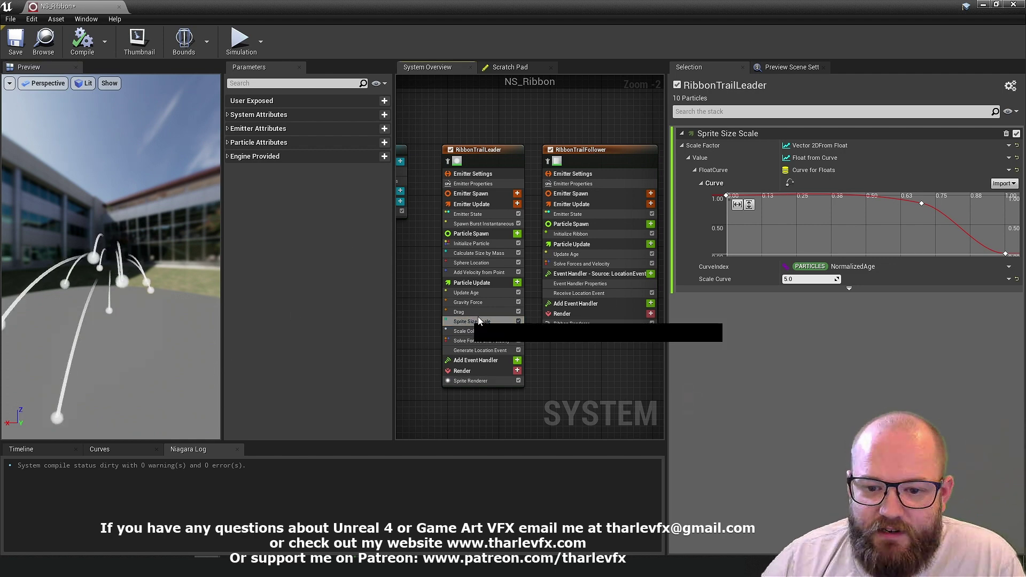
# Disable RibbonTrailFollower and add a Ribbon Renderer to RibbonTrailLeader
pyautogui.click(550, 150)
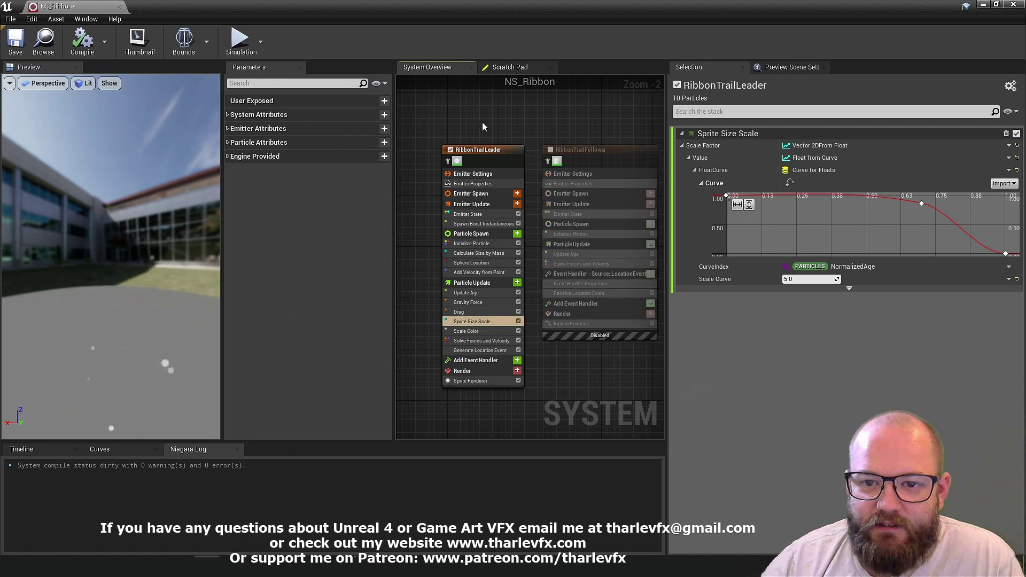
pyautogui.click(463, 373)
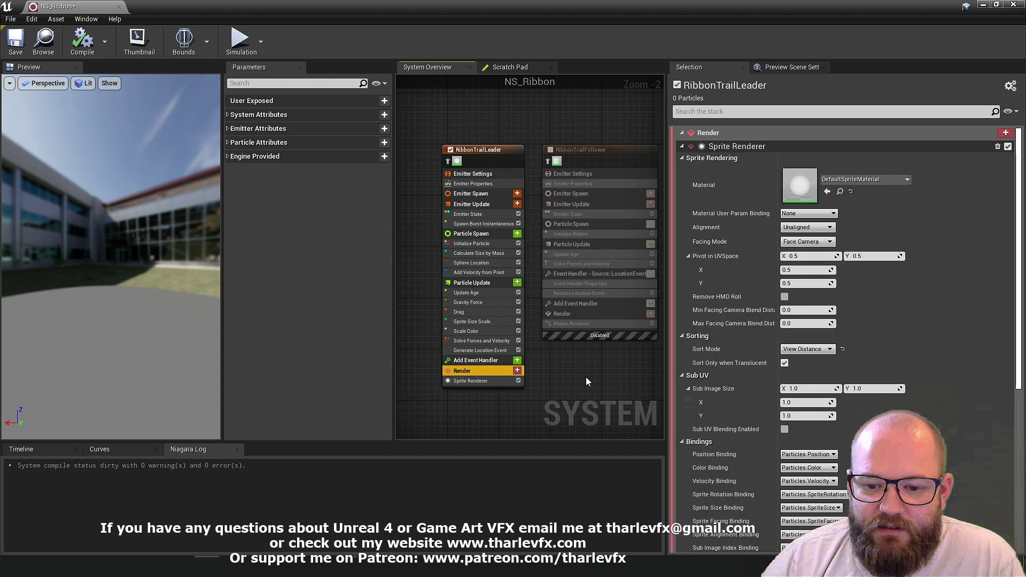
pyautogui.click(517, 371)
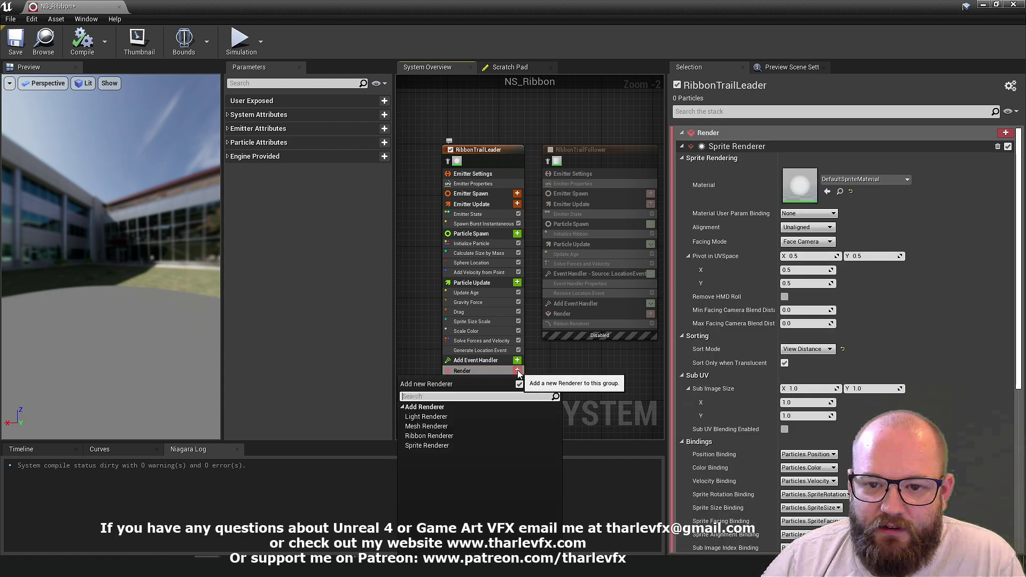
pyautogui.click(481, 435)
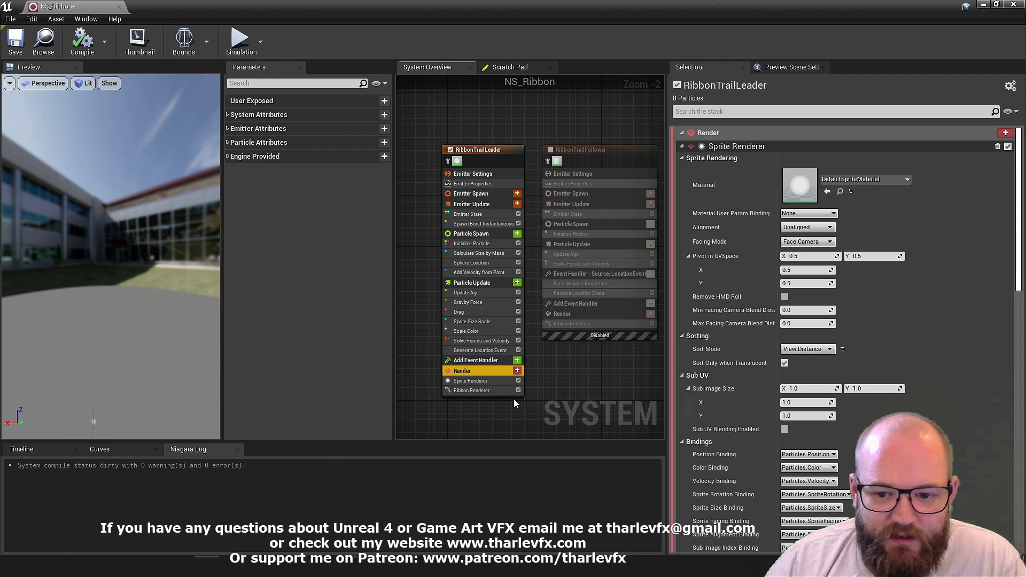
# Add an Initialize Ribbon spawn module to the leader and set the ribbon material to BaseColor
pyautogui.click(517, 234)
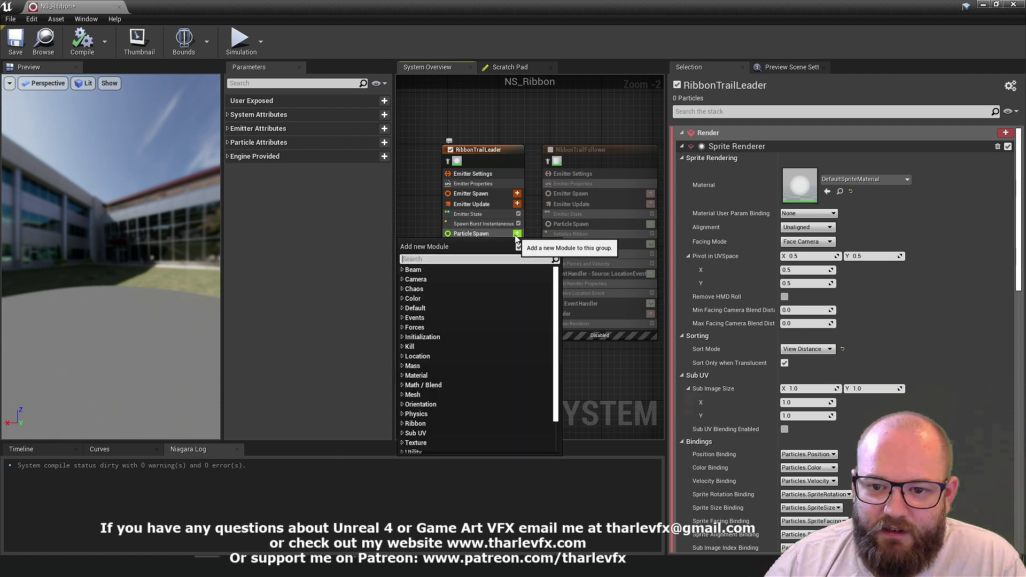
pyautogui.write('ini')
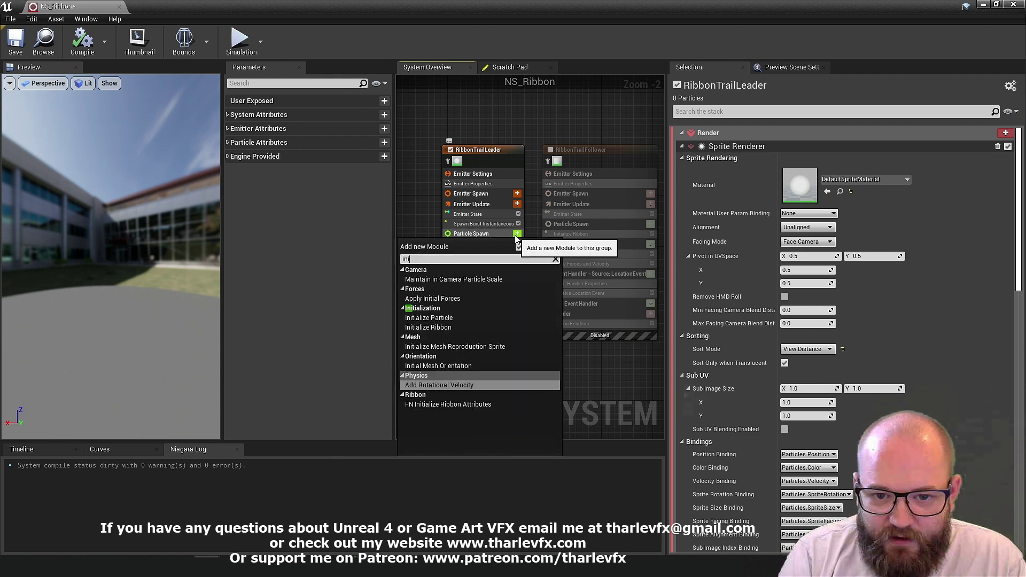
pyautogui.click(460, 326)
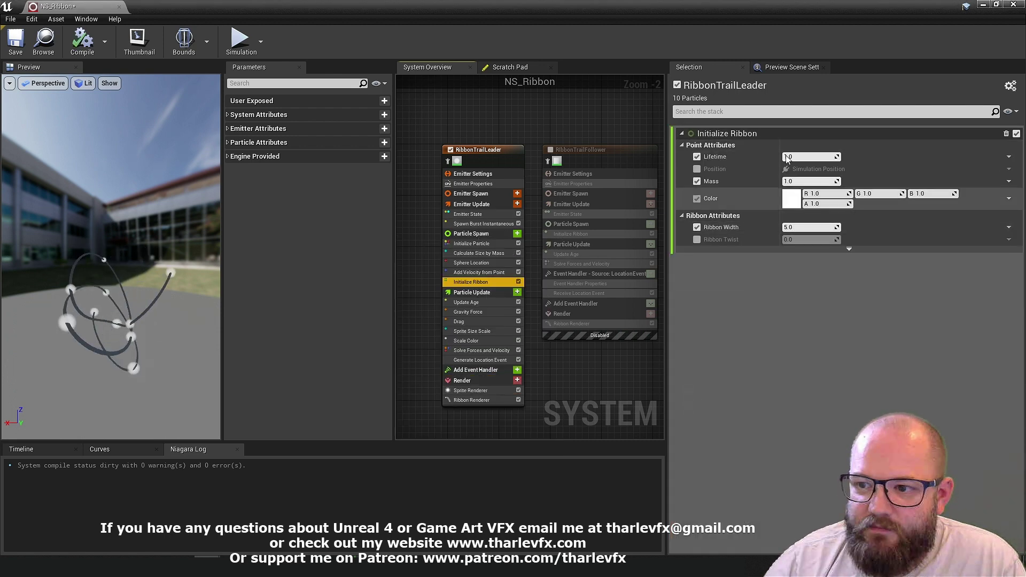
pyautogui.click(472, 399)
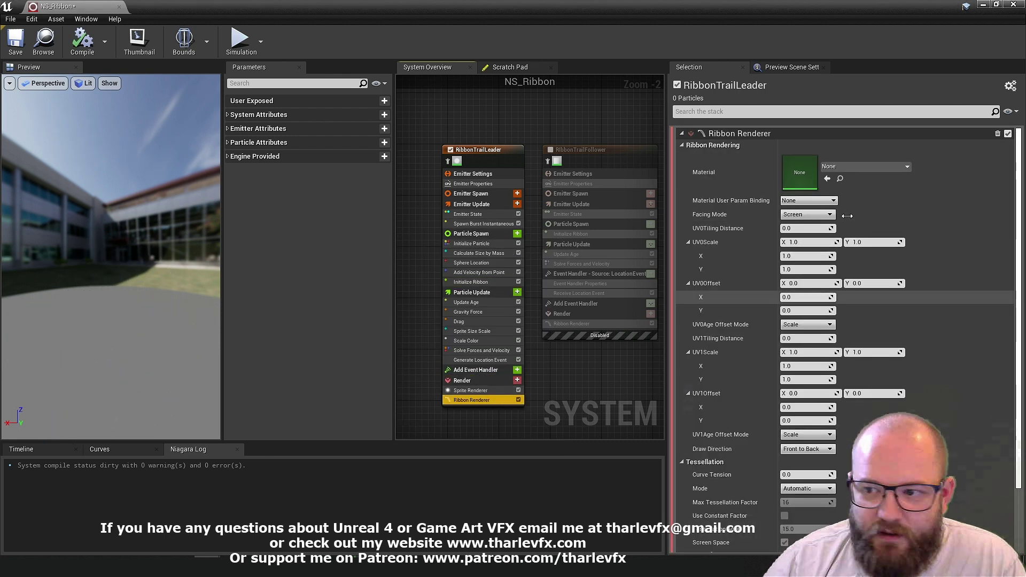
pyautogui.click(862, 166)
pyautogui.write('base ma')
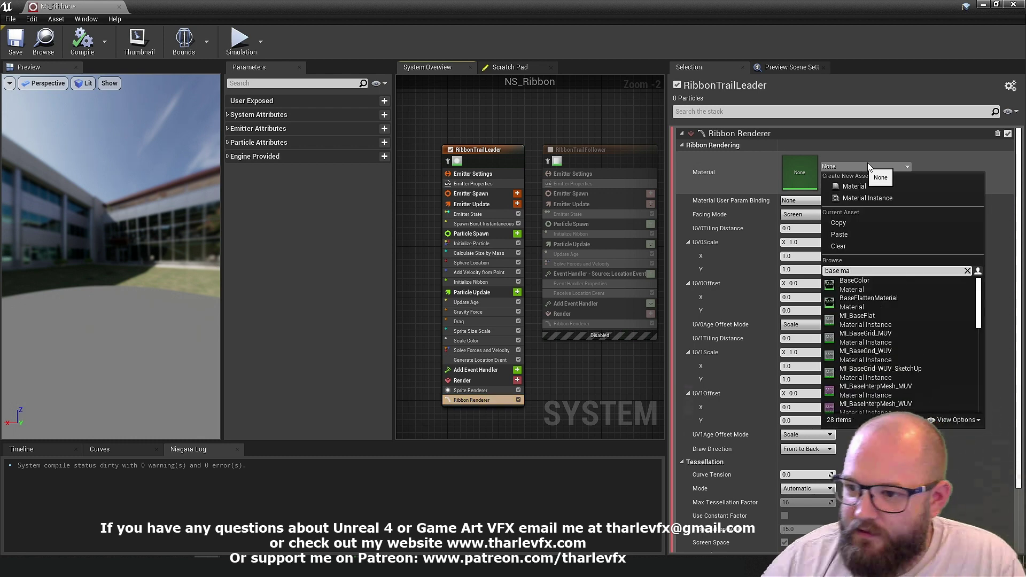
pyautogui.click(871, 284)
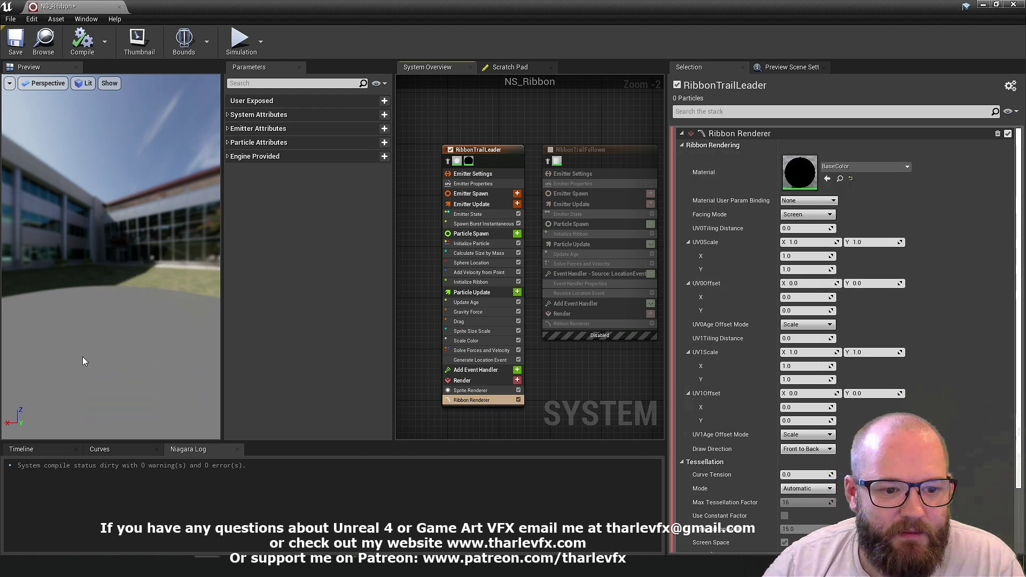
# Switch RibbonTrailLeader's Sprite Renderer off and then back on
pyautogui.click(519, 391)
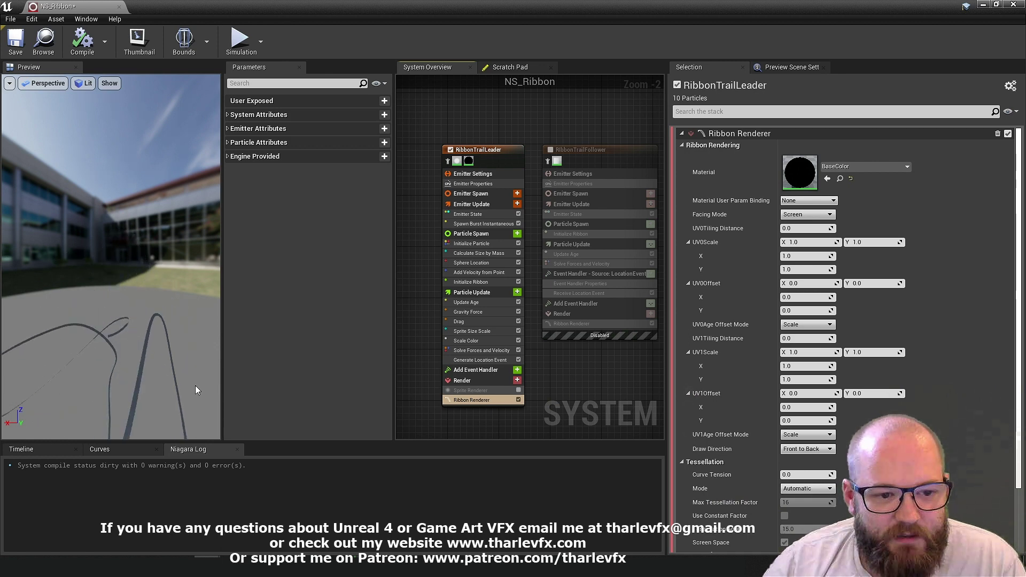
pyautogui.click(518, 390)
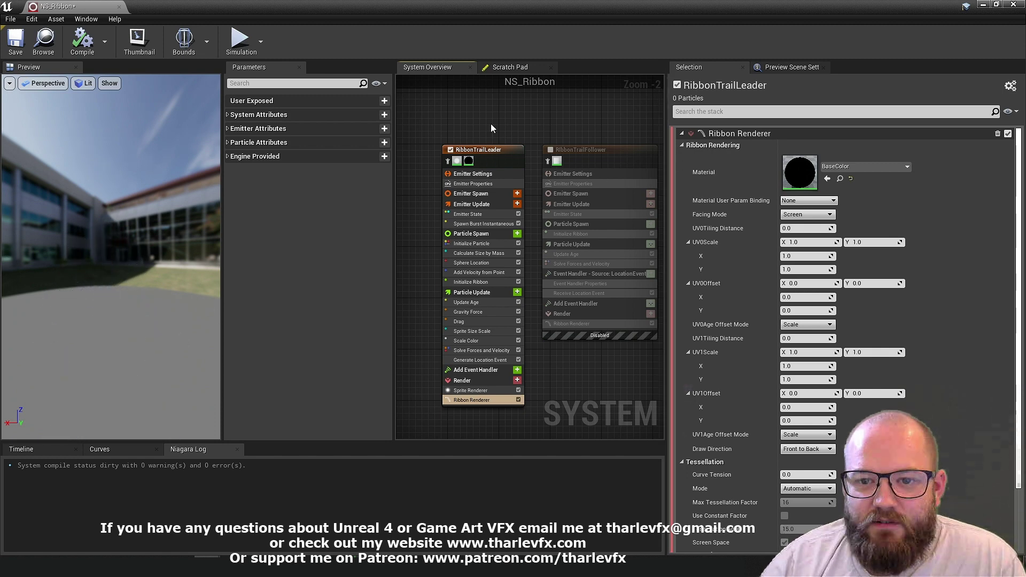
# Turn off the leader's ribbon rendering, re-enable RibbonTrailFollower, and inspect the leader's Generate Location Event module
pyautogui.click(517, 399)
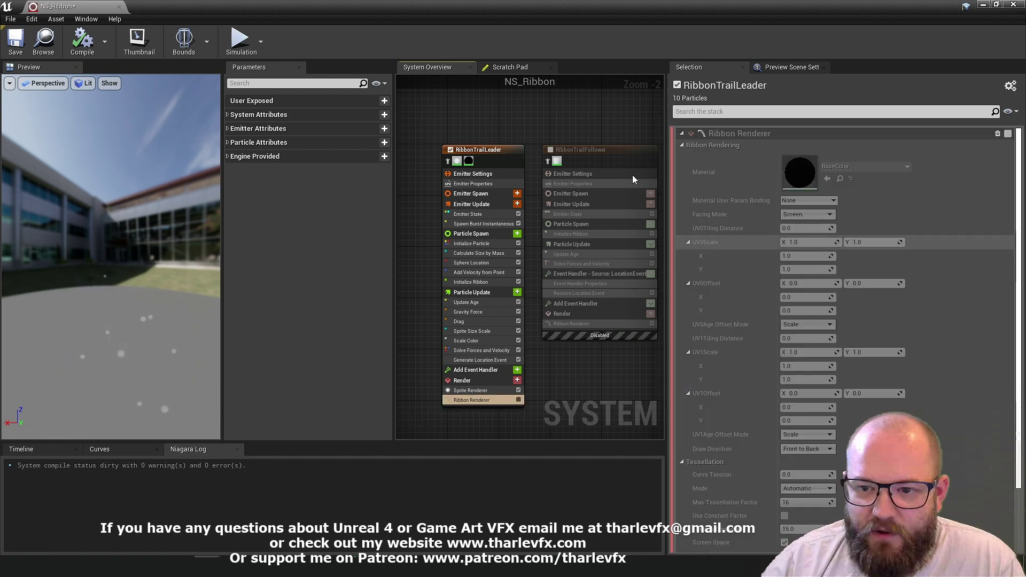
pyautogui.click(551, 150)
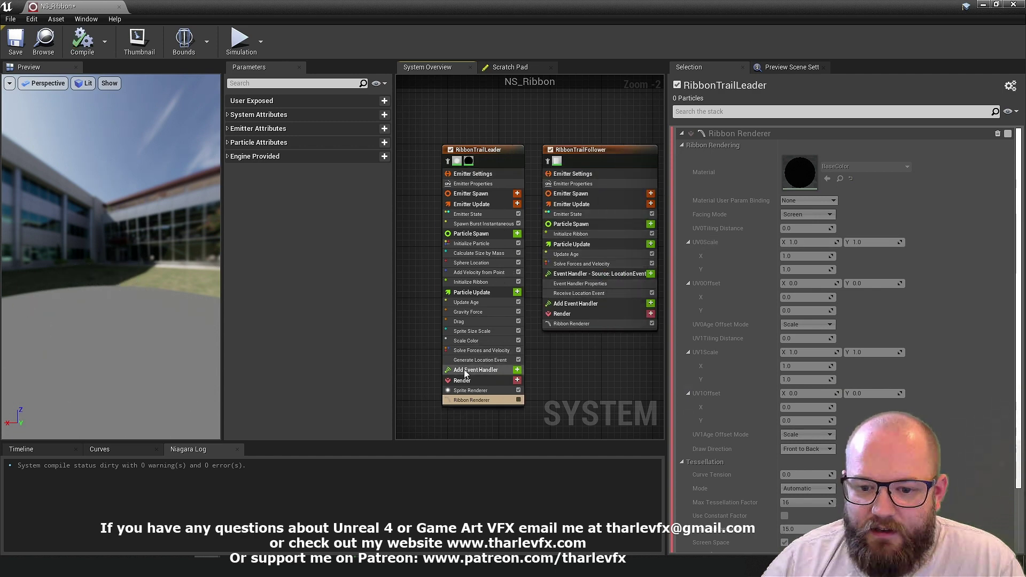
pyautogui.click(481, 360)
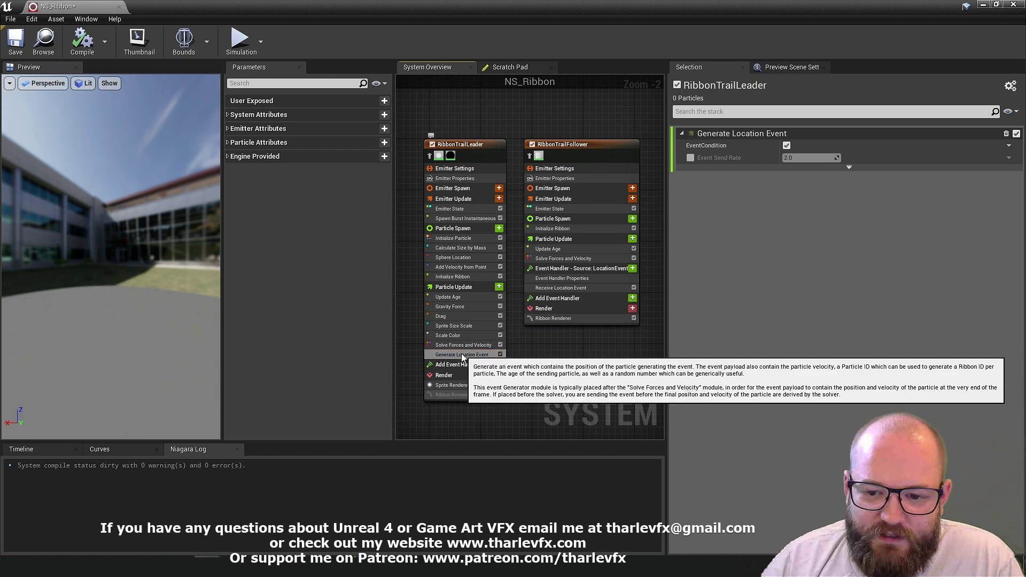
pyautogui.click(456, 145)
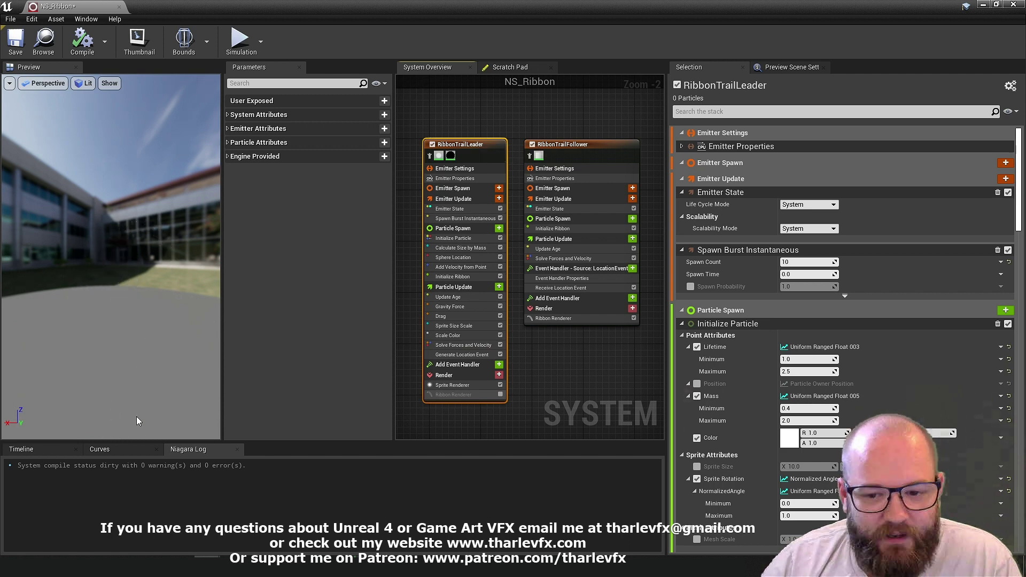
pyautogui.click(458, 355)
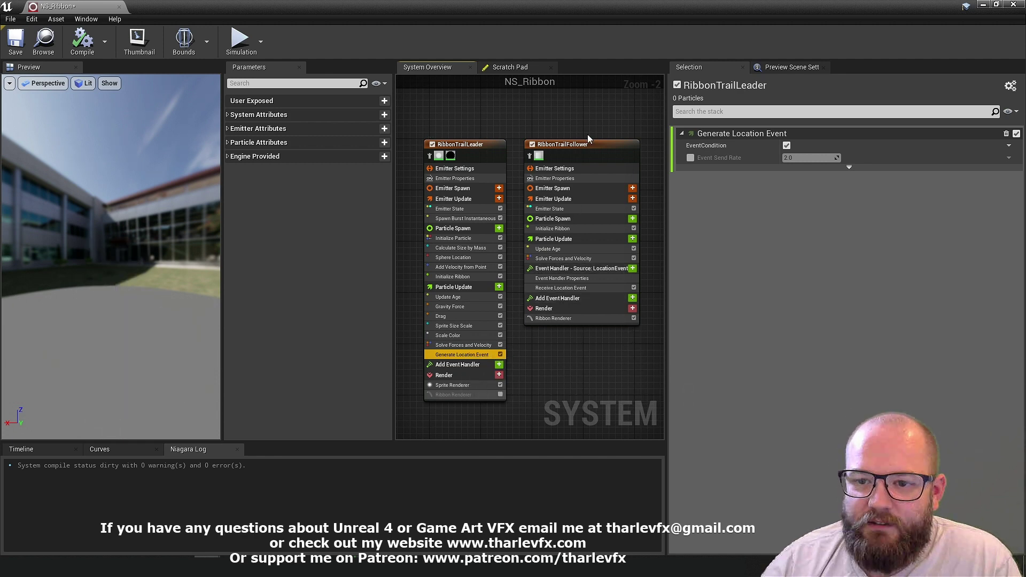
# Copy the leader's Sprite Renderer into the follower's Render stage
pyautogui.rightClick(460, 384)
pyautogui.click(493, 435)
pyautogui.rightClick(570, 310)
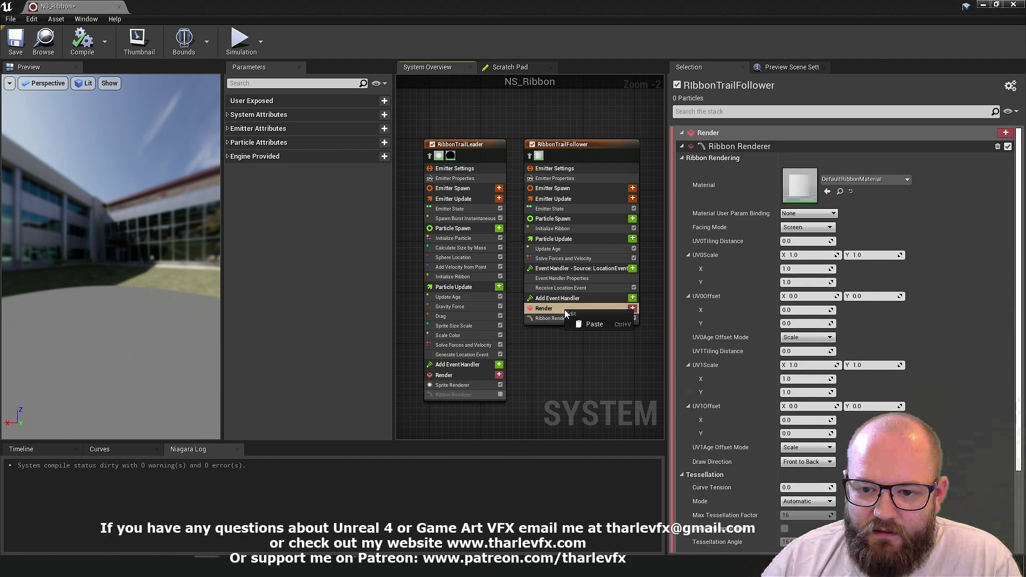
pyautogui.click(593, 324)
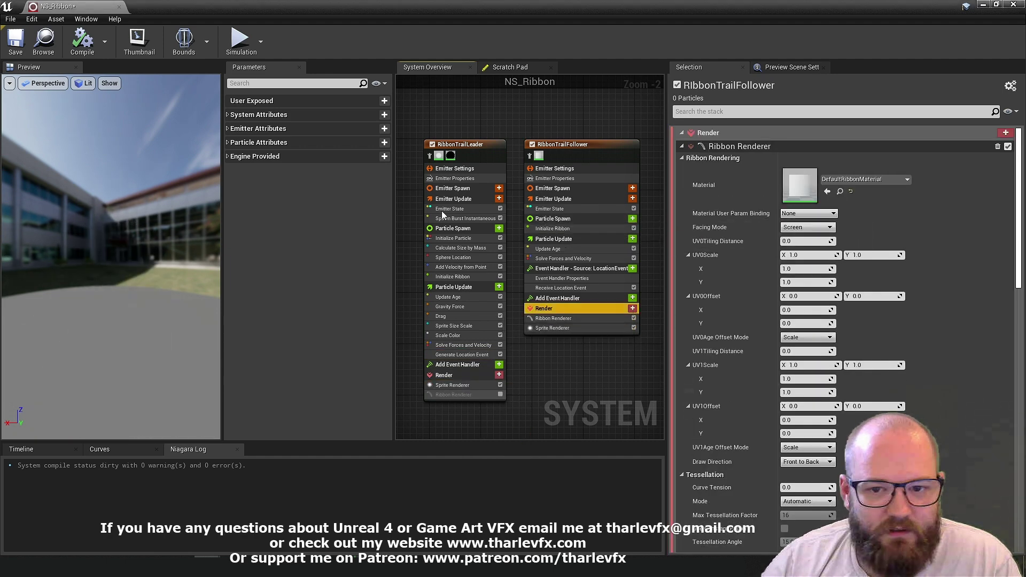
# Copy the leader's Initialize Particle into the follower's Particle Spawn and disable the follower's ribbon rendering
pyautogui.rightClick(463, 239)
pyautogui.click(495, 366)
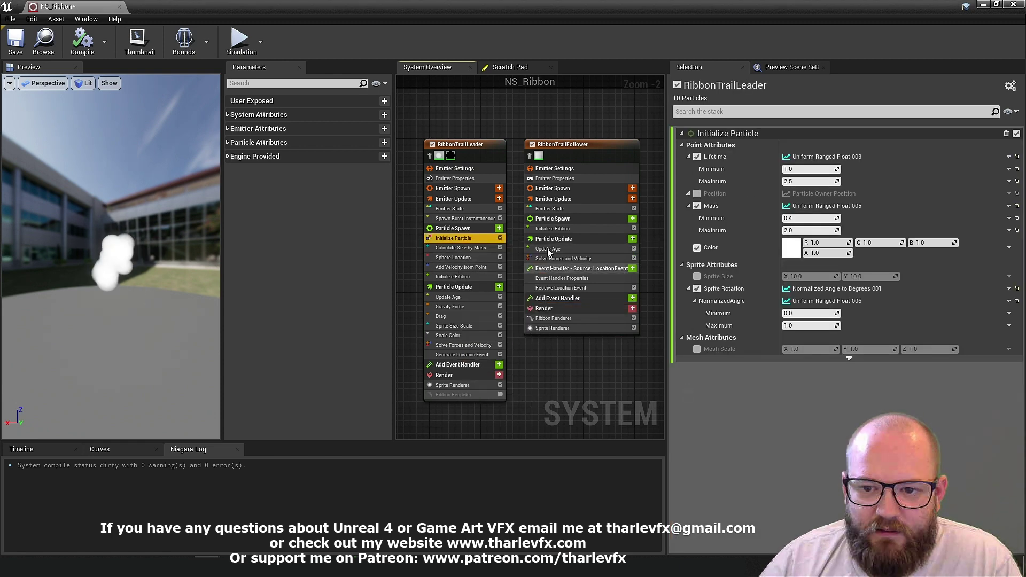
pyautogui.rightClick(559, 219)
pyautogui.click(589, 235)
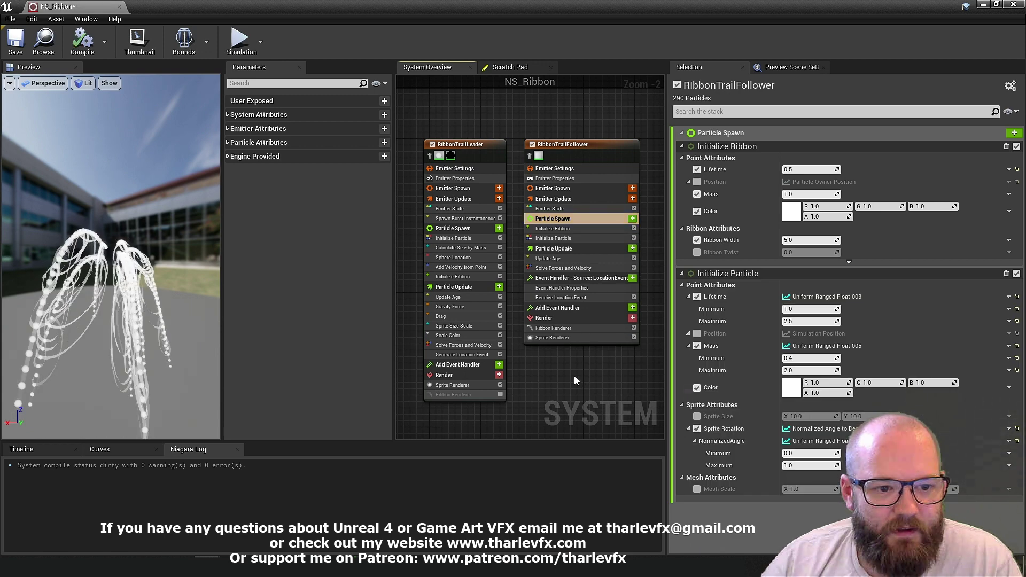
pyautogui.click(634, 328)
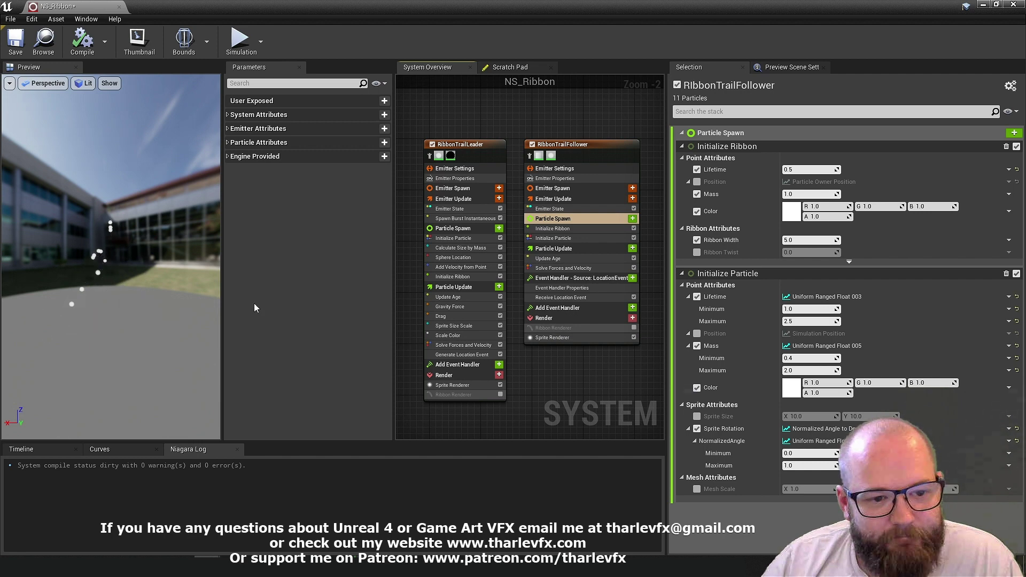
# Re-enable the follower's Ribbon Renderer and delete its pasted Initialize Particle module
pyautogui.click(634, 328)
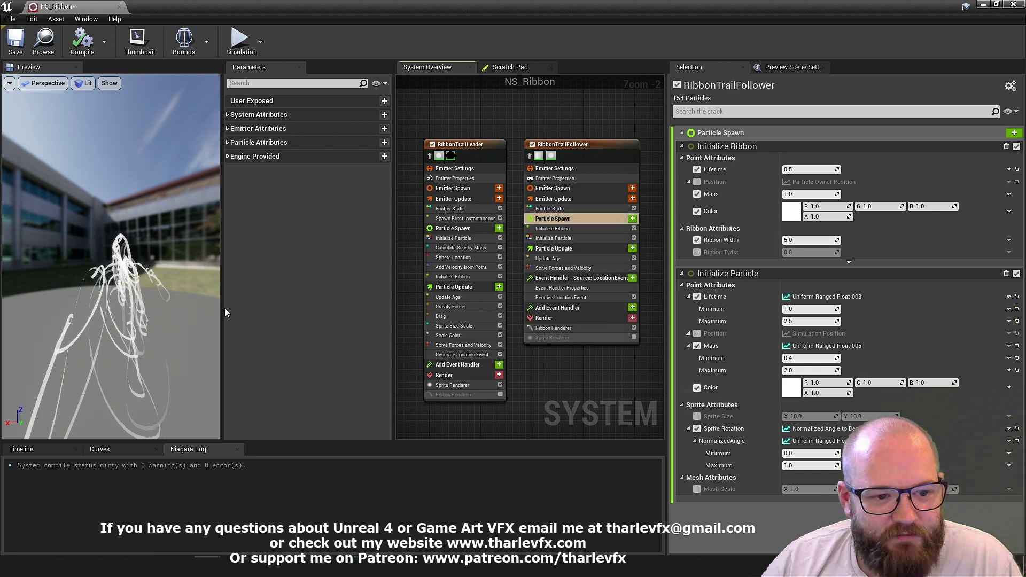
pyautogui.click(575, 218)
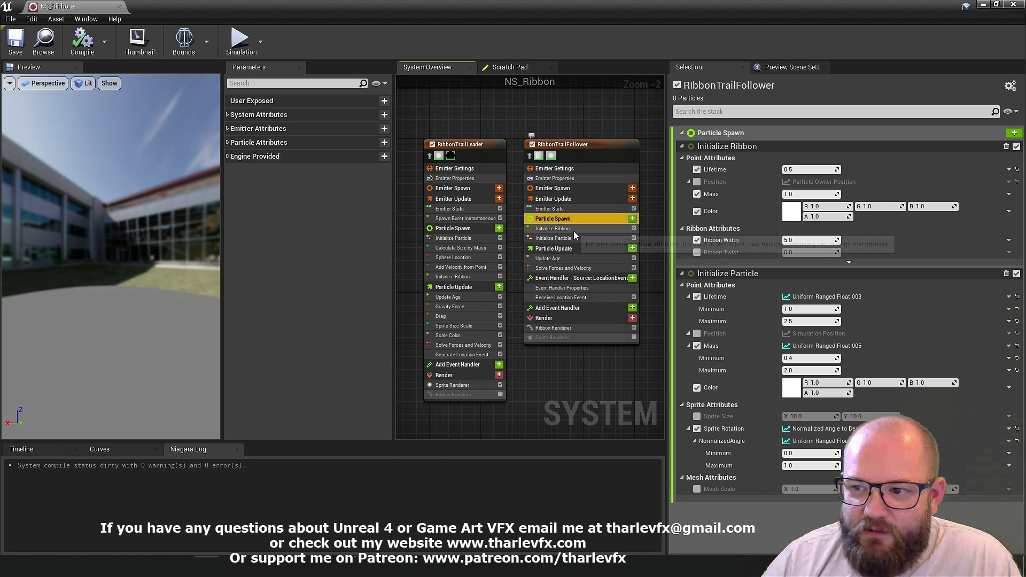
pyautogui.click(570, 238)
pyautogui.press('Delete')
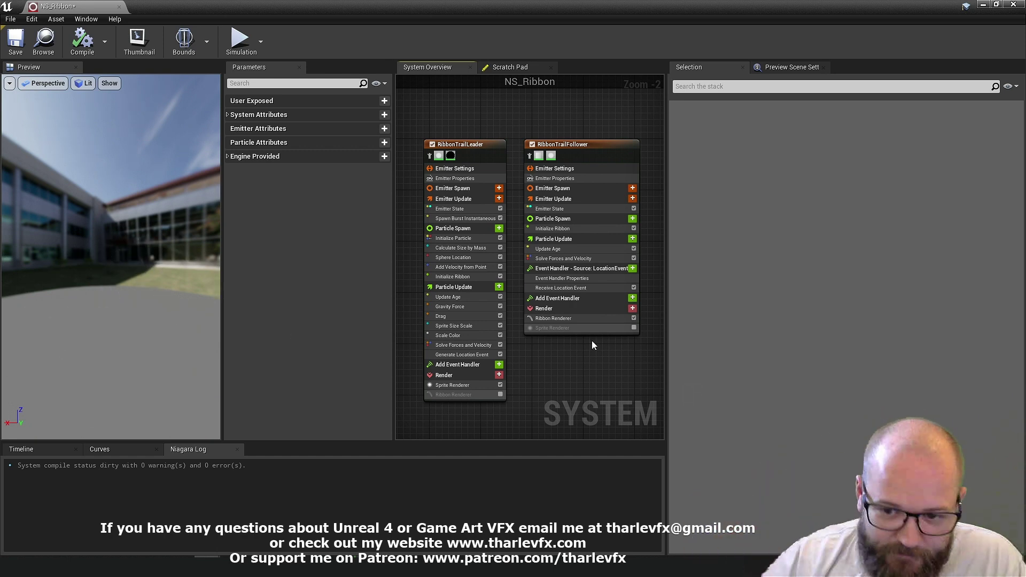
# Enable the follower's Sprite Renderer, disable its Ribbon Renderer, and paste Initialize Particle into its Particle Spawn
pyautogui.click(634, 327)
pyautogui.click(633, 318)
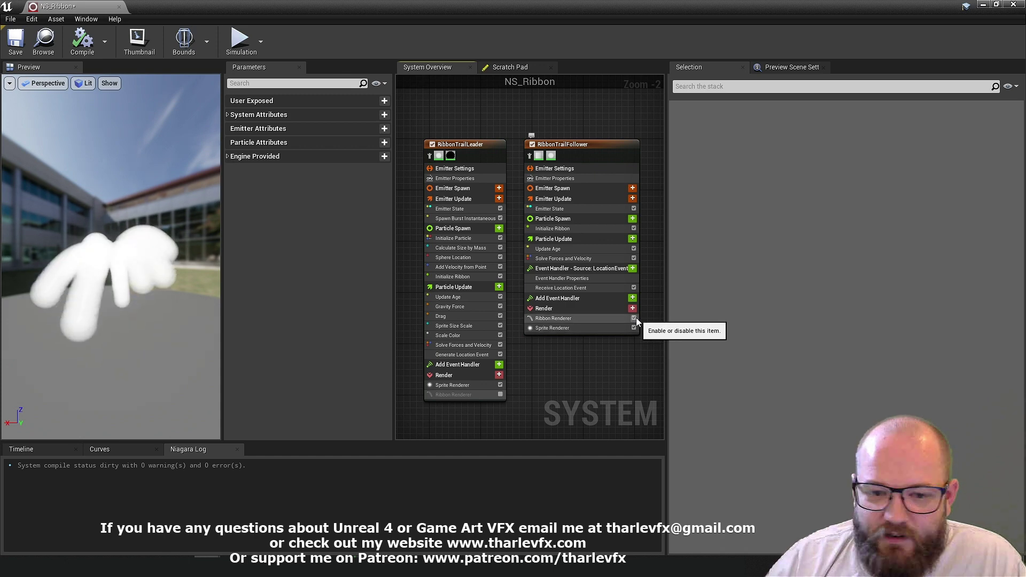
pyautogui.click(567, 220)
pyautogui.rightClick(567, 219)
pyautogui.click(578, 243)
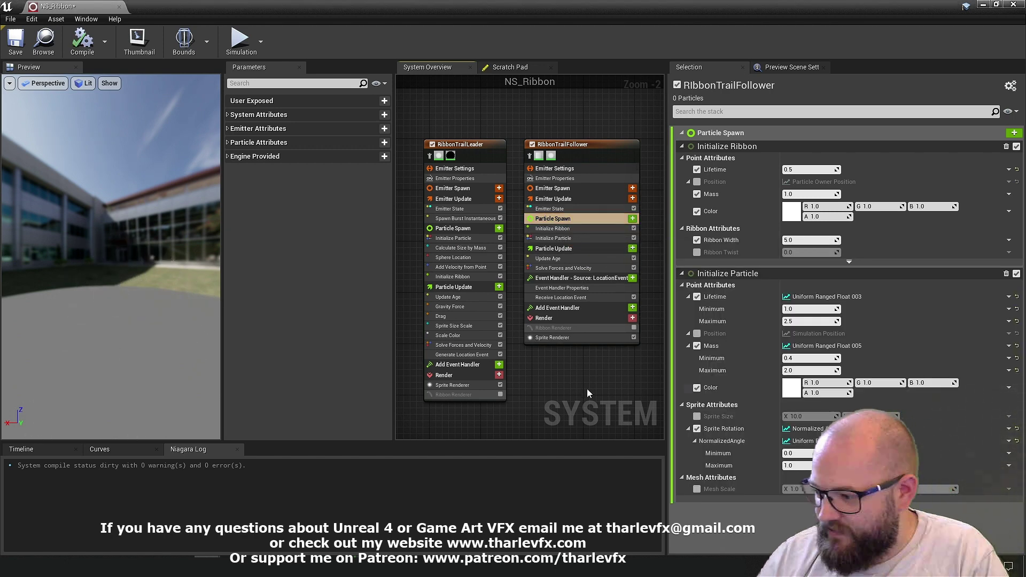
# Look through the follower's Ribbon Renderer properties
pyautogui.click(588, 328)
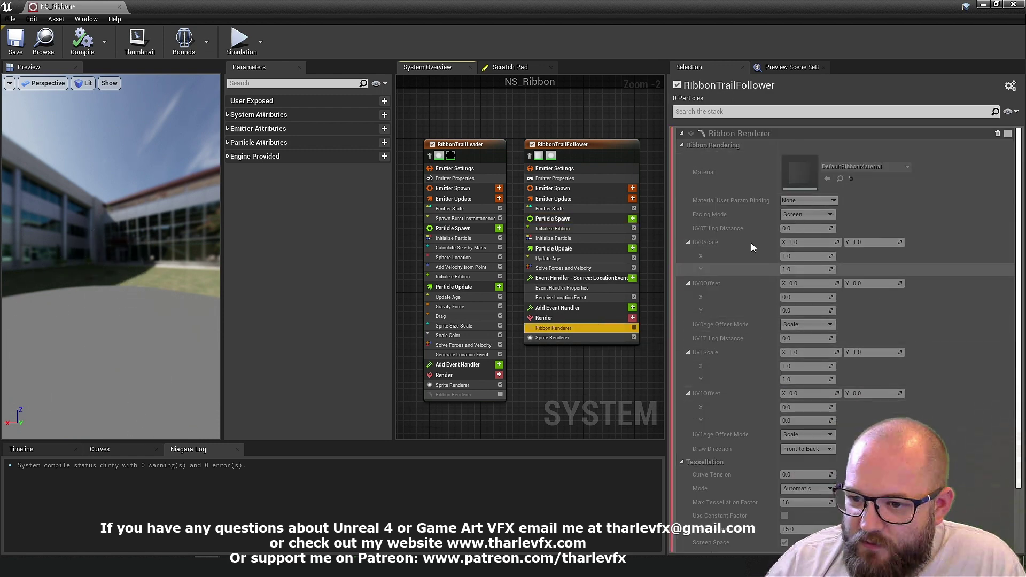
pyautogui.scroll(-2, 791, 278)
pyautogui.scroll(-2, 816, 317)
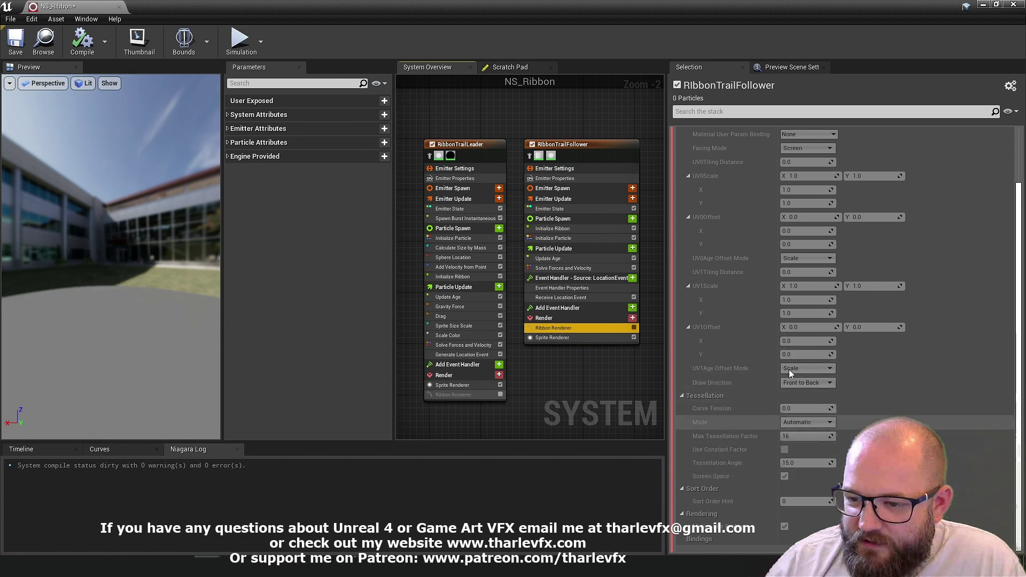
pyautogui.scroll(4, 731, 365)
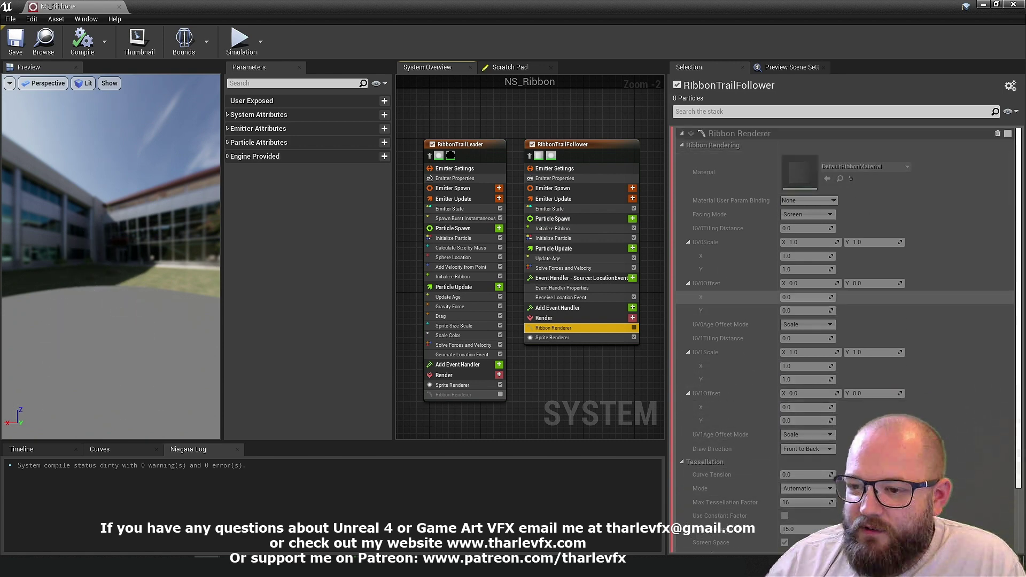
pyautogui.scroll(-3, 793, 396)
pyautogui.scroll(3, 789, 376)
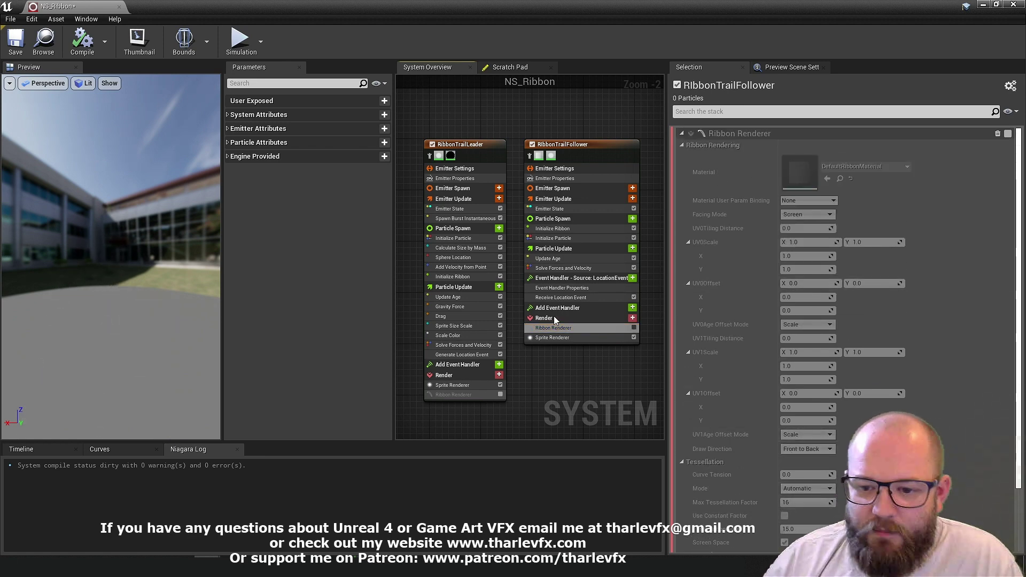
# After reviewing the follower's Sprite Renderer, add a Light Renderer to RibbonTrailLeader's Render stage
pyautogui.click(579, 338)
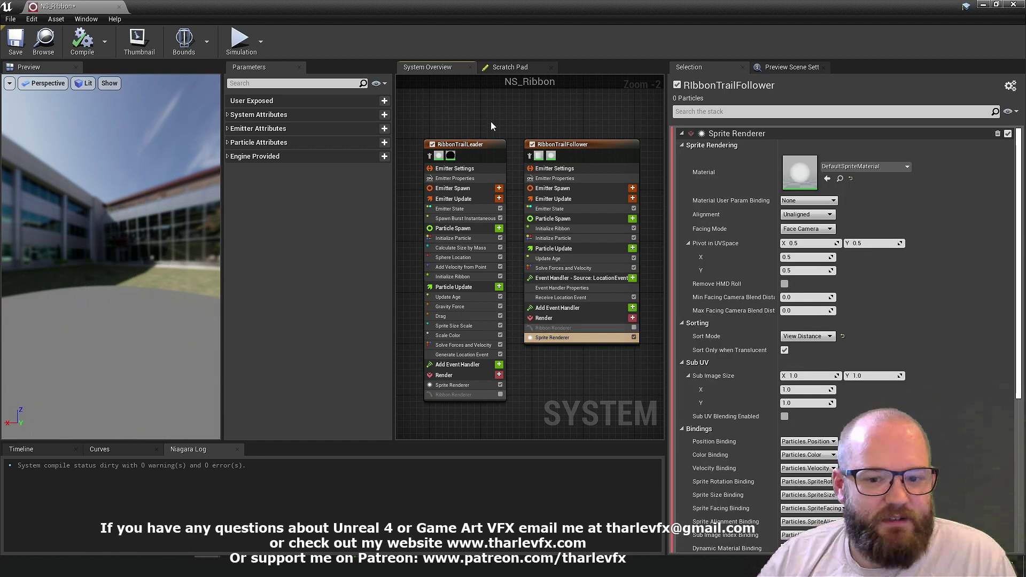
pyautogui.moveTo(577, 395); pyautogui.dragTo(600, 394, button='right')
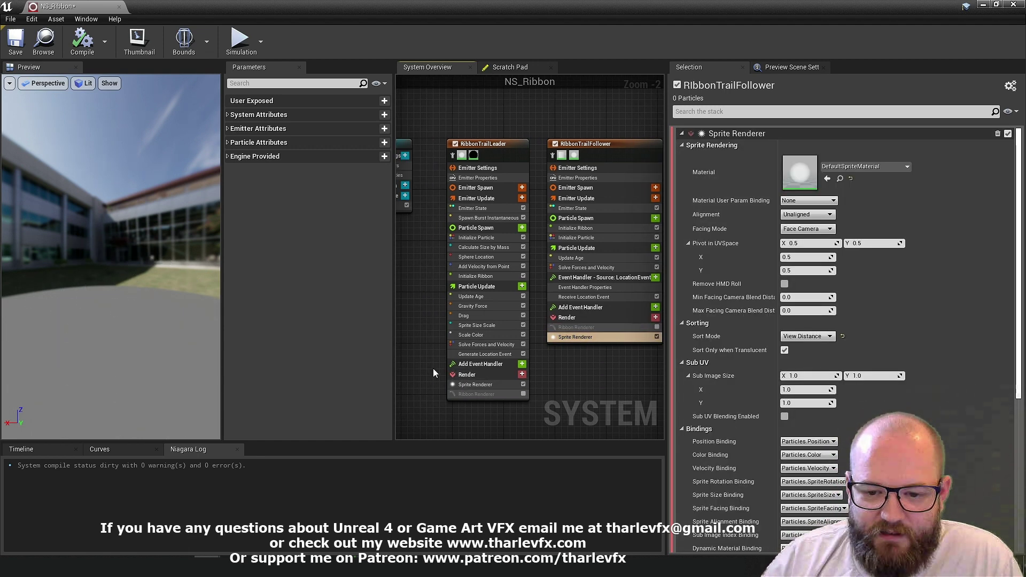
pyautogui.click(479, 374)
pyautogui.click(522, 374)
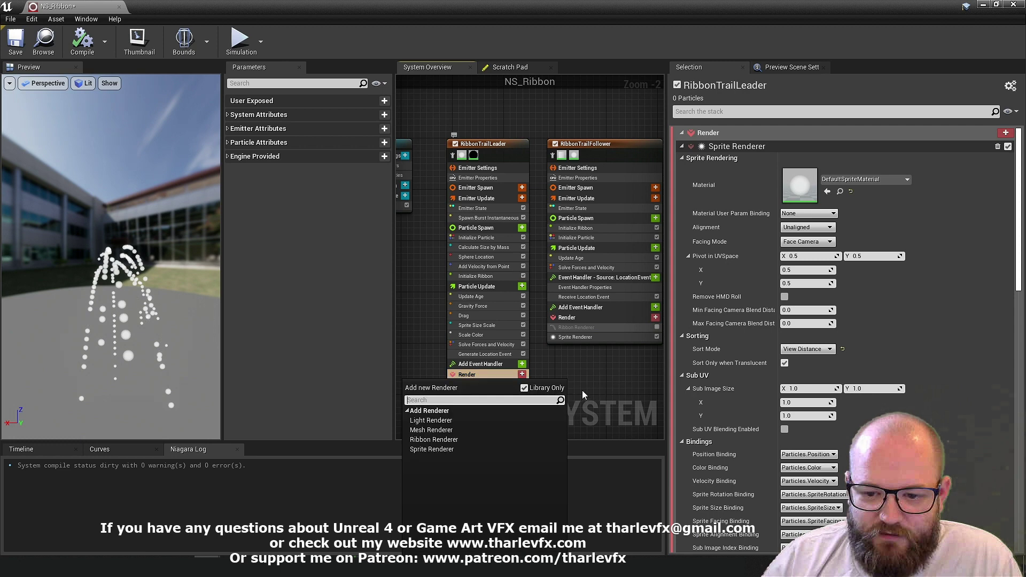
pyautogui.click(438, 422)
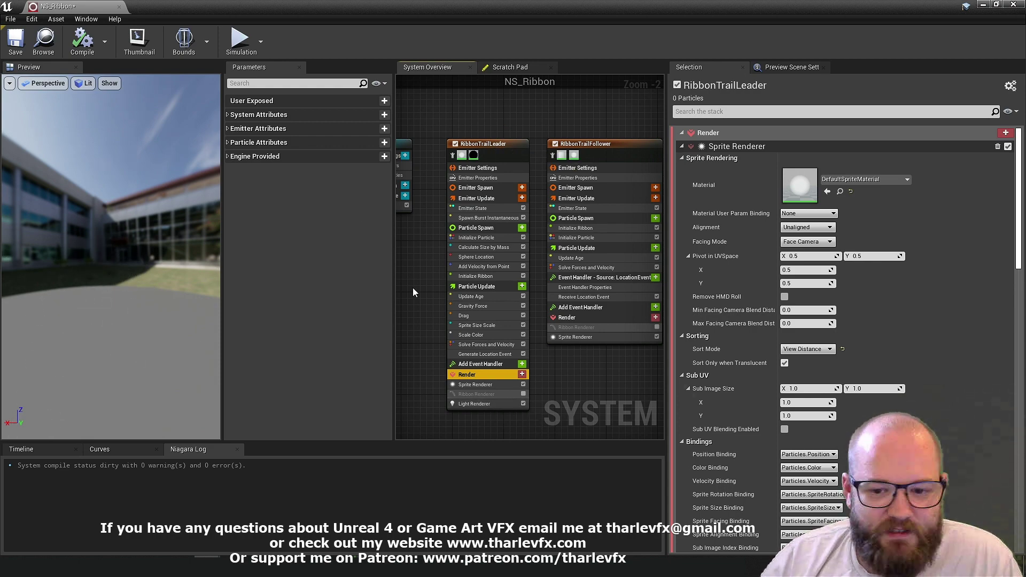
# Shrink the Niagara editor, place NS_Ribbon in the level above the floor, and select the leader's Light Renderer
pyautogui.doubleClick(465, 6)
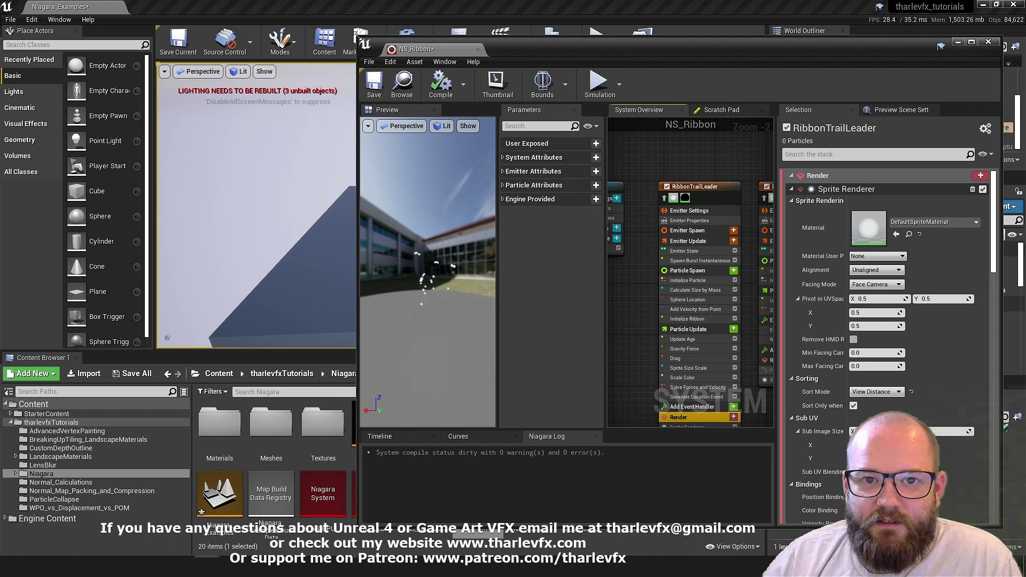
pyautogui.moveTo(358, 36); pyautogui.dragTo(486, 45)
pyautogui.moveTo(475, 503); pyautogui.dragTo(399, 227)
pyautogui.moveTo(396, 187); pyautogui.dragTo(395, 163)
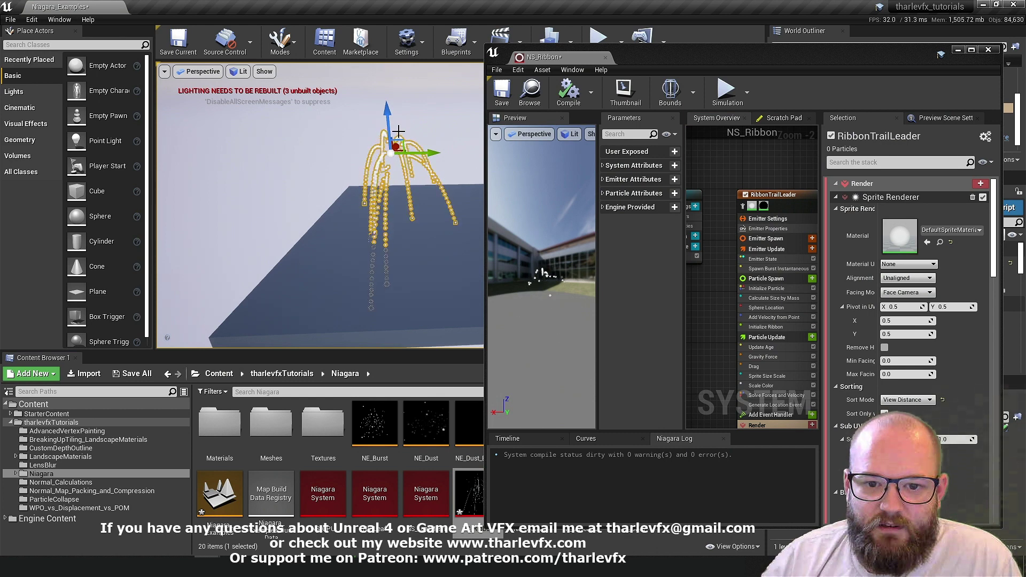
pyautogui.moveTo(740, 410); pyautogui.dragTo(721, 315, button='right')
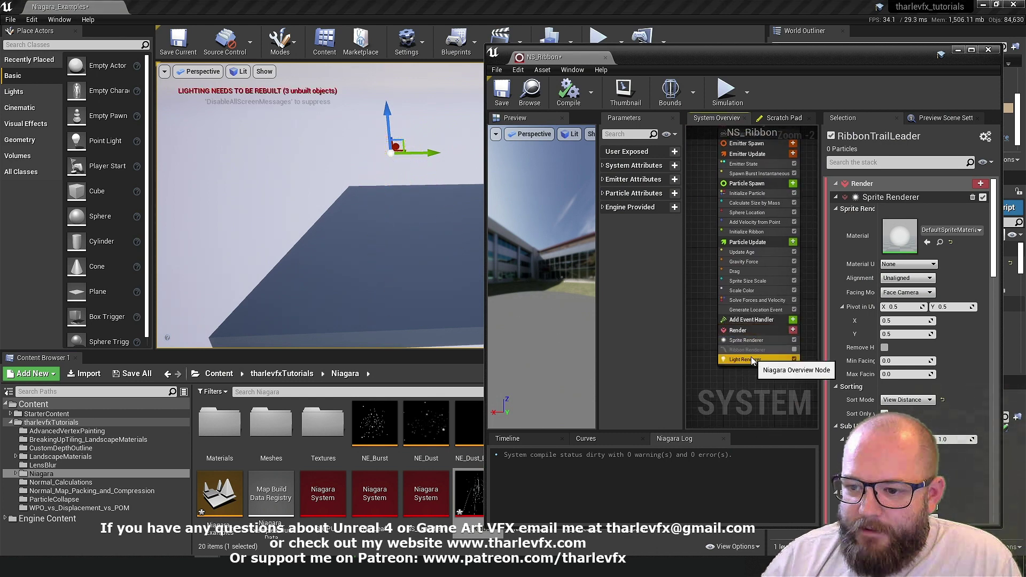
pyautogui.click(748, 359)
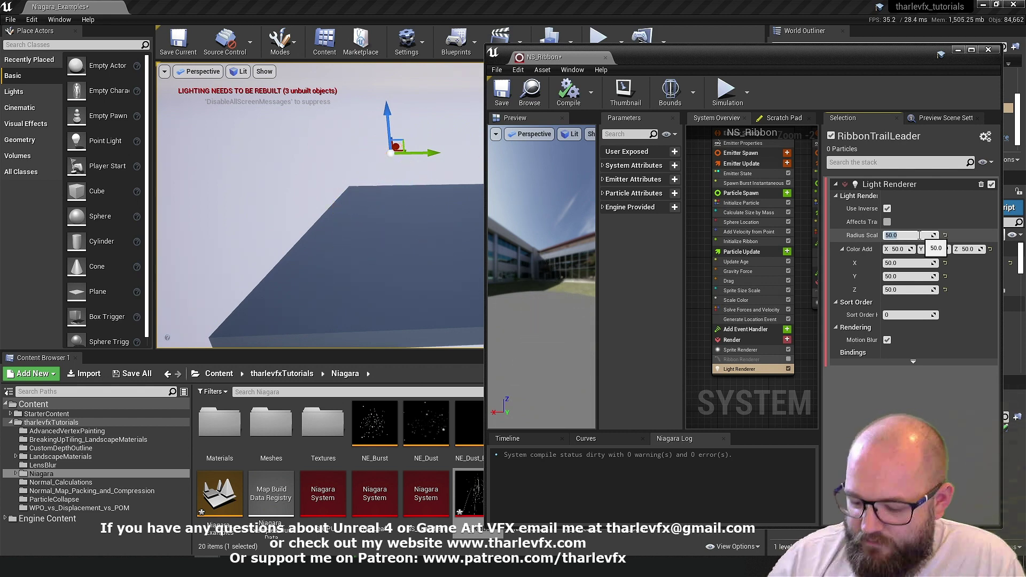
pyautogui.click(924, 263)
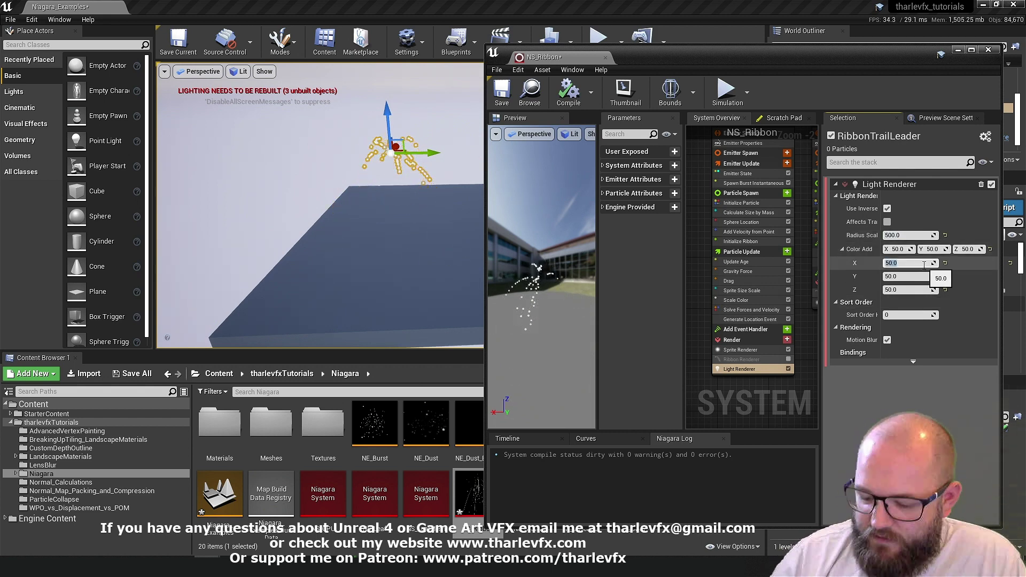
pyautogui.write('5')
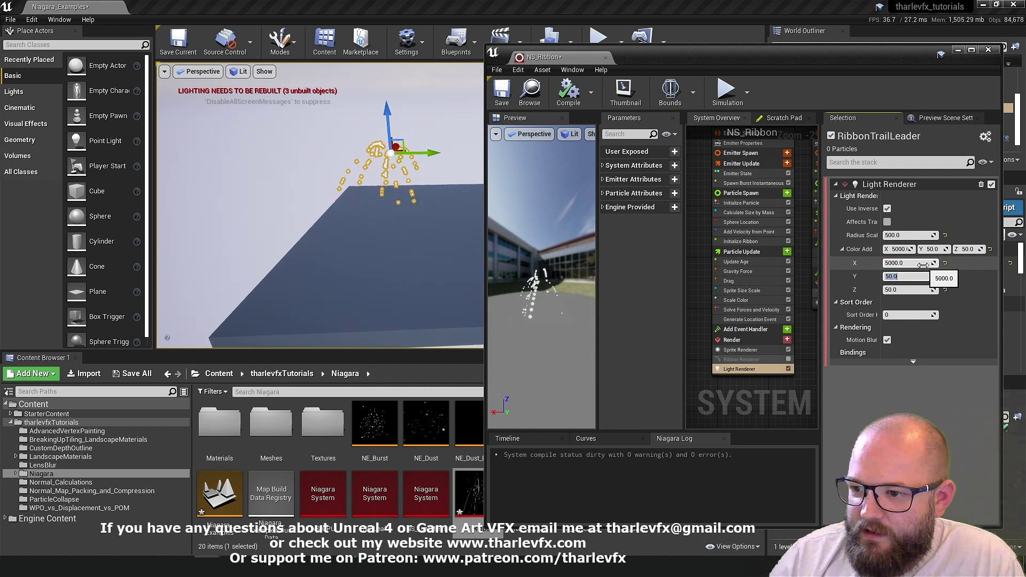
pyautogui.write('000')
pyautogui.press('Tab')
pyautogui.write('5000')
pyautogui.press('Return')
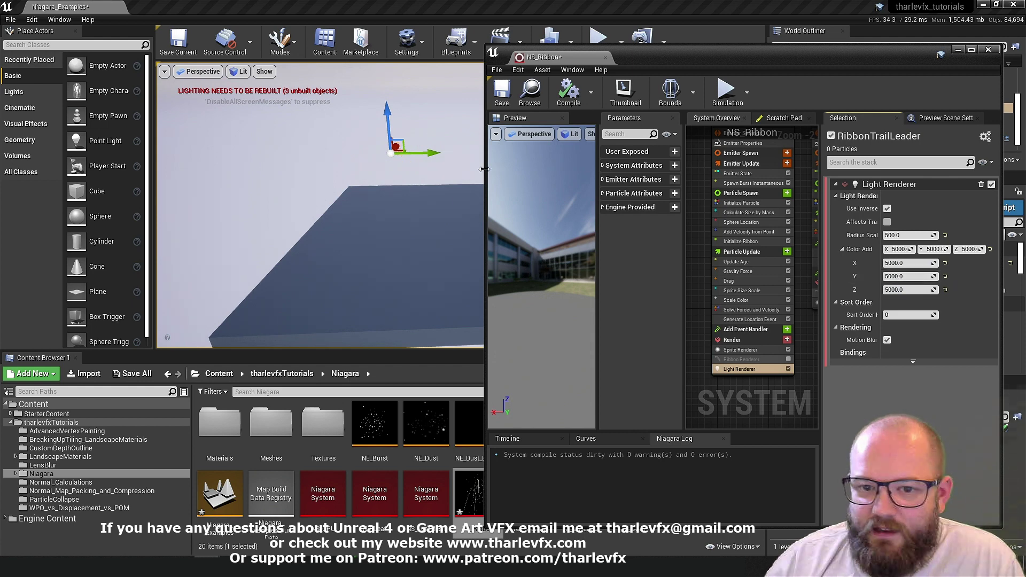
pyautogui.click(432, 134)
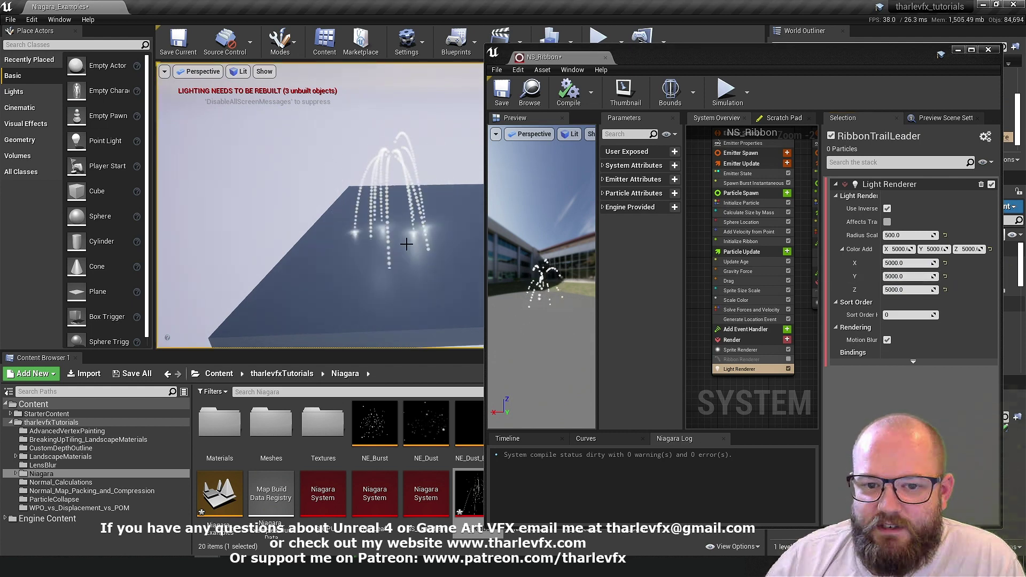
pyautogui.click(754, 203)
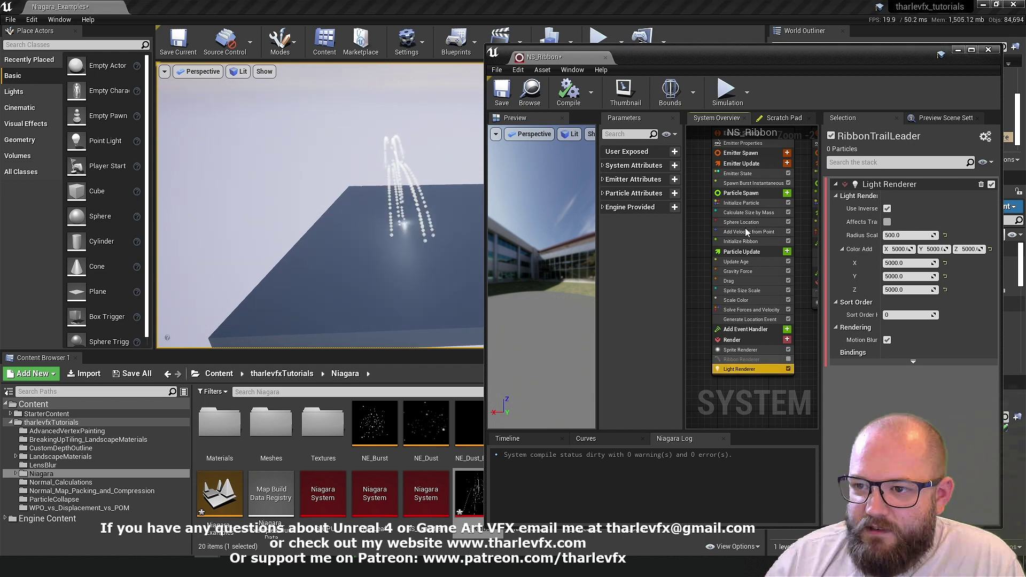
pyautogui.moveTo(801, 197); pyautogui.dragTo(774, 256, button='right')
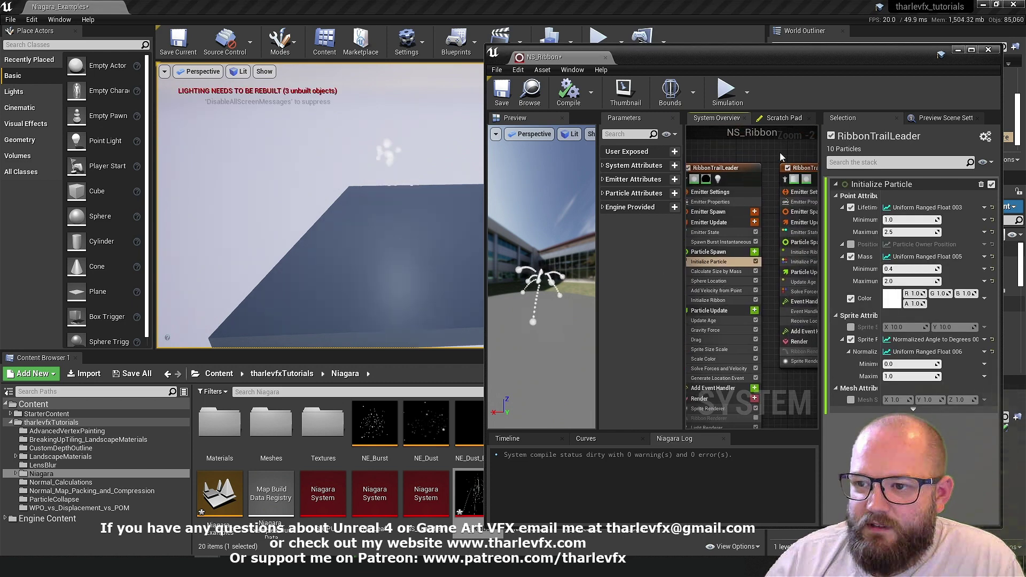
pyautogui.rightClick(719, 290)
pyautogui.press('Escape')
pyautogui.moveTo(769, 290); pyautogui.dragTo(789, 252, button='right')
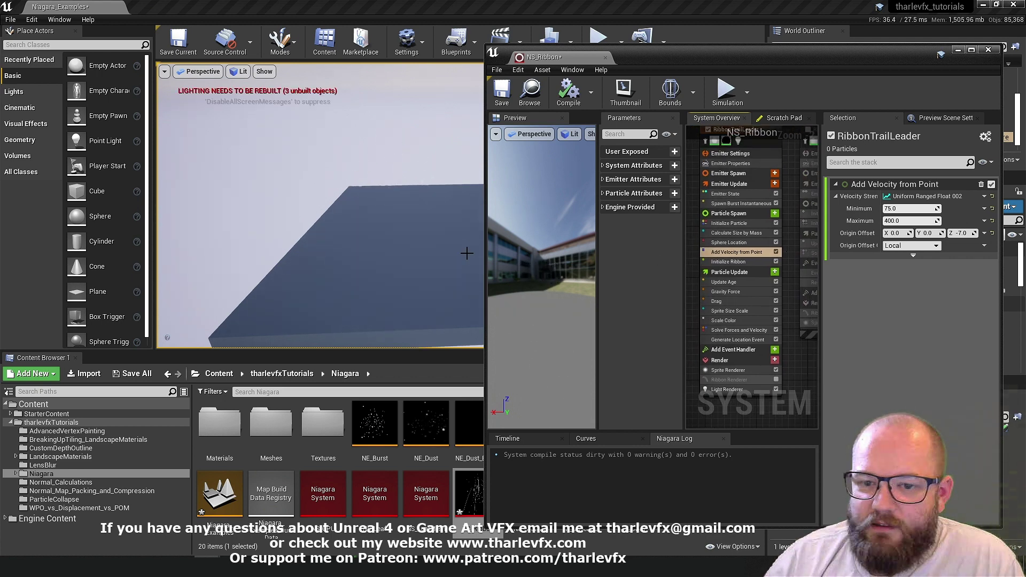
# Show the leader's Light Renderer properties, widen the Details label column and try Affects Translucency
pyautogui.click(740, 390)
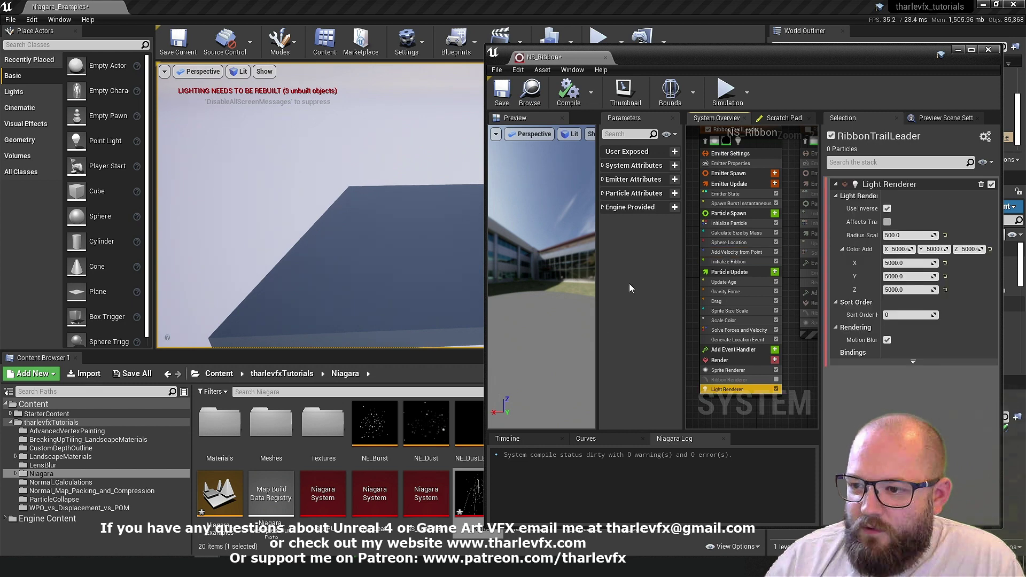
pyautogui.moveTo(735, 412); pyautogui.dragTo(748, 416, button='right')
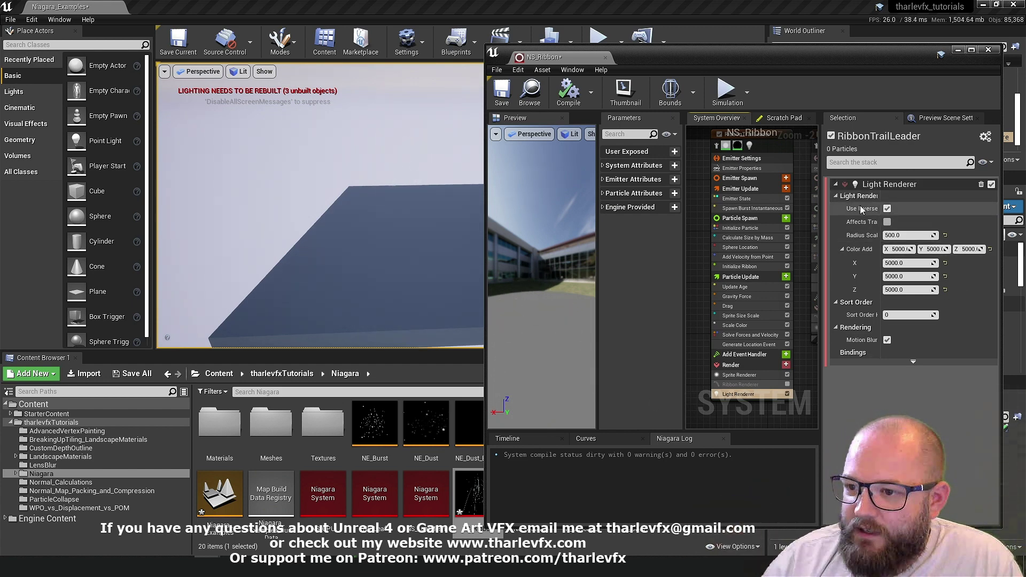
pyautogui.moveTo(885, 225); pyautogui.dragTo(915, 225)
pyautogui.click(919, 222)
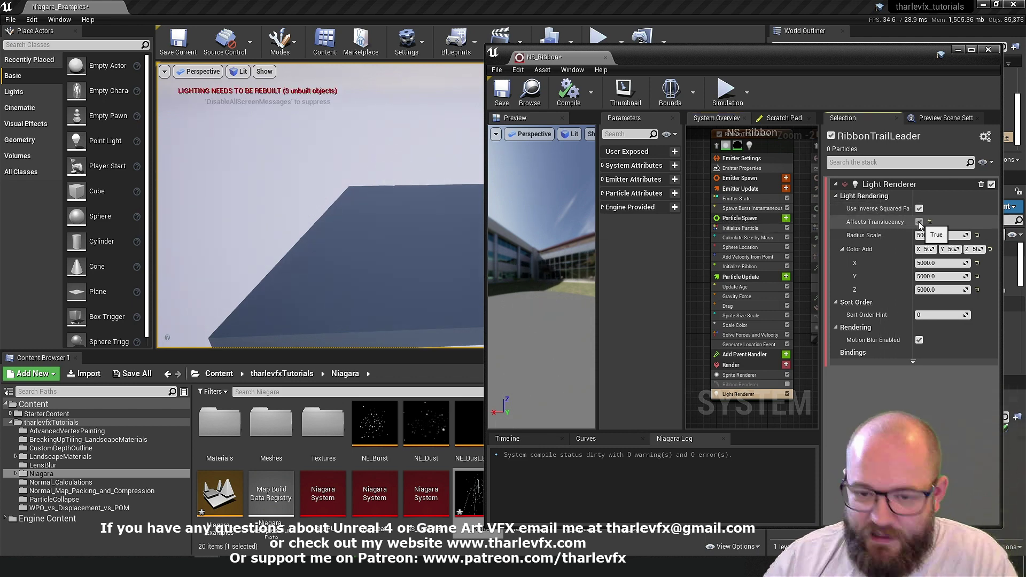
pyautogui.click(877, 357)
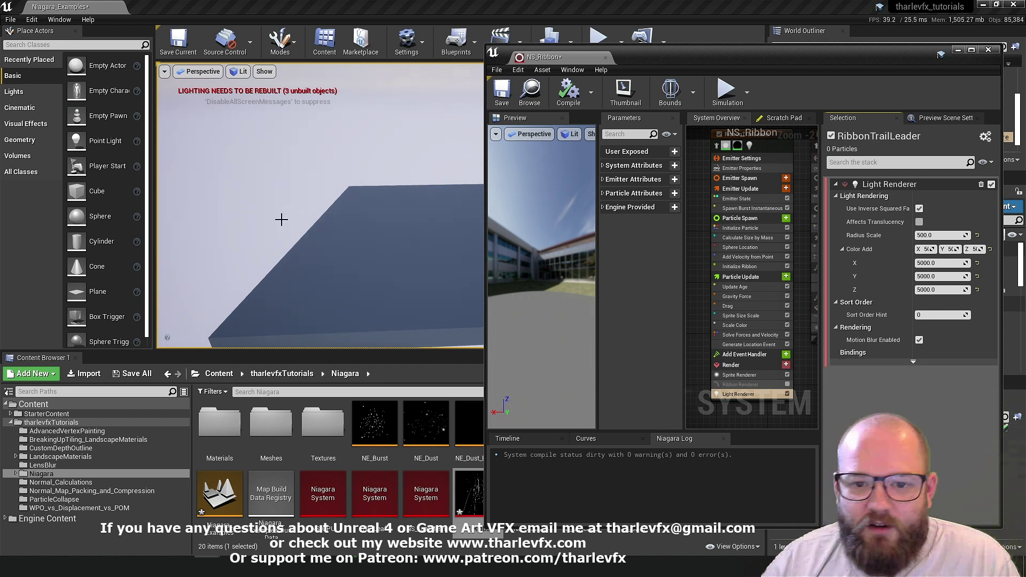
# Place a cube beside the effect, move it along X, and set Radius Scale to 5000
pyautogui.moveTo(76, 191); pyautogui.dragTo(369, 219)
pyautogui.moveTo(370, 193); pyautogui.dragTo(411, 202, button='middle')
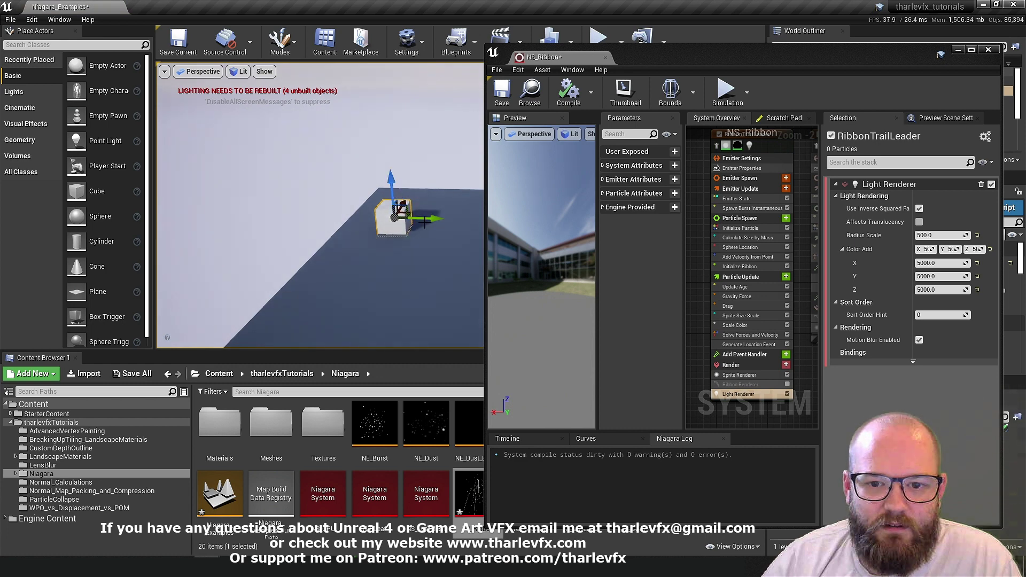
pyautogui.moveTo(426, 219)
pyautogui.mouseDown()
pyautogui.moveTo(458, 222)
pyautogui.moveTo(430, 215)
pyautogui.mouseUp()
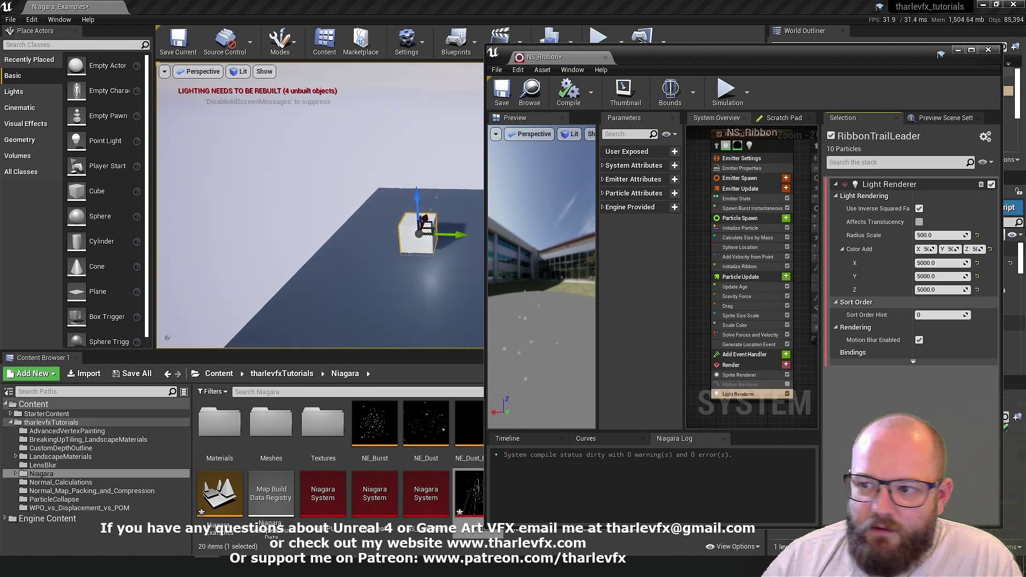
pyautogui.doubleClick(945, 236)
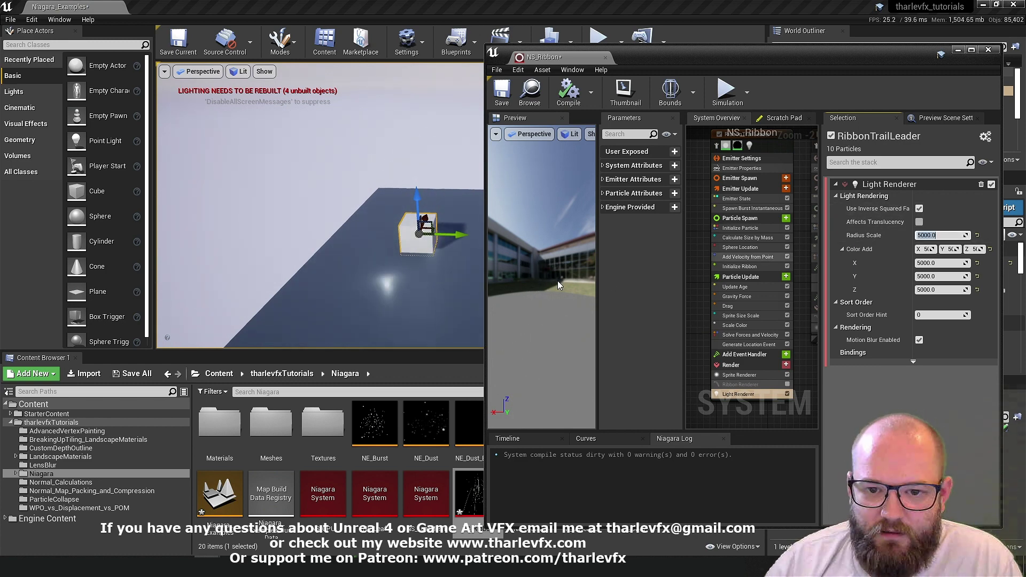
# Select the NS_Ribbon actor, filter Details by 'shad' and leave Cast Shadow off
pyautogui.click(957, 49)
pyautogui.click(417, 152)
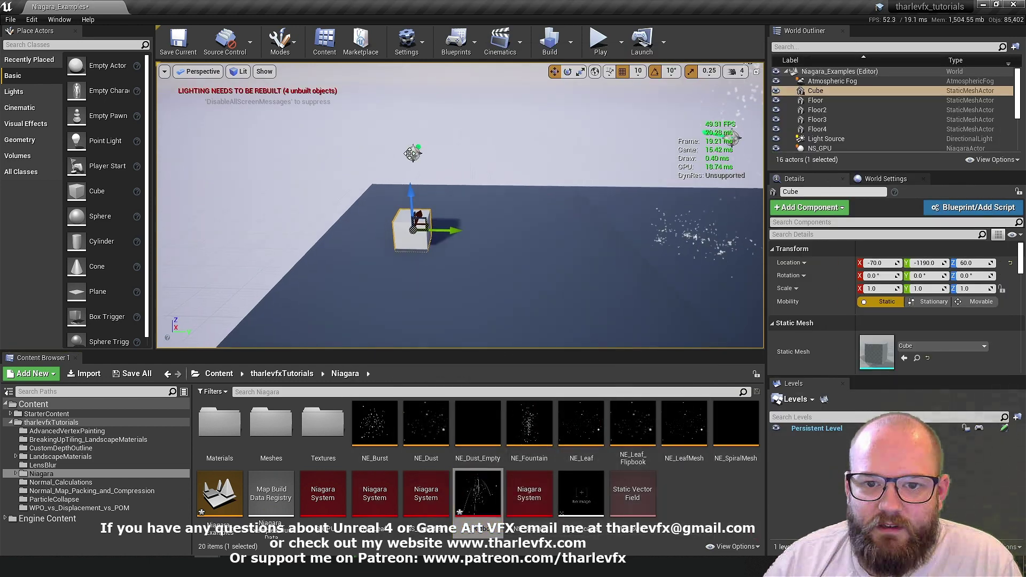
pyautogui.click(886, 234)
pyautogui.write('shad')
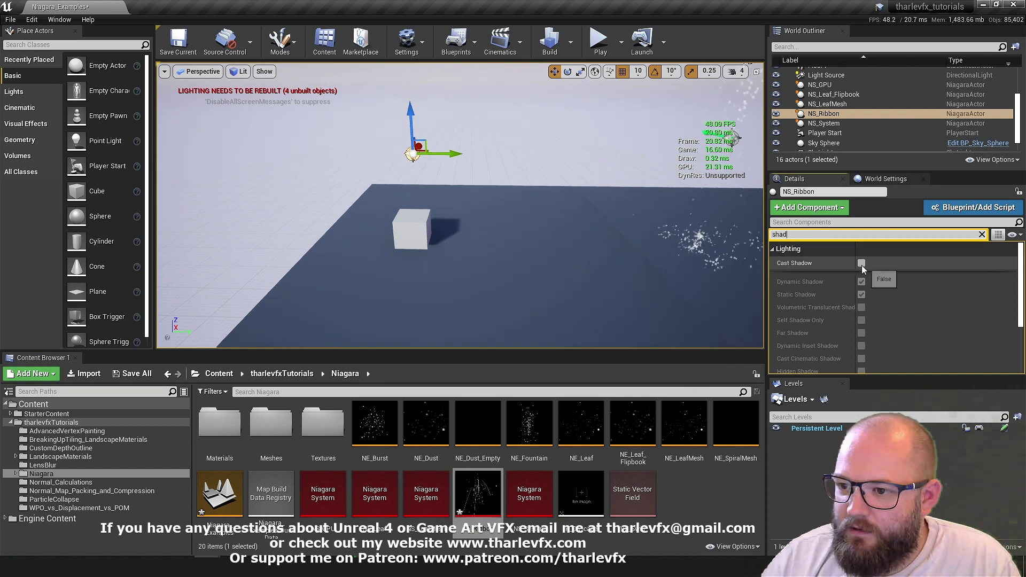
pyautogui.click(862, 264)
pyautogui.click(861, 264)
# Reselect NS_Ribbon in the level and reopen it in the Niagara editor with Ctrl+E
pyautogui.moveTo(734, 137); pyautogui.dragTo(733, 79, button='right')
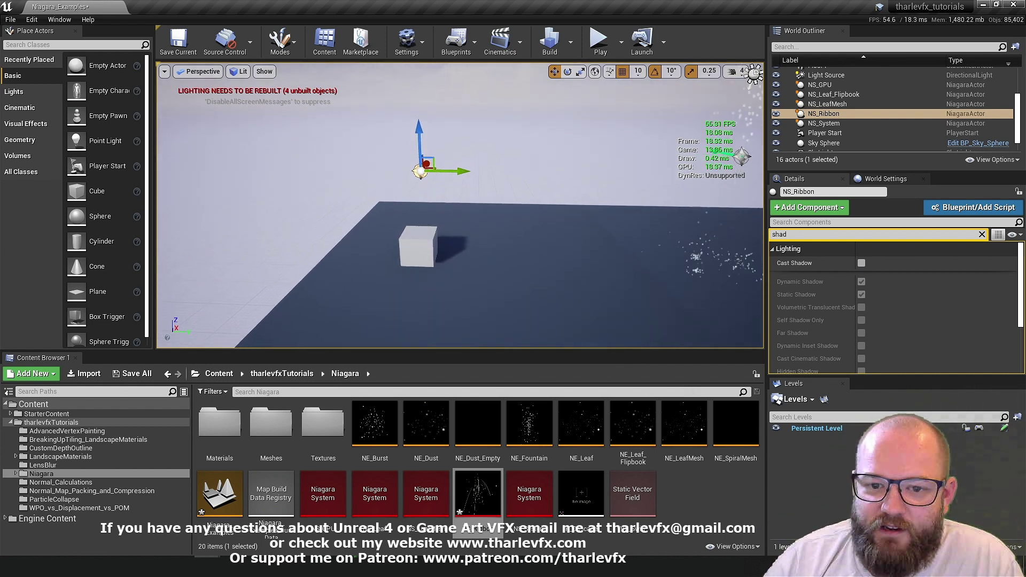
pyautogui.press('Escape')
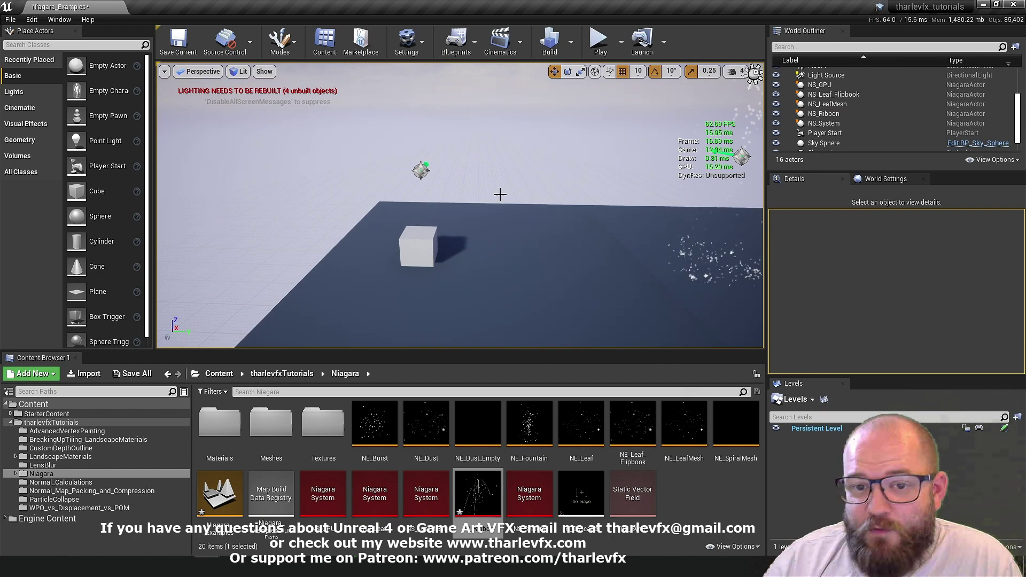
pyautogui.click(420, 170)
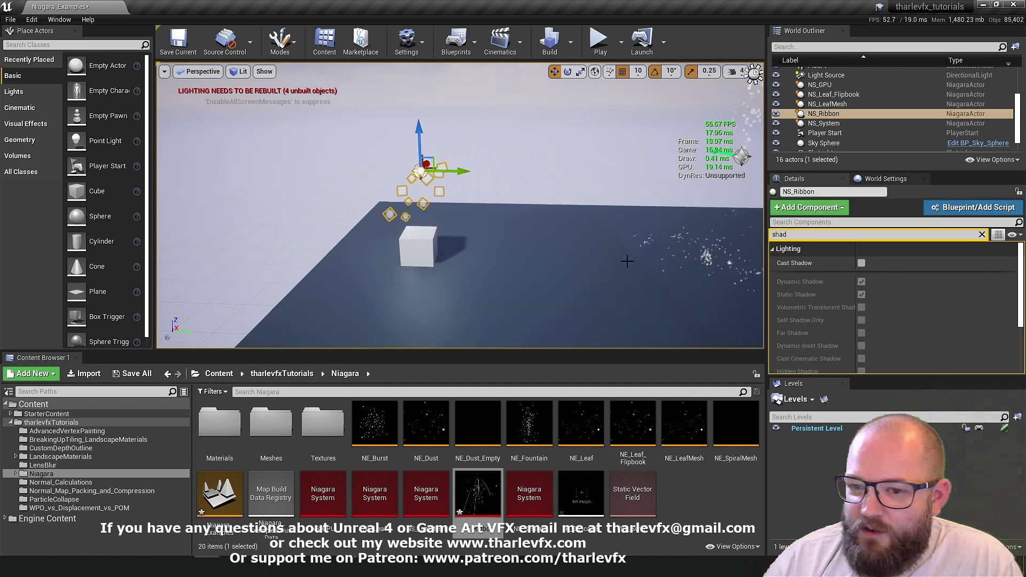
pyautogui.hotkey('ctrl', 'e')
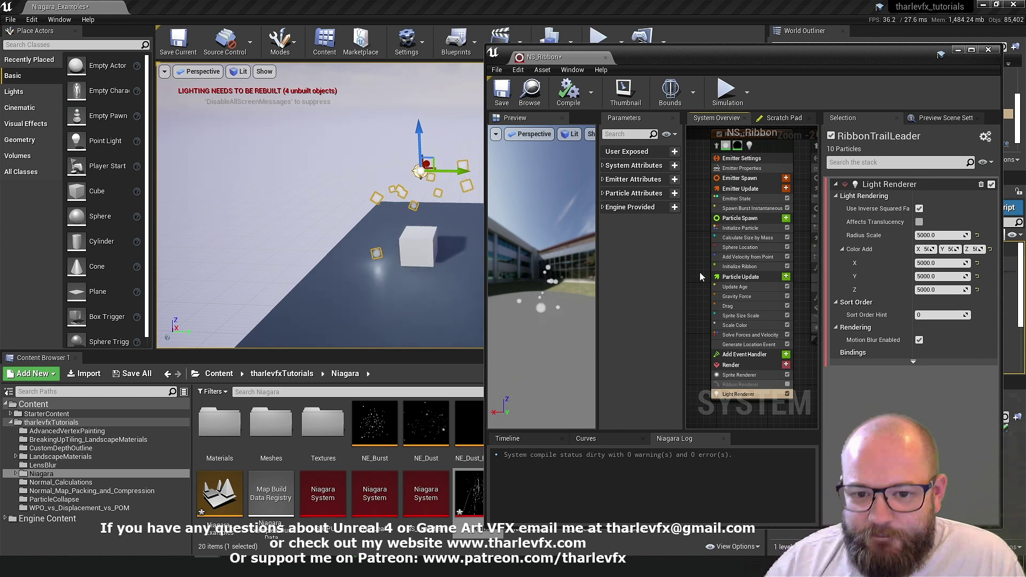
# Zoom the NS_Ribbon System Overview graph one notch
pyautogui.scroll(1, 700, 272)
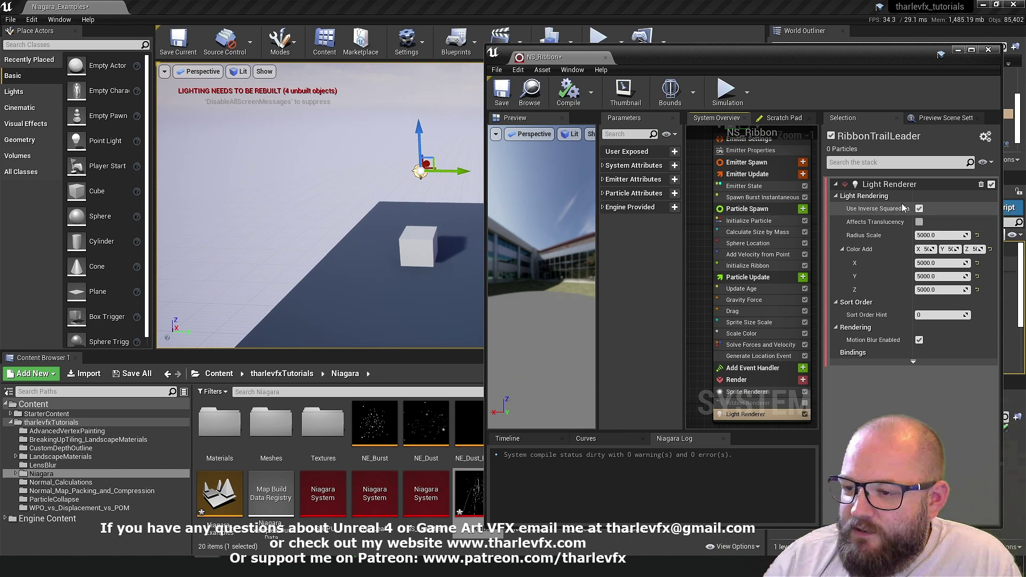
# Drop a point light on the floor near the cube, then raise it and shift it along Y
pyautogui.click(959, 49)
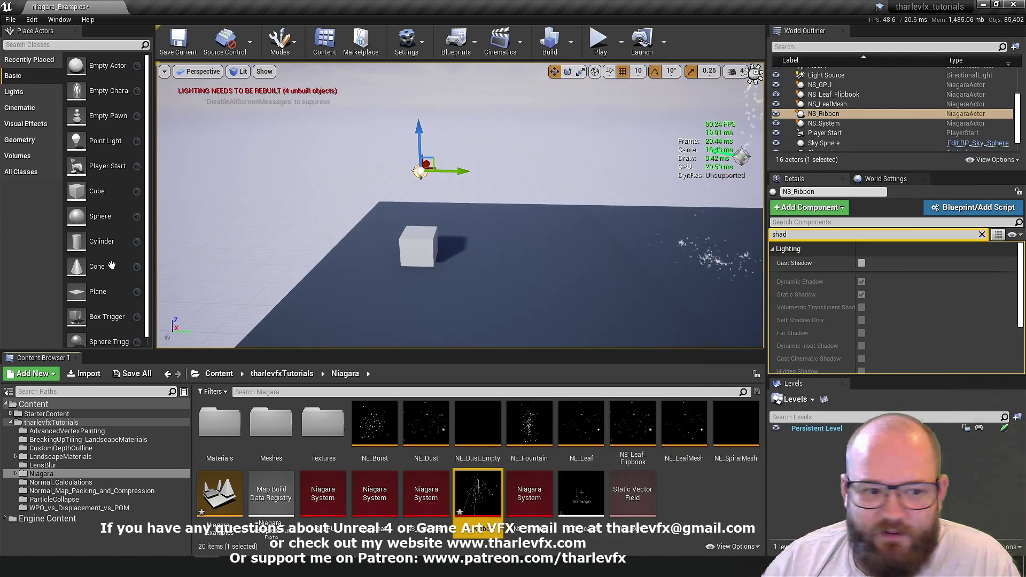
pyautogui.click(559, 266)
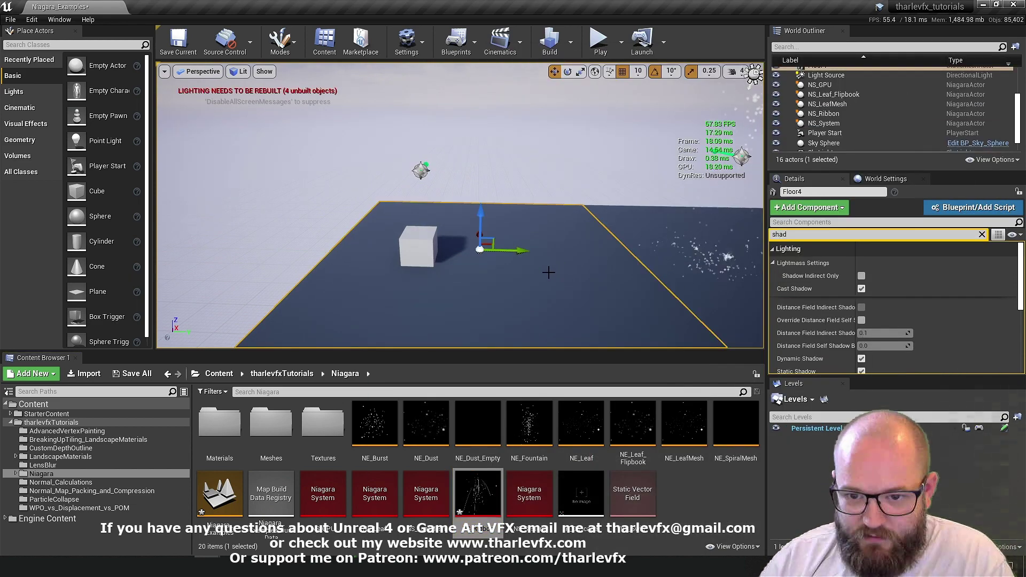
pyautogui.press('g')
pyautogui.click(528, 256)
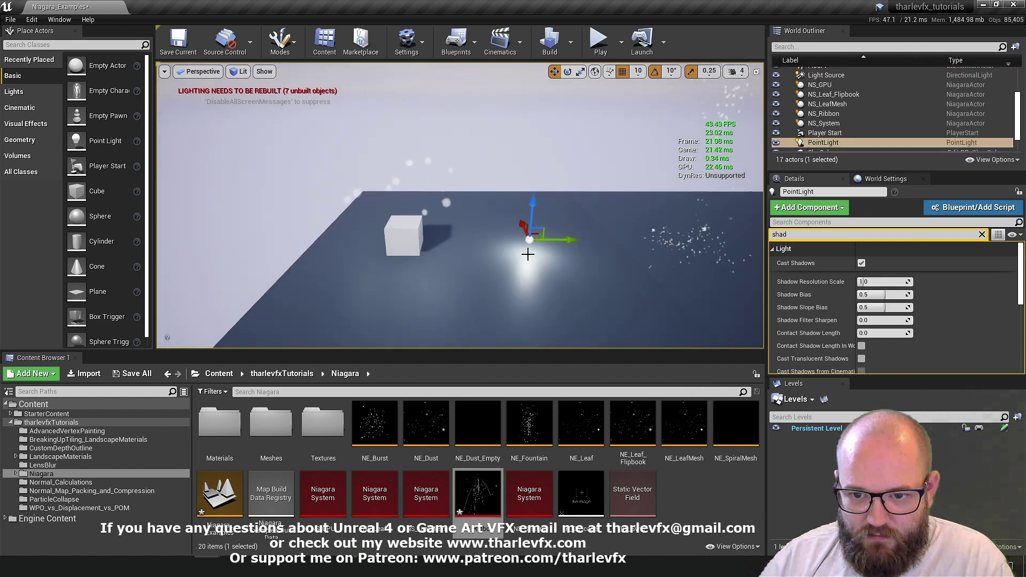
pyautogui.press('g')
pyautogui.moveTo(536, 204); pyautogui.dragTo(539, 184)
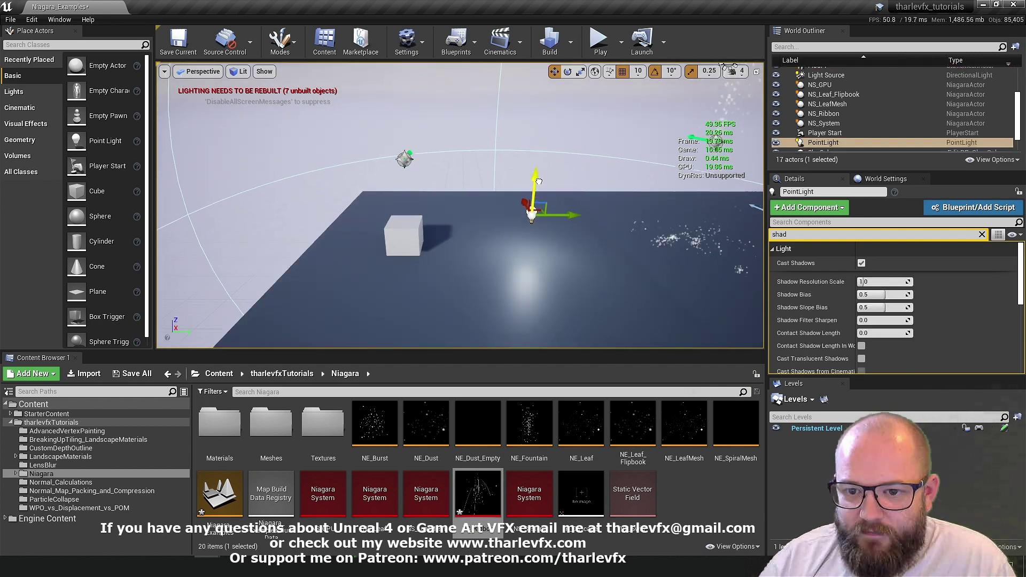
pyautogui.moveTo(567, 221); pyautogui.dragTo(591, 219)
# Clear the Details filter, expand the Light advanced settings and raise Intensity to about 51 cd
pyautogui.click(982, 234)
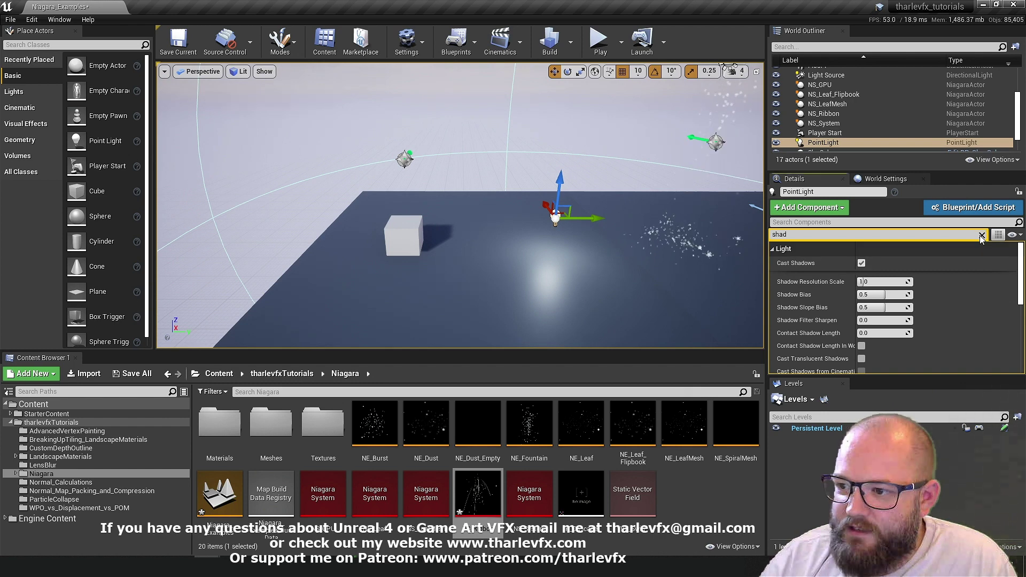
pyautogui.scroll(-6, 863, 283)
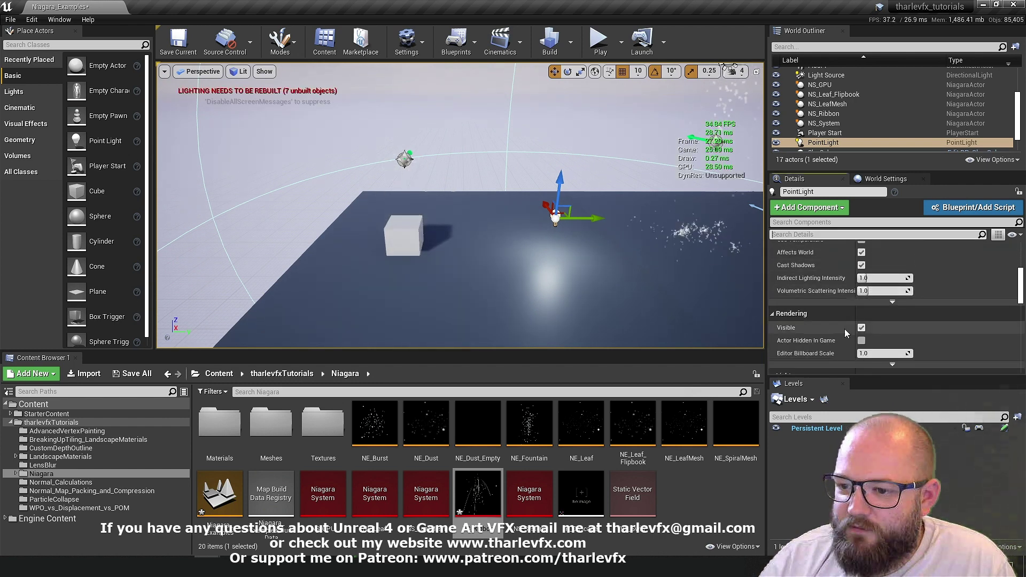
pyautogui.click(892, 302)
pyautogui.scroll(-2, 892, 304)
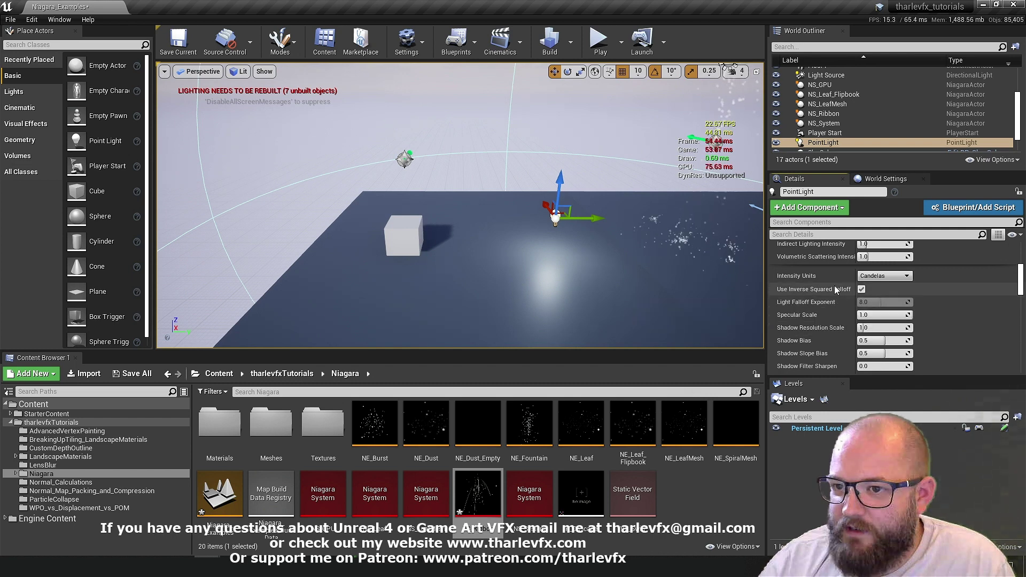
pyautogui.moveTo(823, 292)
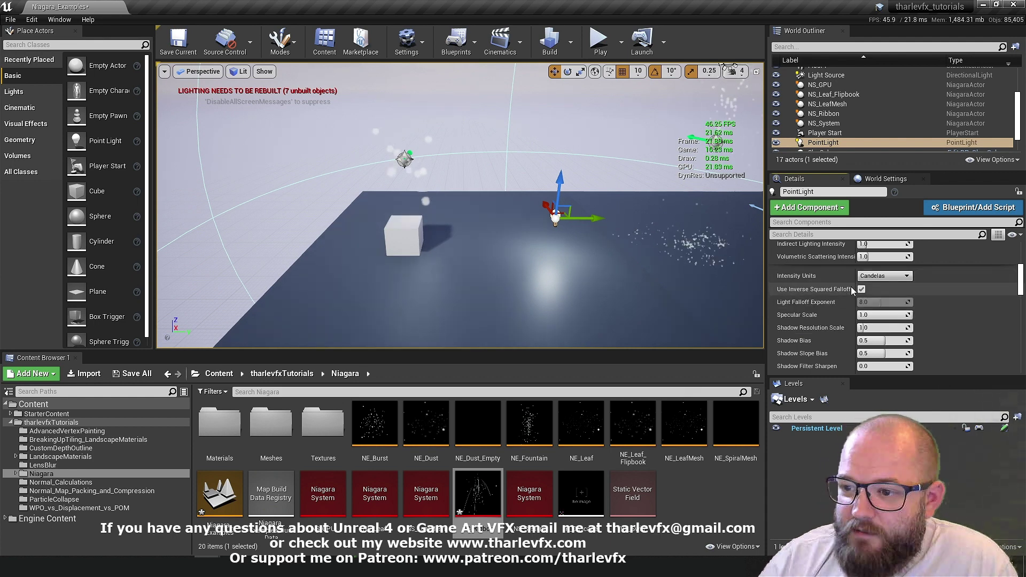
pyautogui.scroll(5, 834, 310)
pyautogui.moveTo(884, 337)
pyautogui.mouseDown()
pyautogui.moveTo(919, 336)
pyautogui.moveTo(898, 337)
pyautogui.mouseUp()
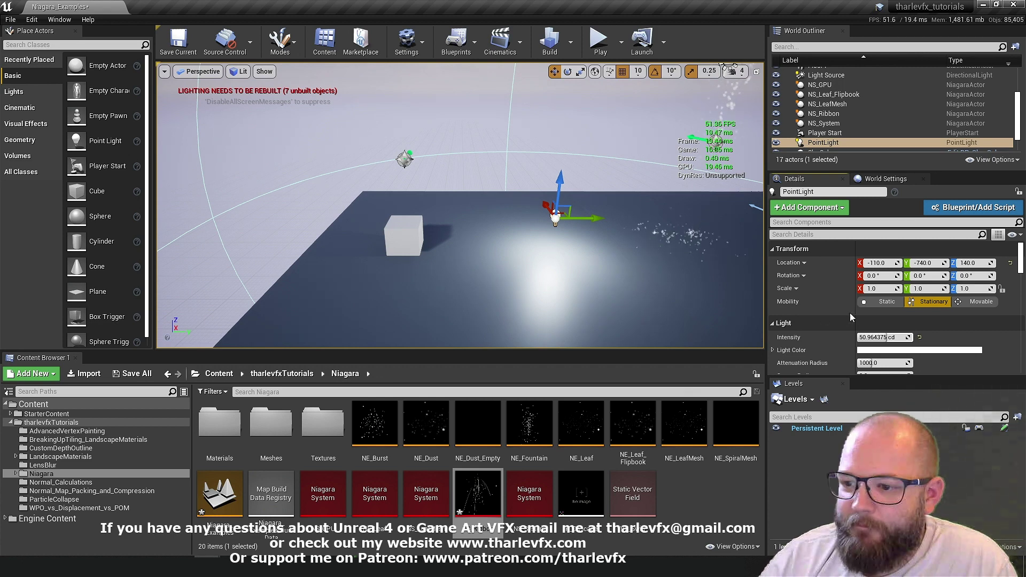
# Turn off Use Inverse Squared Falloff and, after testing values, set Light Falloff Exponent to 0.5
pyautogui.scroll(-8, 870, 320)
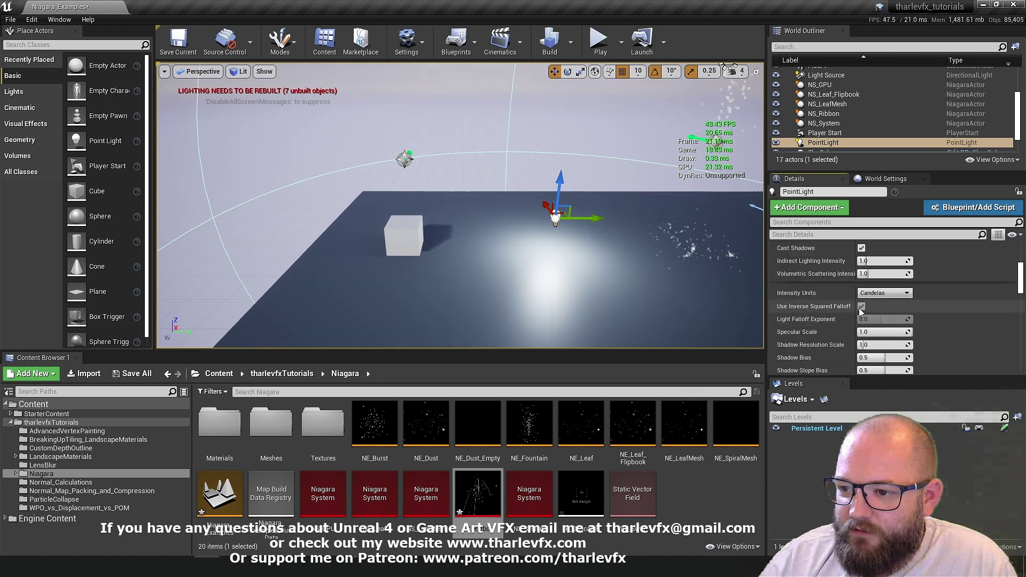
pyautogui.click(861, 308)
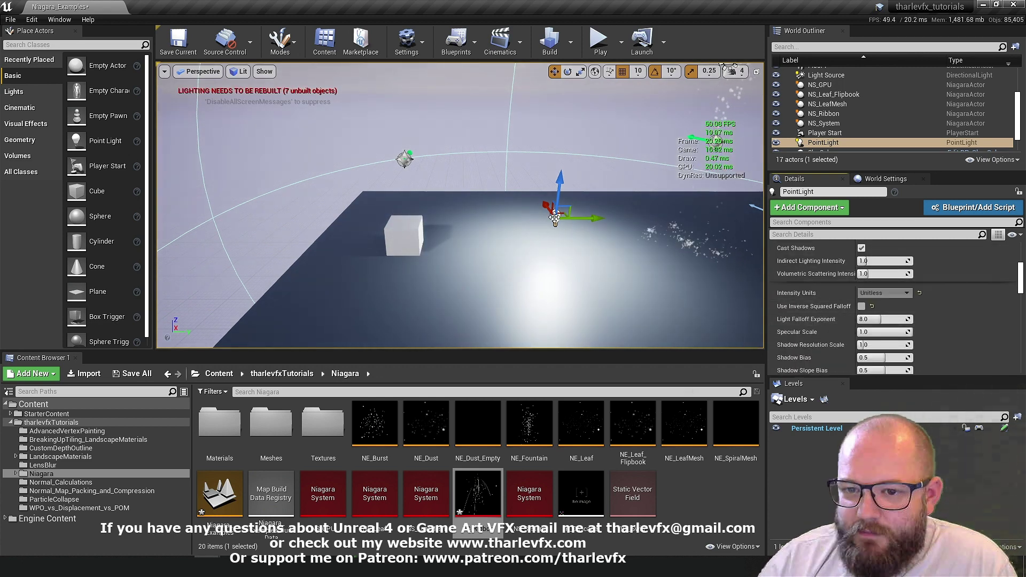
pyautogui.moveTo(819, 320)
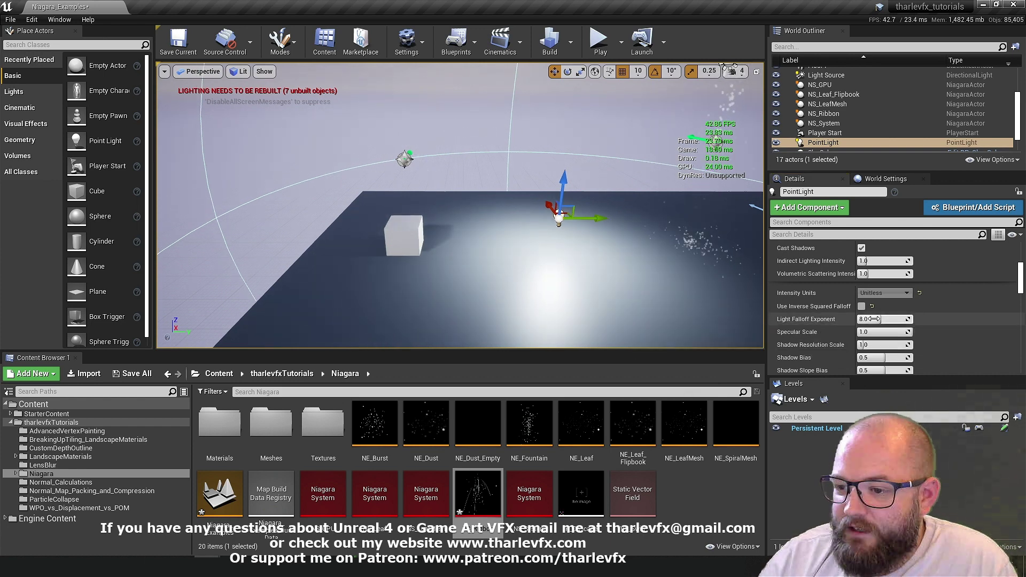
pyautogui.moveTo(882, 319)
pyautogui.mouseDown()
pyautogui.moveTo(905, 319)
pyautogui.moveTo(871, 319)
pyautogui.mouseUp()
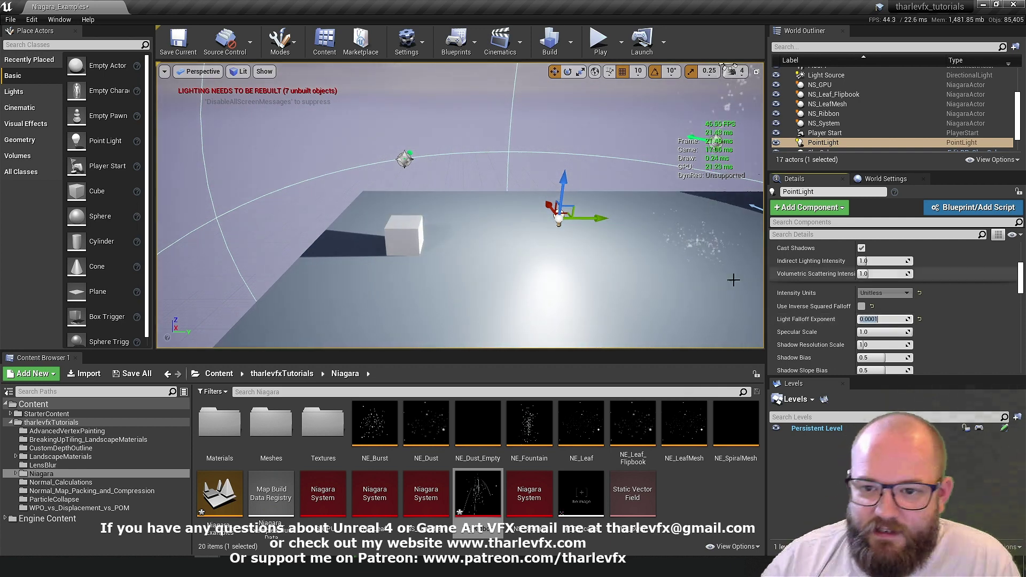
pyautogui.moveTo(719, 284); pyautogui.dragTo(545, 239, button='right')
pyautogui.moveTo(884, 319); pyautogui.dragTo(906, 319)
pyautogui.write('0.5')
pyautogui.press('Return')
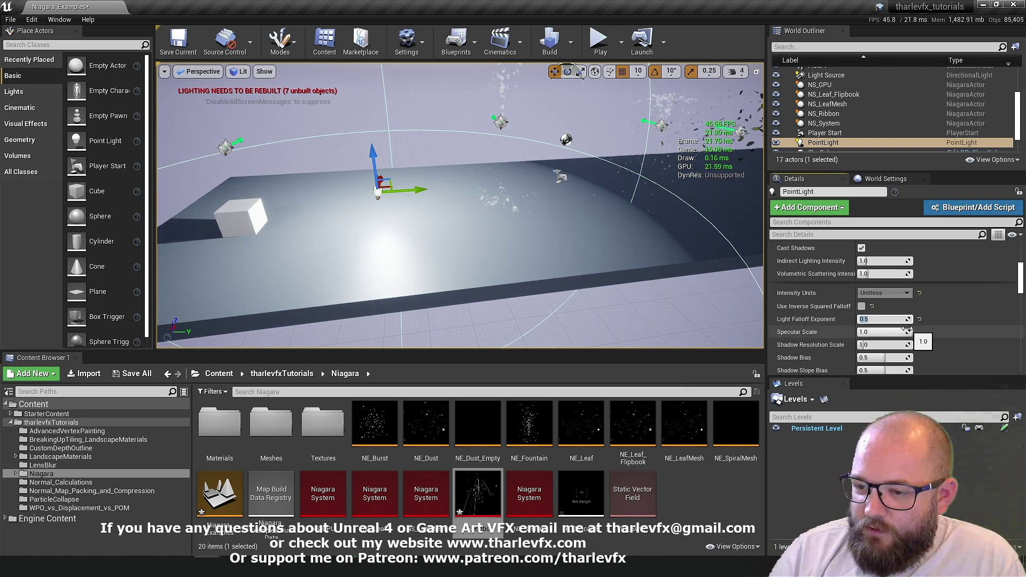
# Test the point light at Attenuation Radius 250 and Light Falloff Exponent 4.0, checking it in game view
pyautogui.scroll(4, 906, 321)
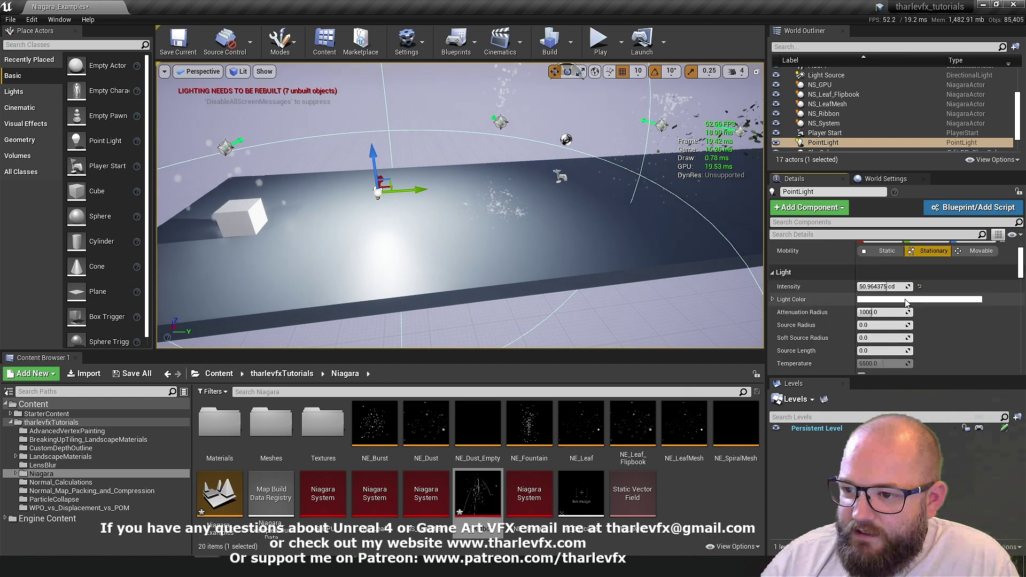
pyautogui.click(896, 312)
pyautogui.write('250')
pyautogui.press('Return')
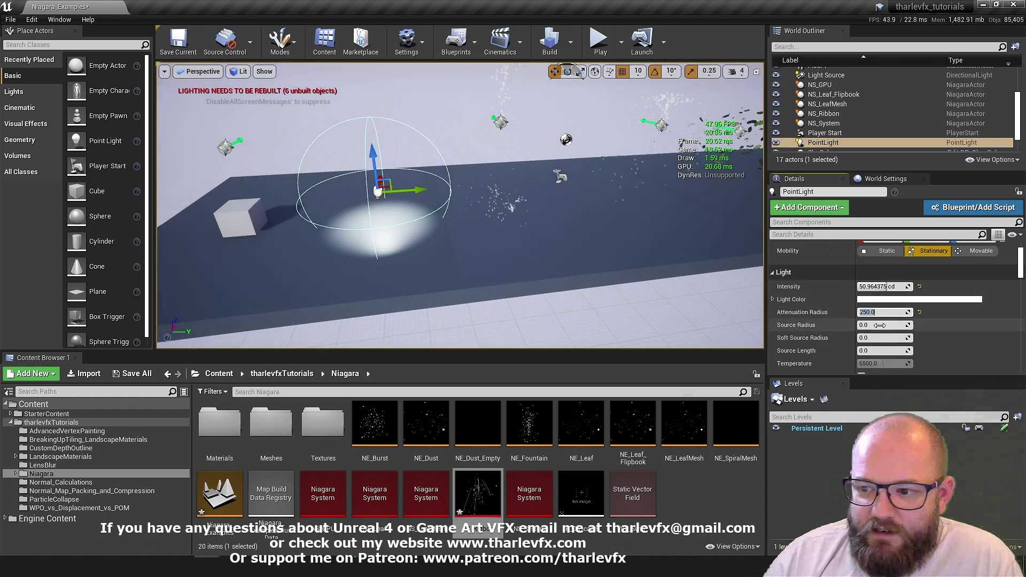
pyautogui.scroll(-5, 890, 338)
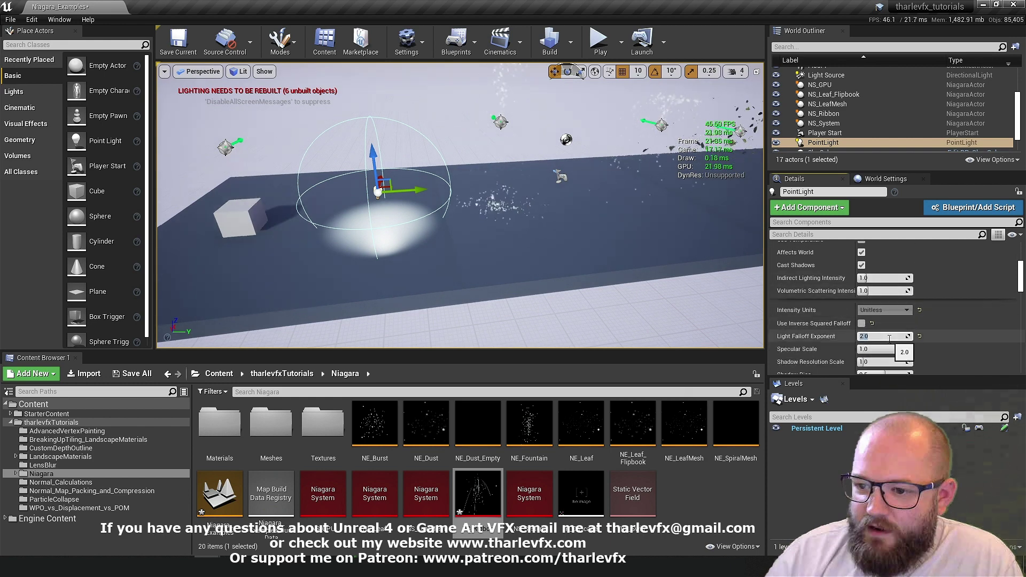
pyautogui.write('4')
pyautogui.press('Return')
pyautogui.scroll(2, 387, 276)
pyautogui.press('g')
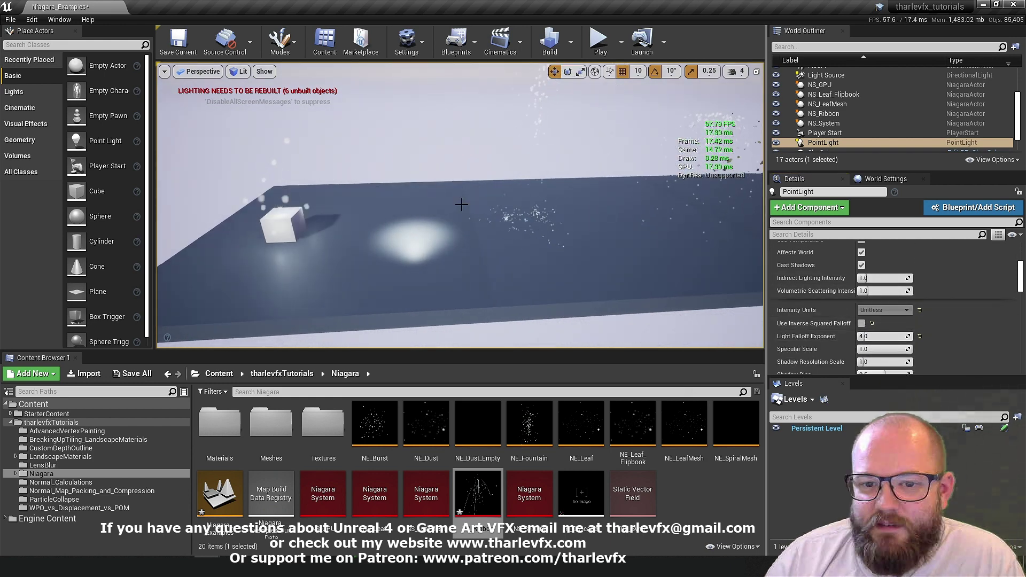
pyautogui.press('g')
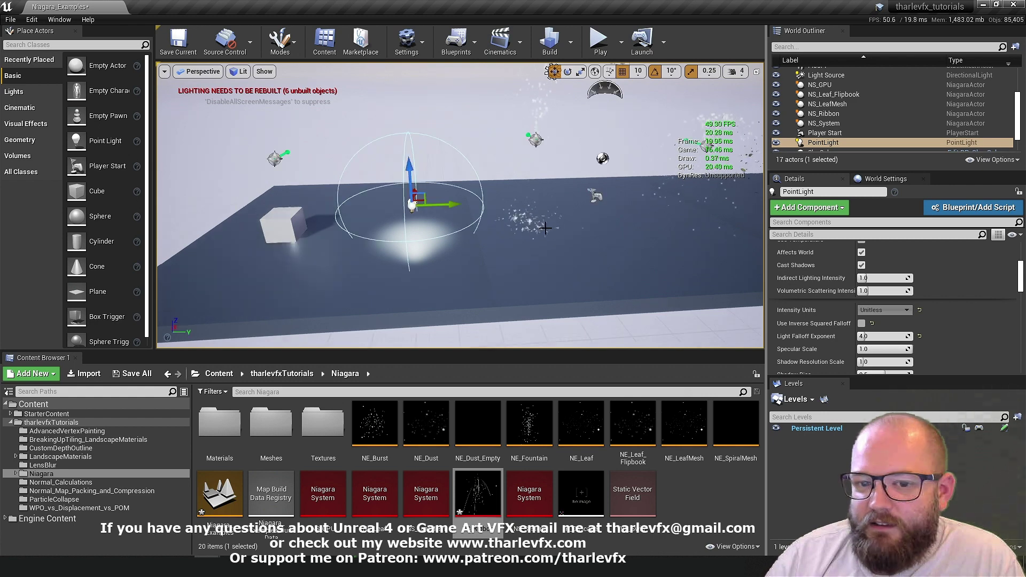
# Re-enable Use Inverse Squared Falloff and set Attenuation Radius to 1000
pyautogui.click(861, 324)
pyautogui.scroll(5, 871, 321)
pyautogui.click(887, 295)
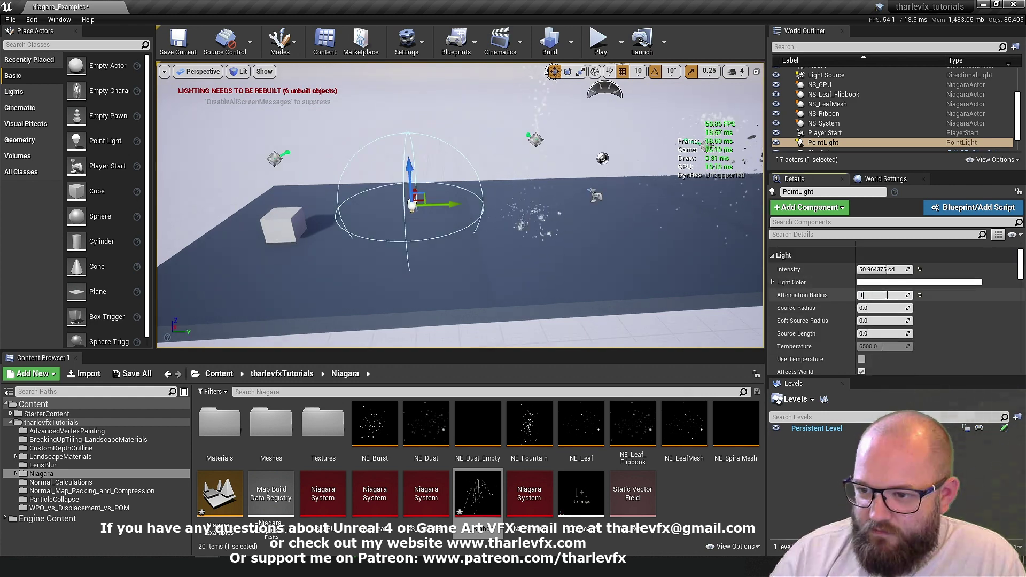
pyautogui.write('1000')
pyautogui.press('Return')
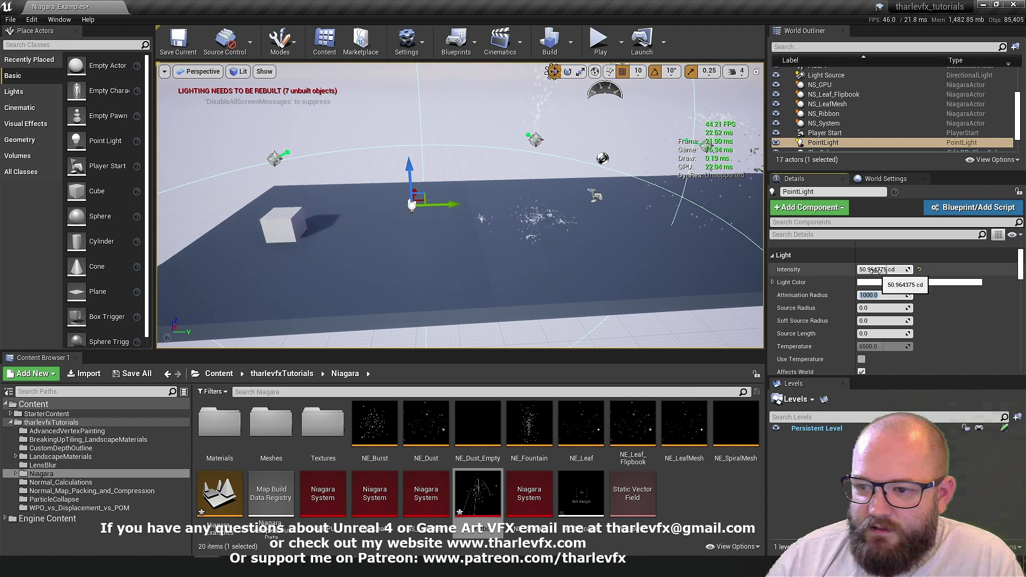
# Raise the point light's Intensity to 5000 cd after trying 400, and orbit to view the floor
pyautogui.scroll(-4, 876, 291)
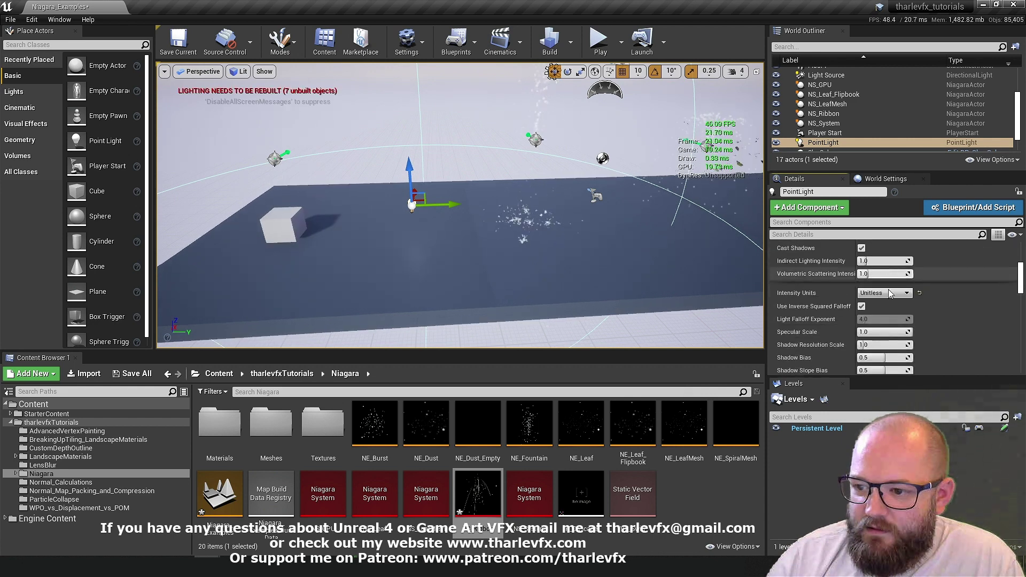
pyautogui.scroll(5, 882, 289)
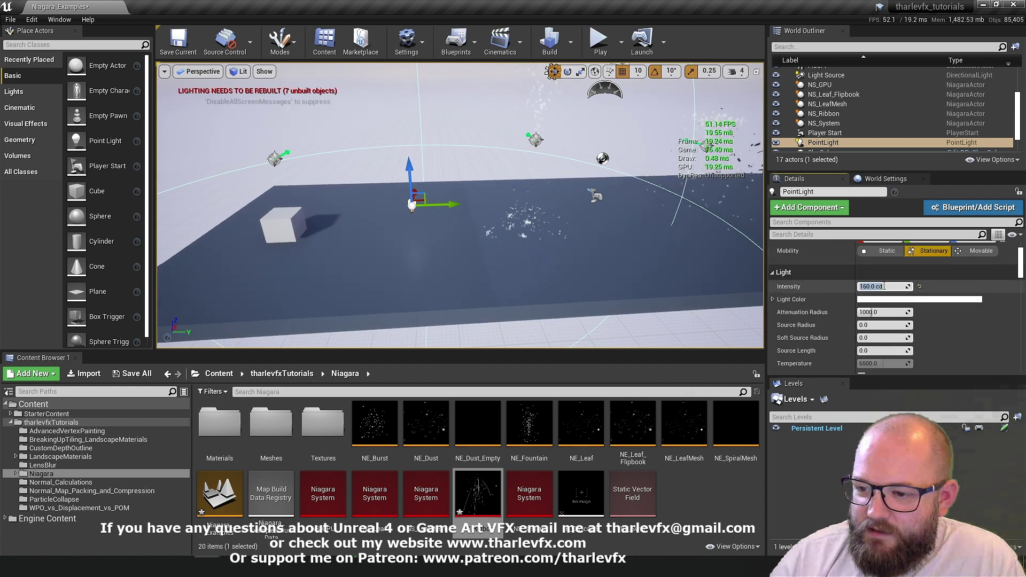
pyautogui.write('400')
pyautogui.press('Return')
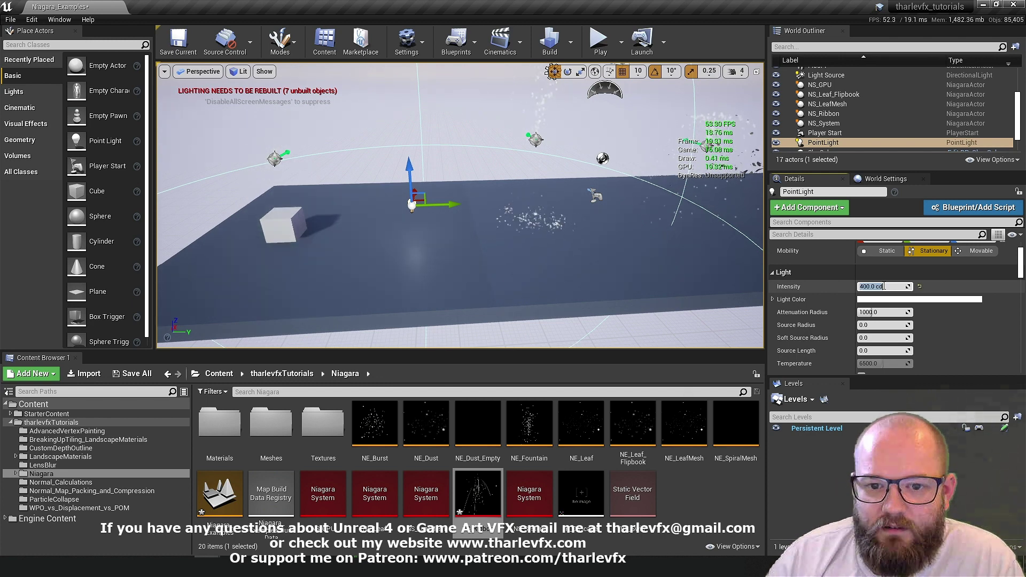
pyautogui.write('5000')
pyautogui.press('Return')
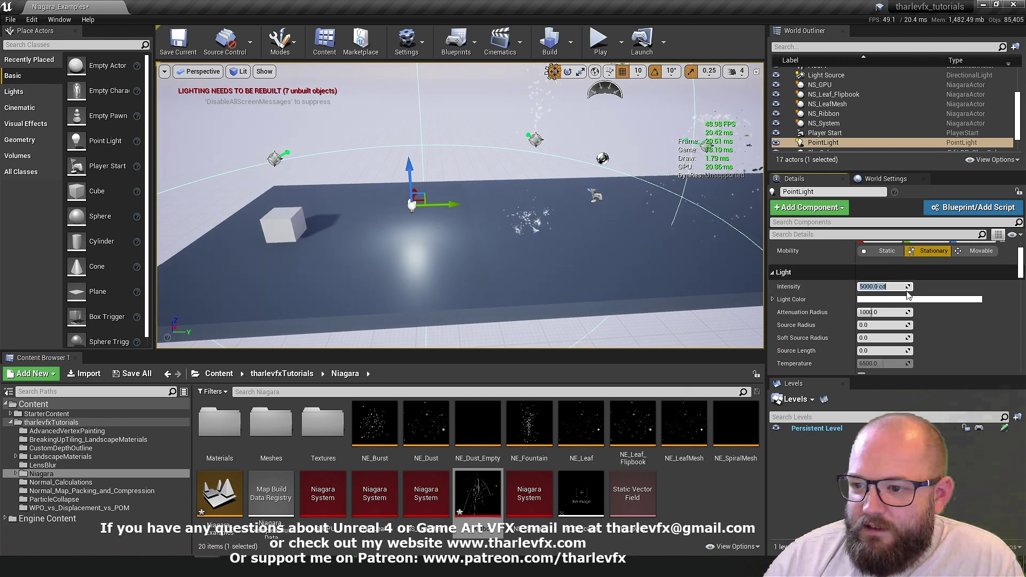
pyautogui.scroll(-2, 885, 289)
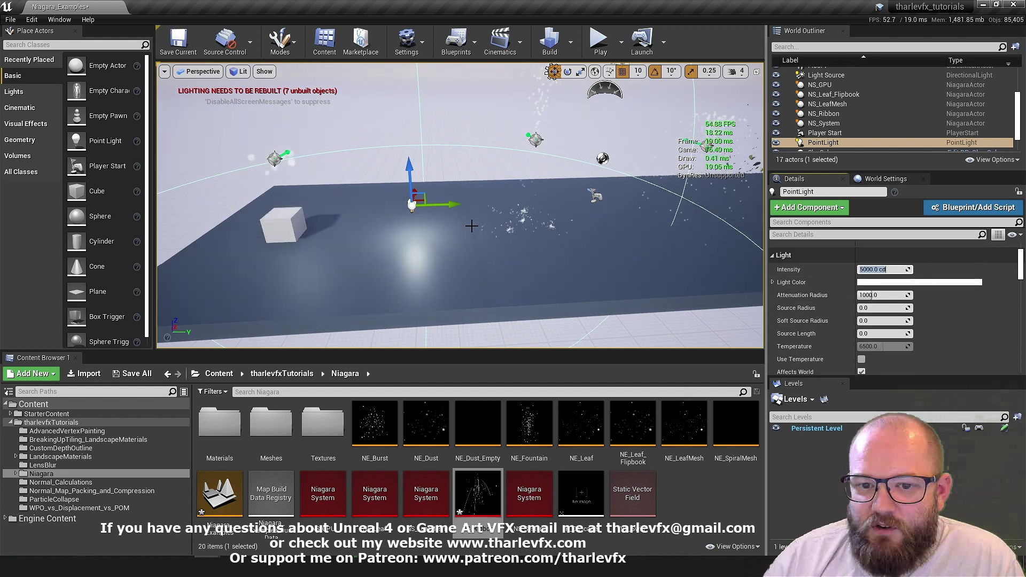
pyautogui.keyDown('alt'); pyautogui.moveTo(380, 216); pyautogui.dragTo(696, 261); pyautogui.keyUp('alt')
pyautogui.keyDown('alt'); pyautogui.moveTo(488, 96); pyautogui.dragTo(444, 99); pyautogui.keyUp('alt')
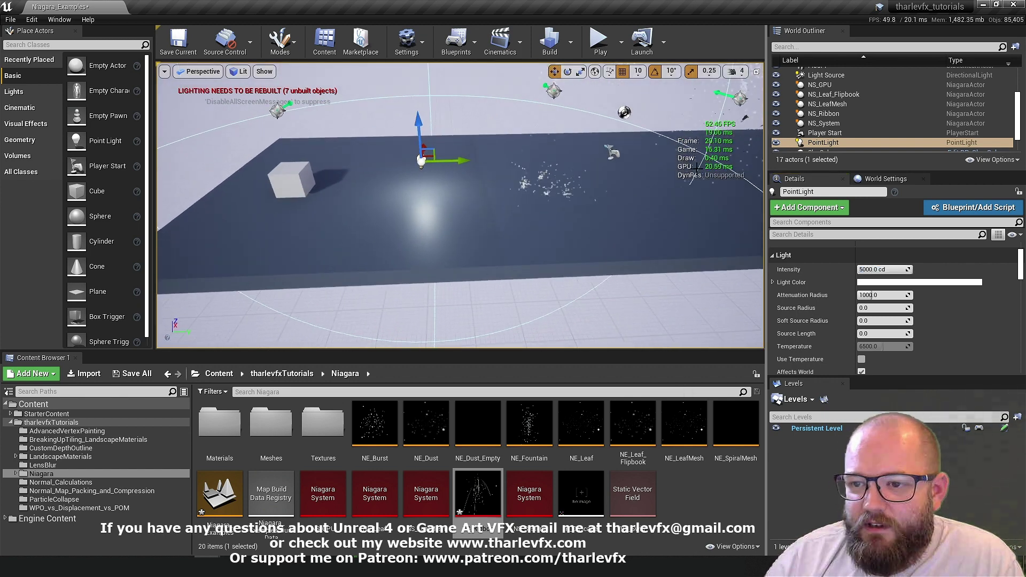
# Give the point light Attenuation Radius 250, no inverse squared falloff, and Light Falloff Exponent 2.0
pyautogui.click(883, 295)
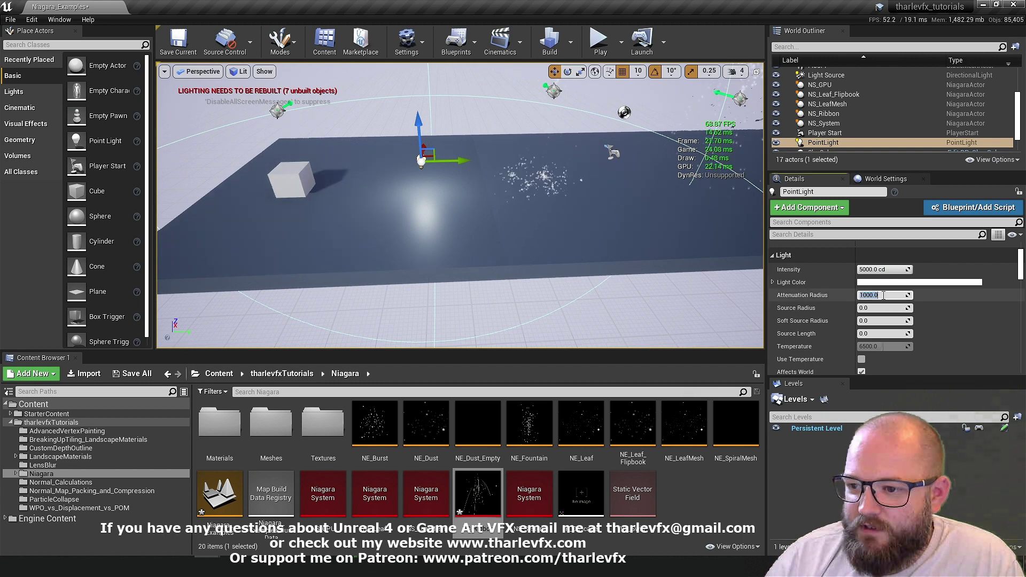
pyautogui.write('250')
pyautogui.press('Return')
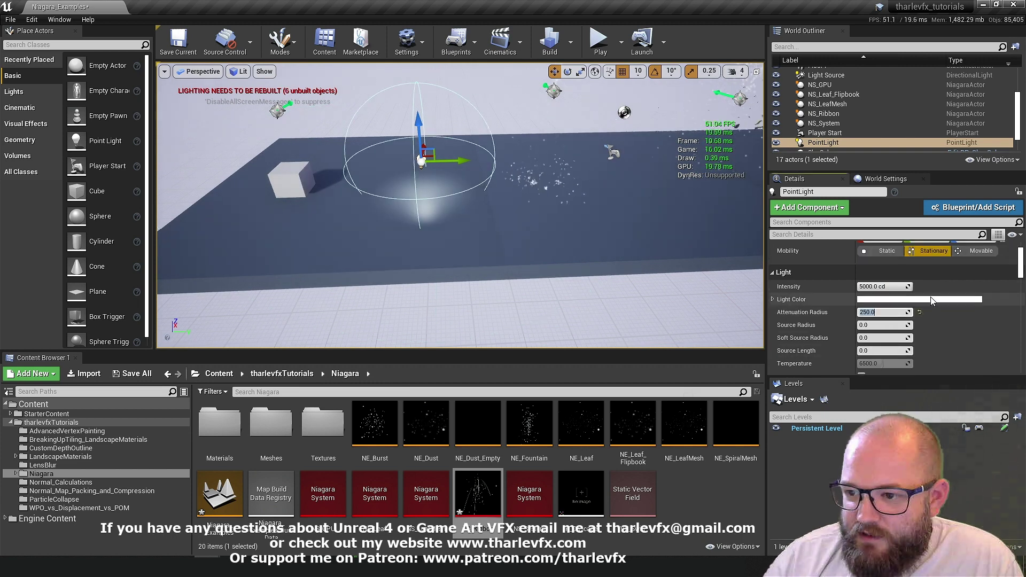
pyautogui.scroll(1, 938, 332)
pyautogui.scroll(-5, 885, 287)
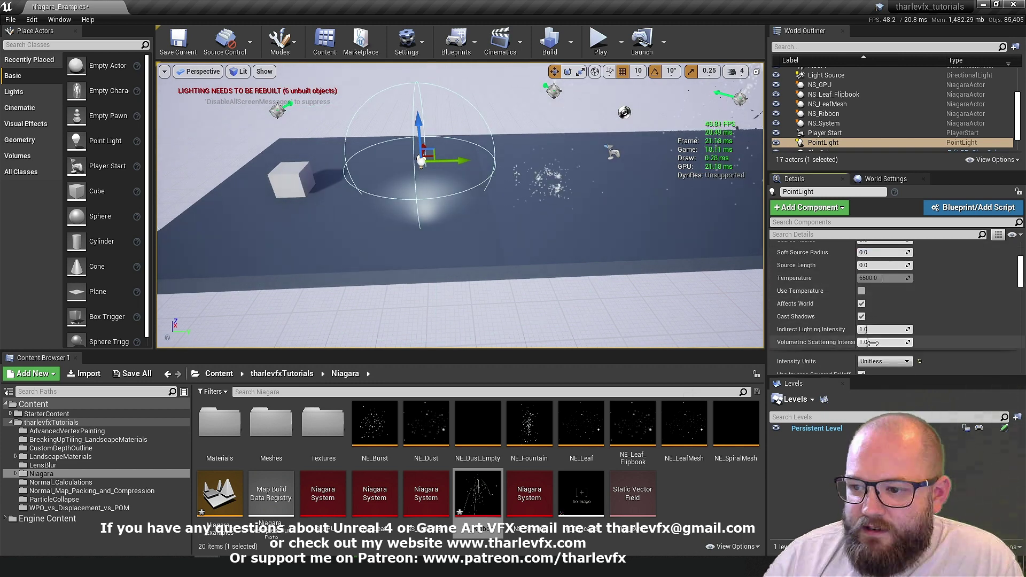
pyautogui.click(861, 308)
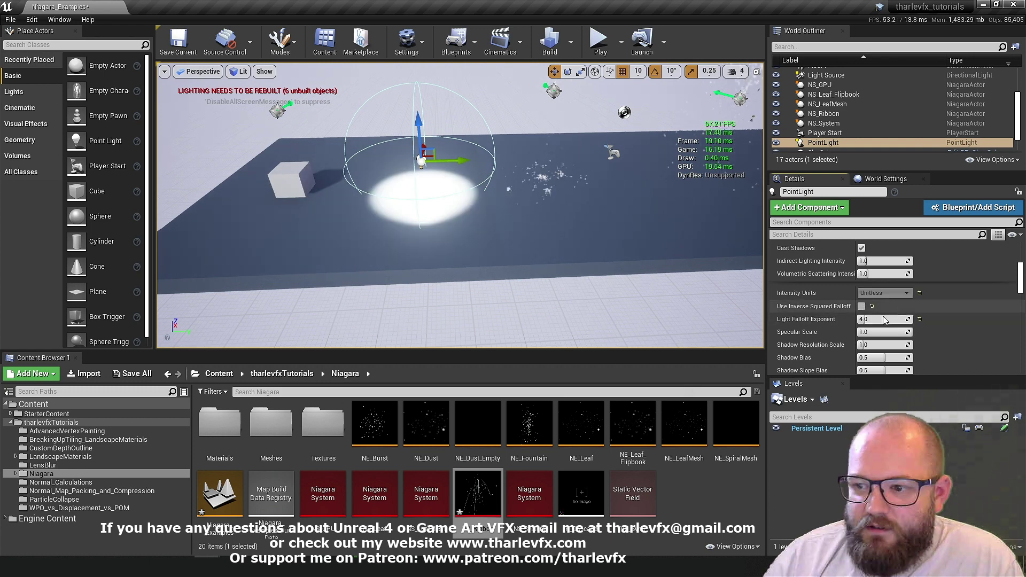
pyautogui.write('2')
pyautogui.press('Return')
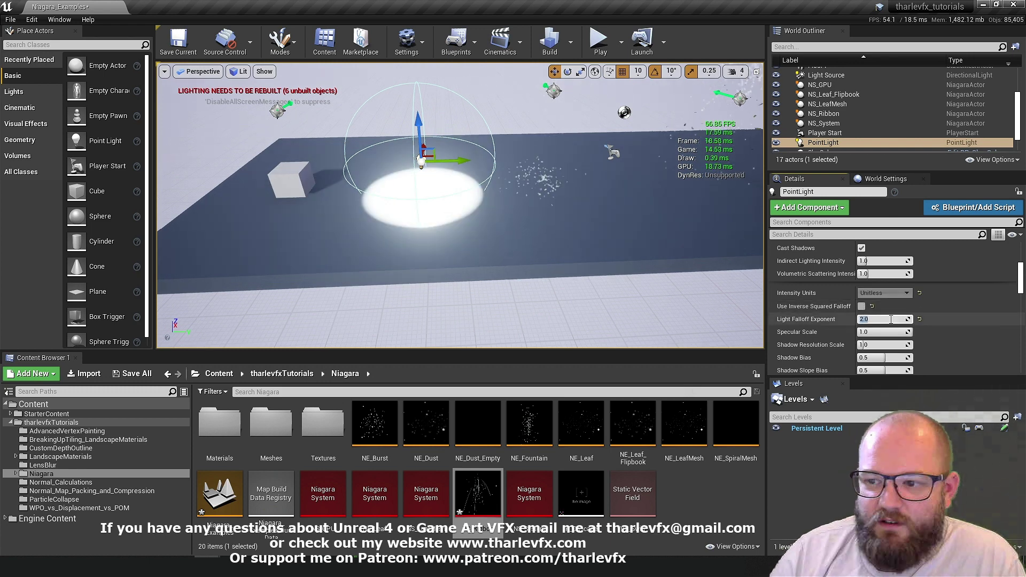
# Cut the point light's Intensity to 8 cd and bring back the NS_Ribbon Niagara editor
pyautogui.scroll(5, 891, 319)
pyautogui.click(888, 321)
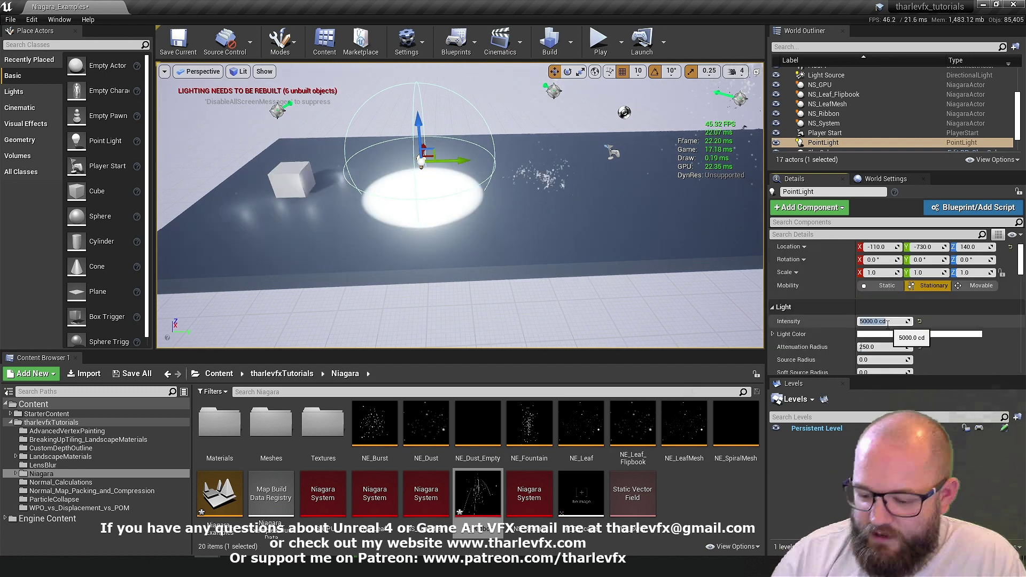
pyautogui.write('8')
pyautogui.press('Return')
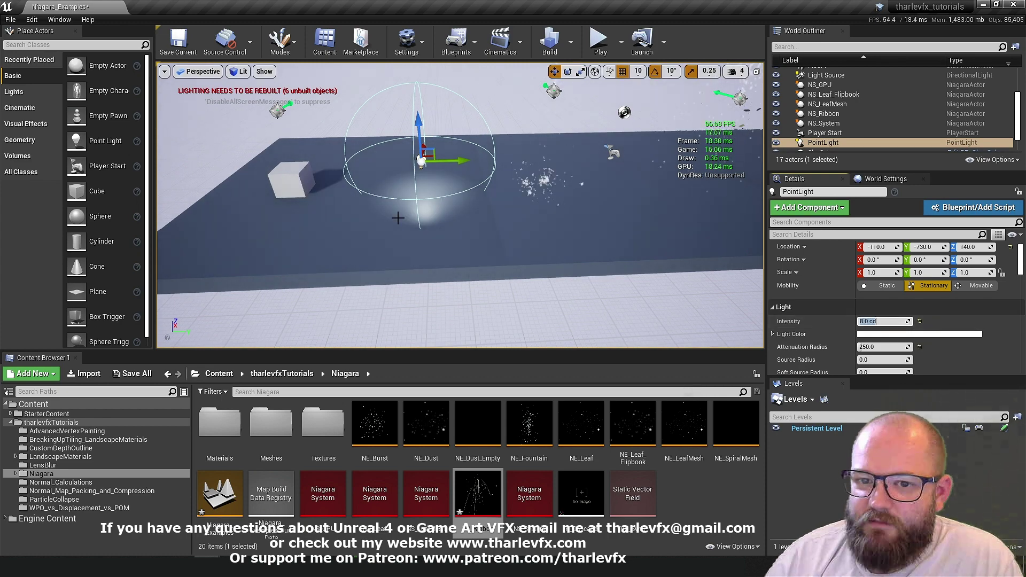
pyautogui.moveTo(382, 211); pyautogui.dragTo(374, 216, button='right')
pyautogui.click(373, 218)
pyautogui.hotkey('ctrl', 'e')
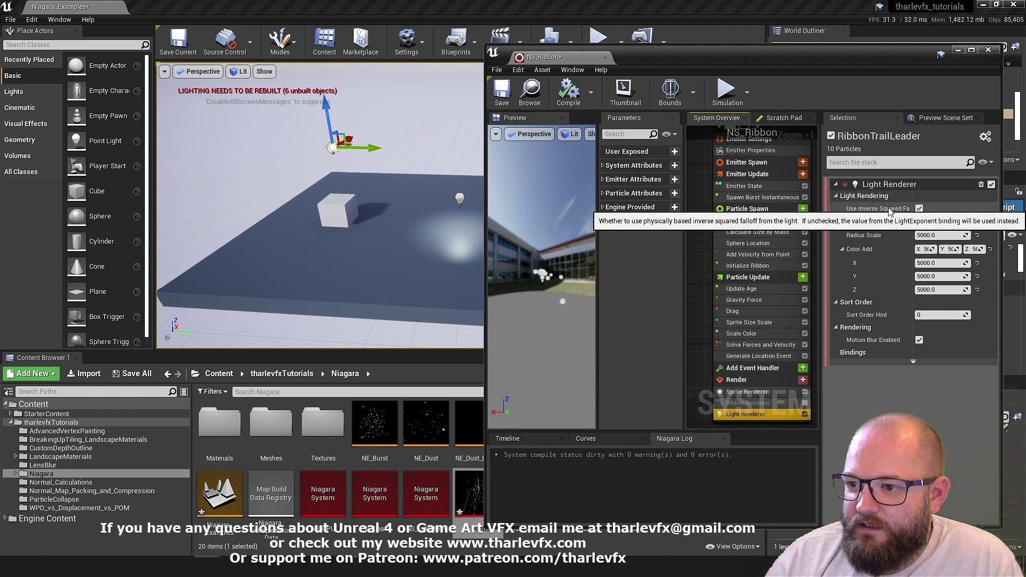
# Turn off inverse squared falloff on the Light Renderer and try Radius Scale 5 with Color Add 5 on X, Y, Z
pyautogui.click(919, 209)
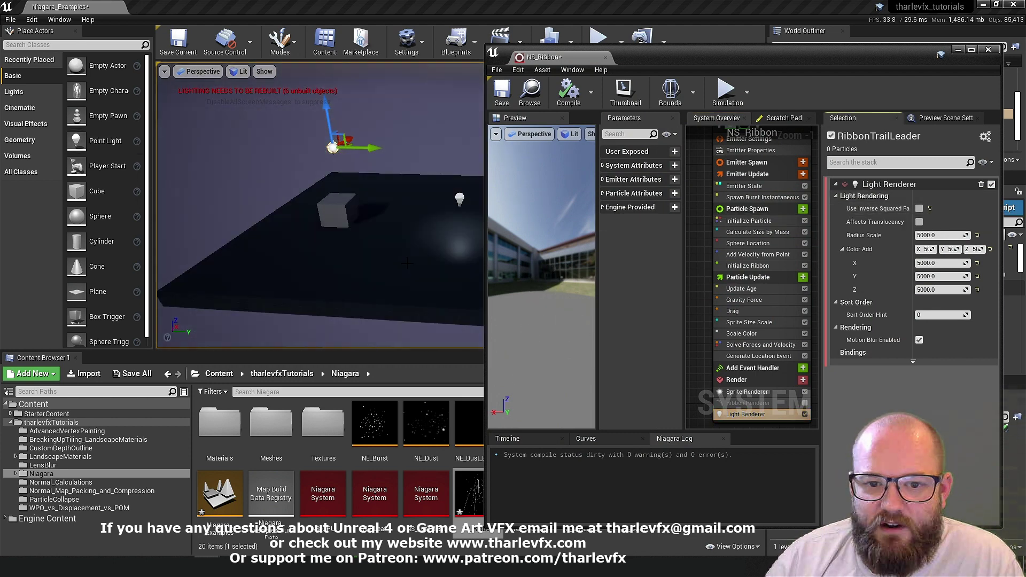
pyautogui.click(948, 235)
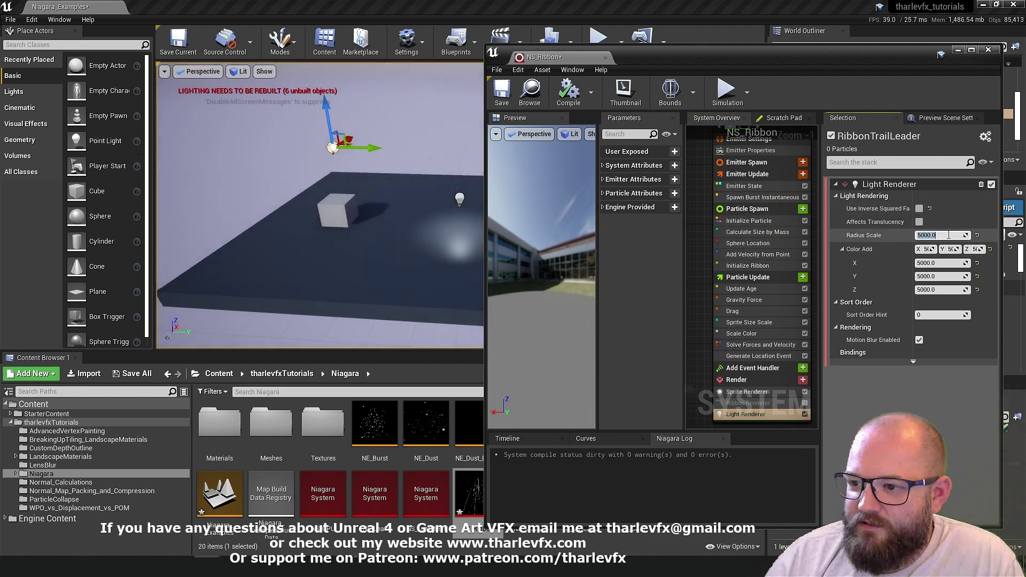
pyautogui.write('5')
pyautogui.press('Return')
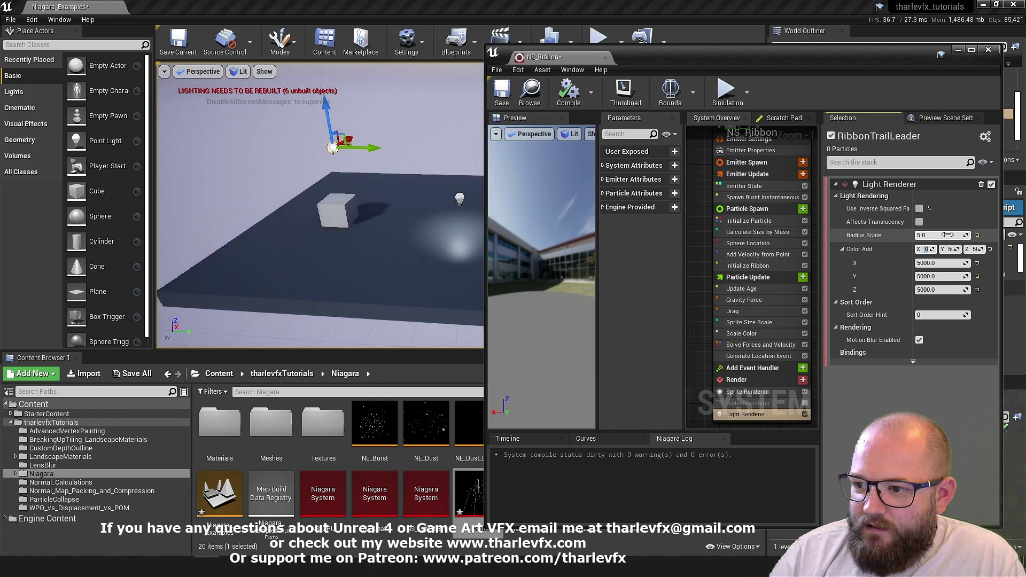
pyautogui.write('5')
pyautogui.press('Tab')
pyautogui.write('5')
pyautogui.press('Tab')
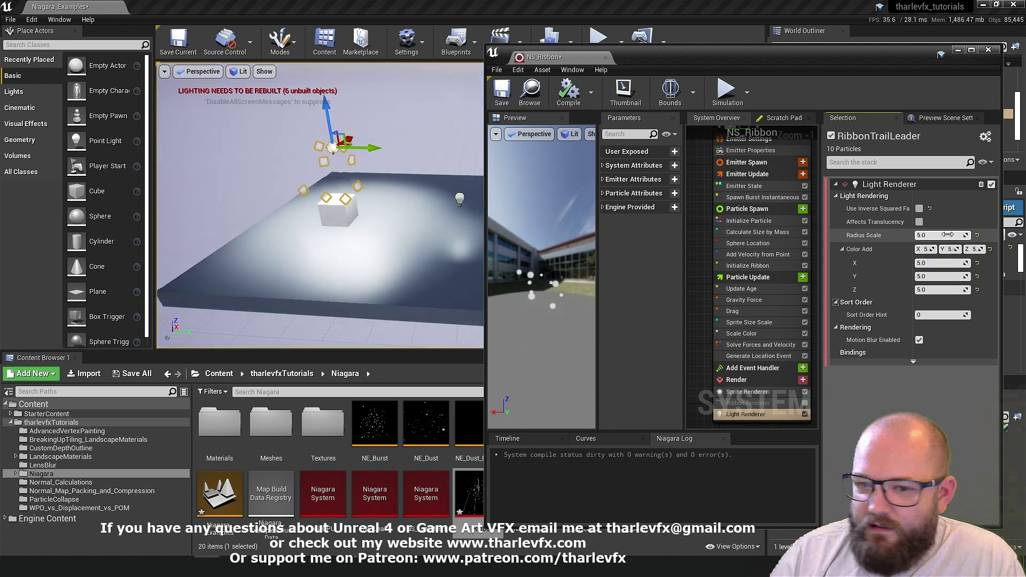
pyautogui.write('5')
pyautogui.press('Tab')
# Set Color Add X, Y, Z to 1.0, lower Radius Scale to 2.0, then select the level's light and effect
pyautogui.write('1')
pyautogui.press('Tab')
pyautogui.write('1')
pyautogui.press('Tab')
pyautogui.write('1')
pyautogui.press('Tab')
pyautogui.click(948, 236)
pyautogui.write('1')
pyautogui.press('Return')
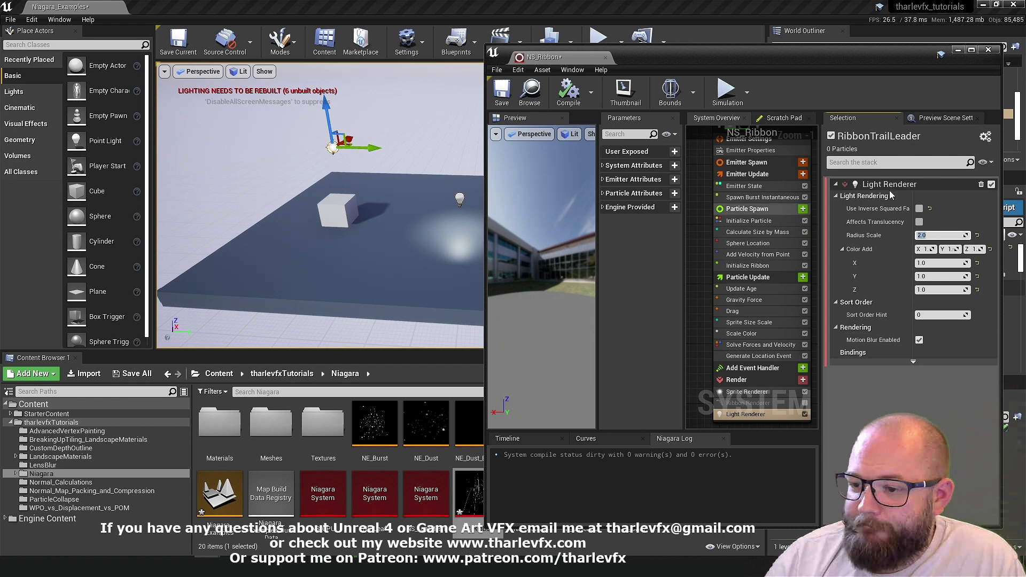
pyautogui.click(460, 198)
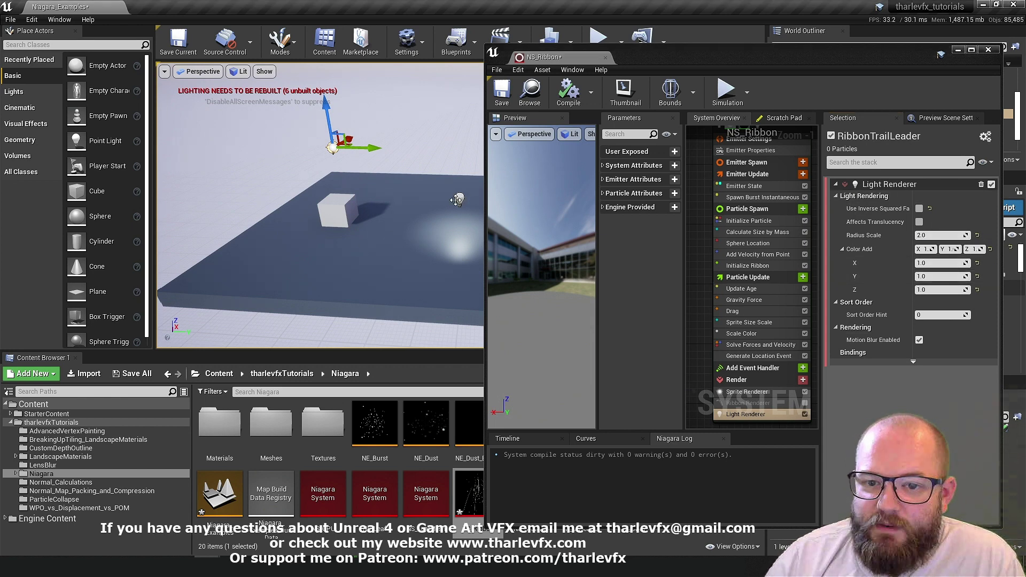
pyautogui.click(336, 147)
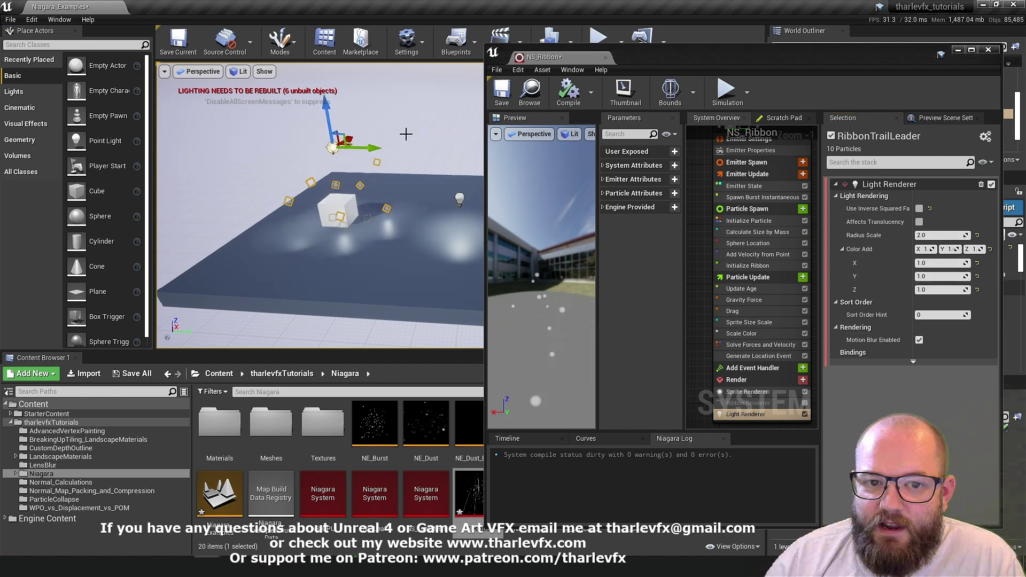
# Expand the Light Renderer Bindings to show Particles.LightExponent, and expand and widen Particle Attributes
pyautogui.click(866, 356)
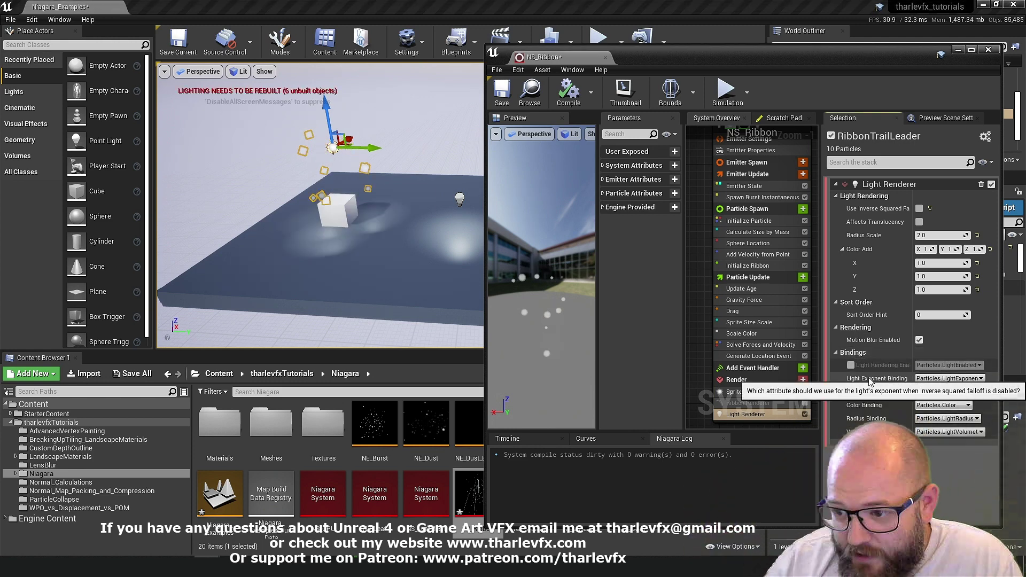
pyautogui.click(603, 193)
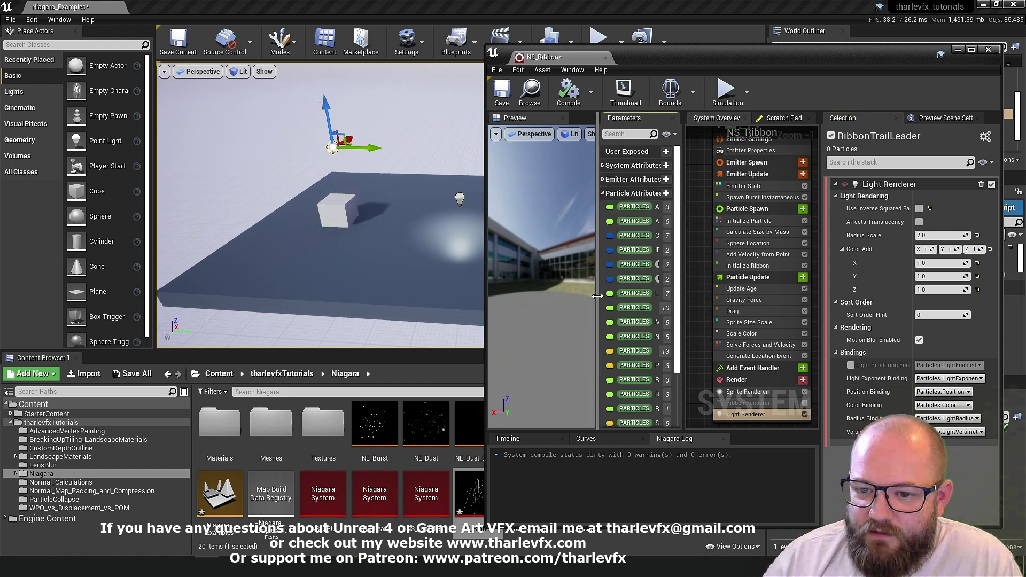
pyautogui.moveTo(595, 296); pyautogui.dragTo(452, 282)
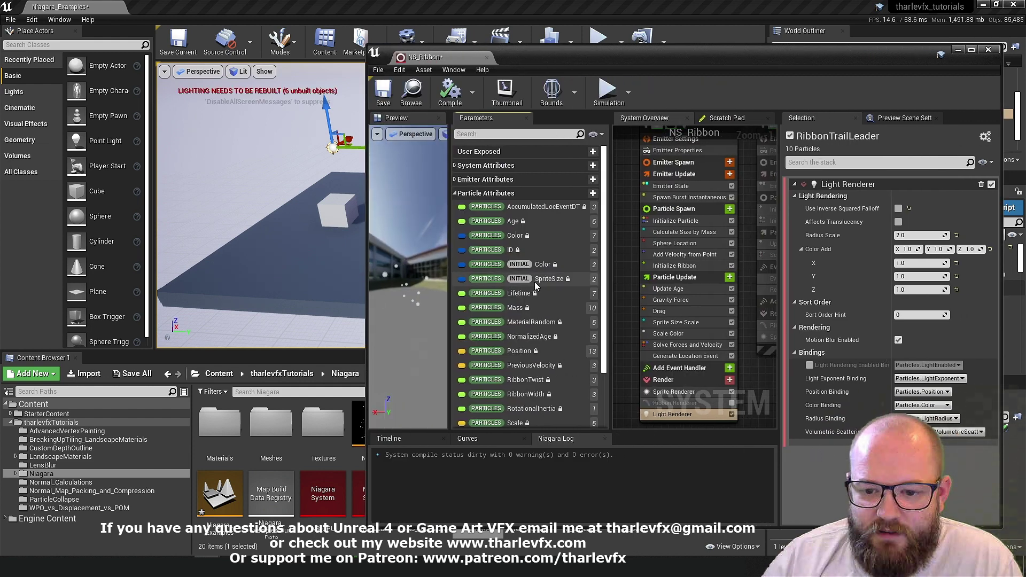
pyautogui.scroll(-2, 562, 289)
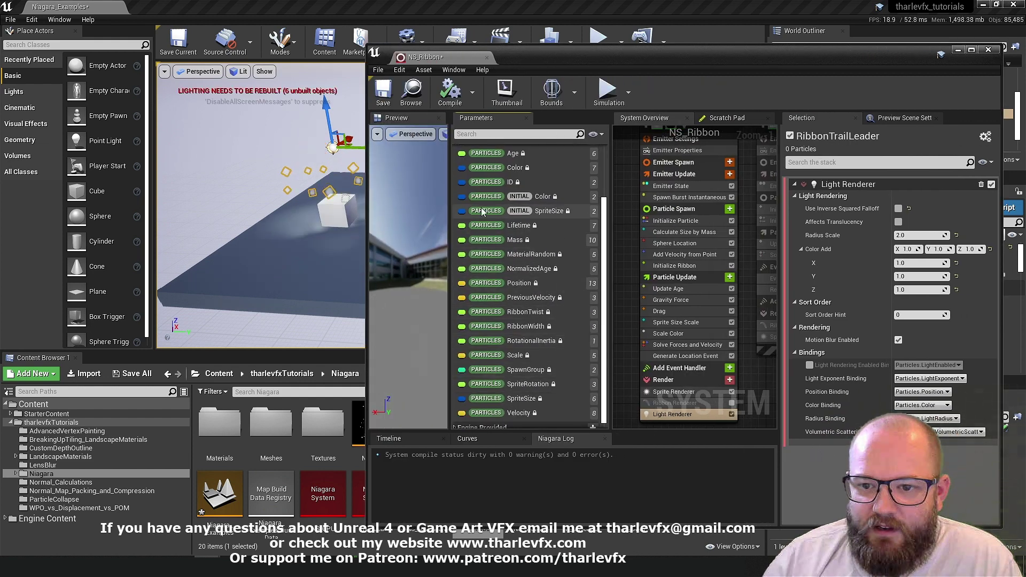
# Add a 'Set new or existing parameter directly' module to RibbonTrailLeader's Particle Spawn
pyautogui.click(690, 209)
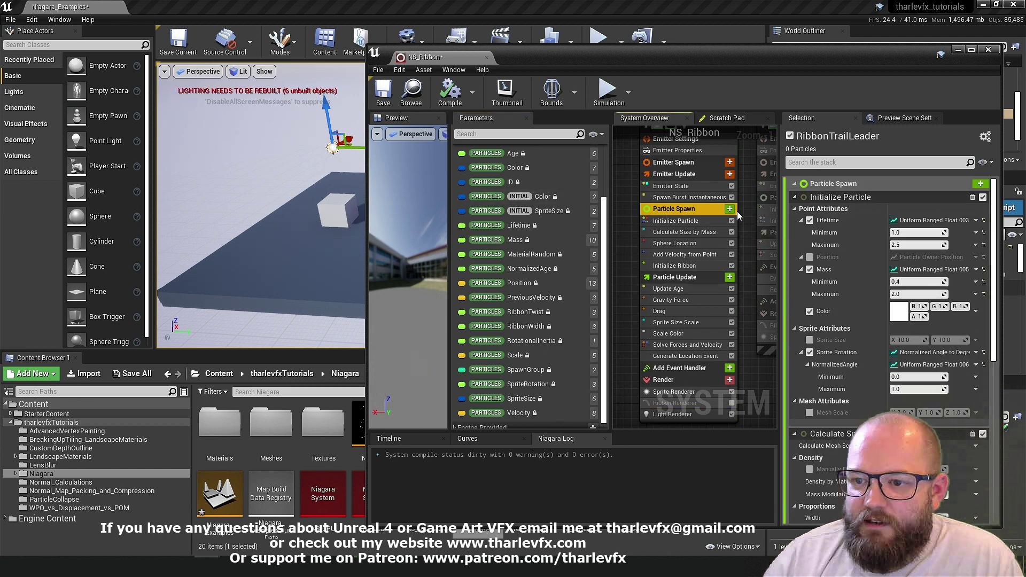
pyautogui.click(729, 209)
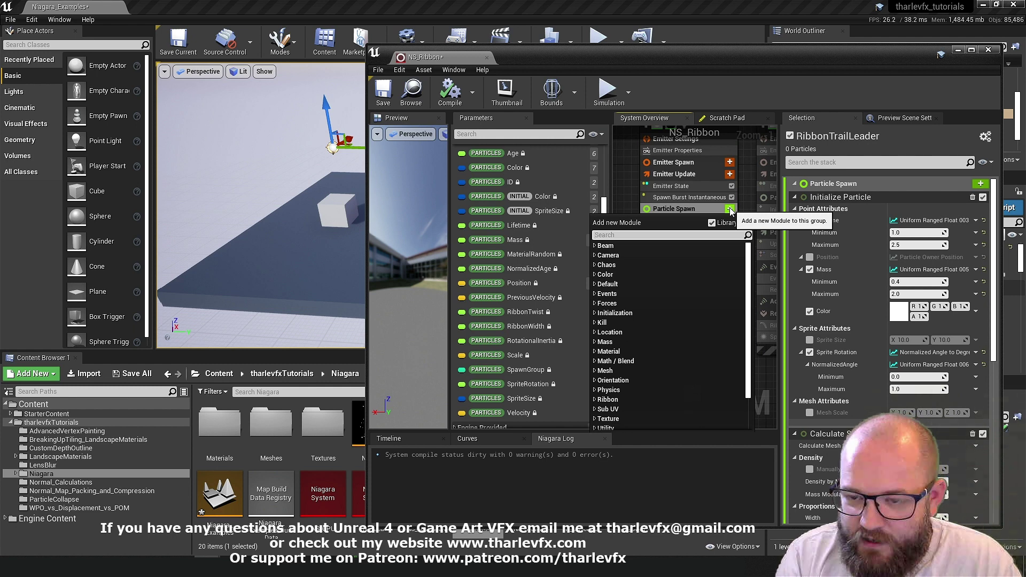
pyautogui.write('para')
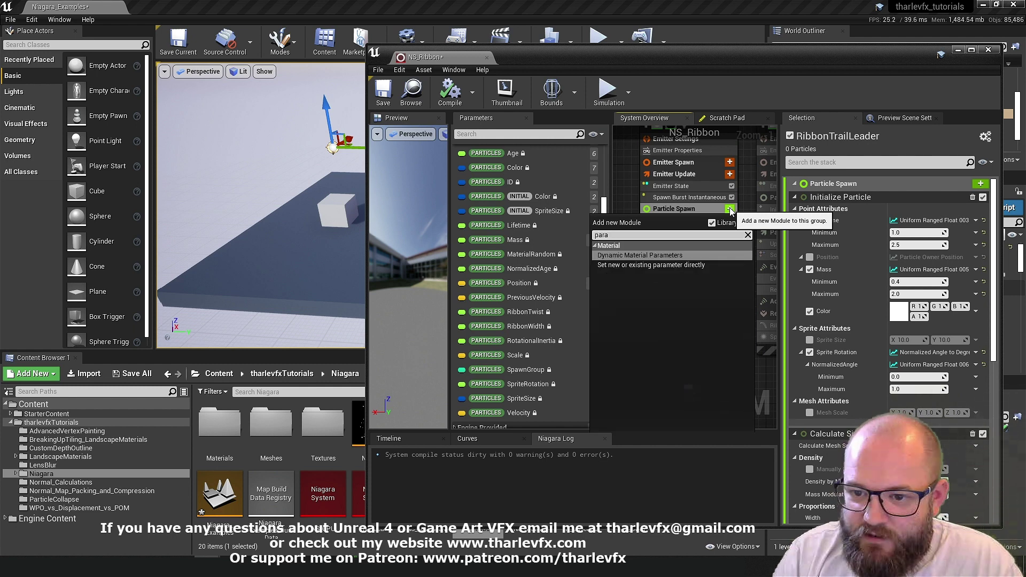
pyautogui.press('Down')
pyautogui.press('Return')
# Create a new float particle parameter, NewNiagaraFloat, in that module and start renaming it
pyautogui.click(971, 184)
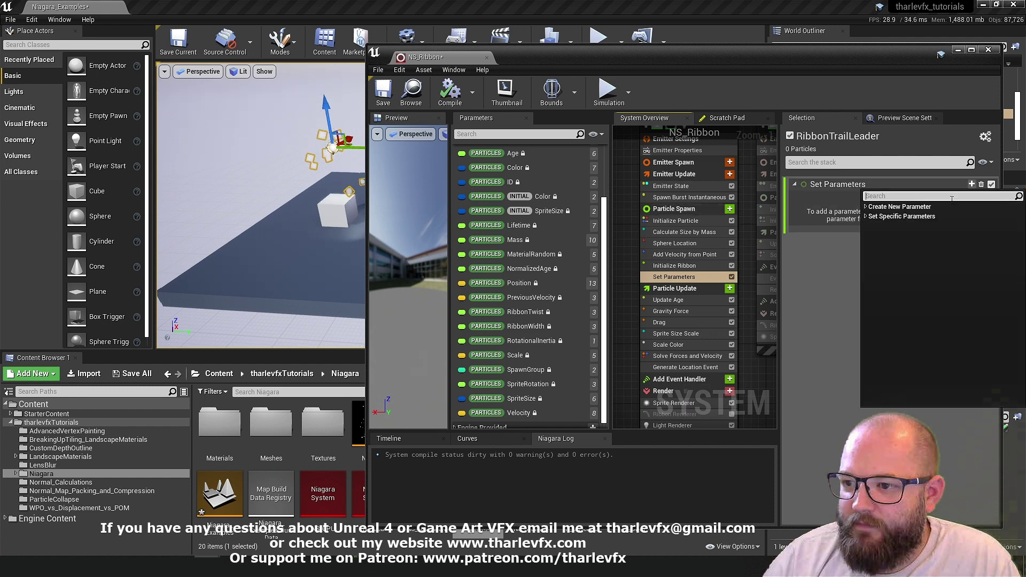
pyautogui.write('float')
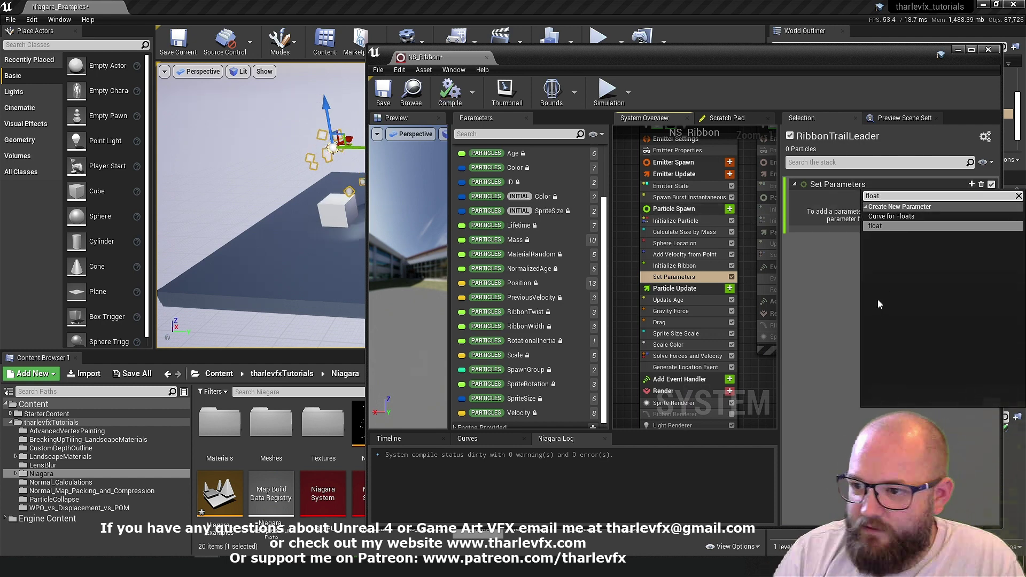
pyautogui.press('Return')
pyautogui.doubleClick(868, 197)
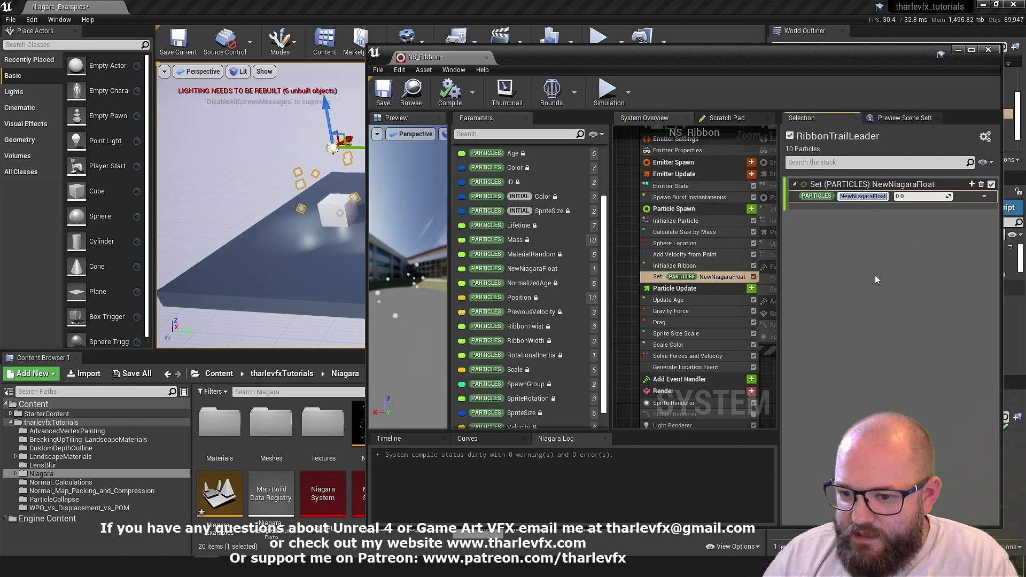
pyautogui.scroll(-2, 743, 320)
# Rename the NewNiagaraFloat spawn parameter to LightExponent
pyautogui.click(708, 403)
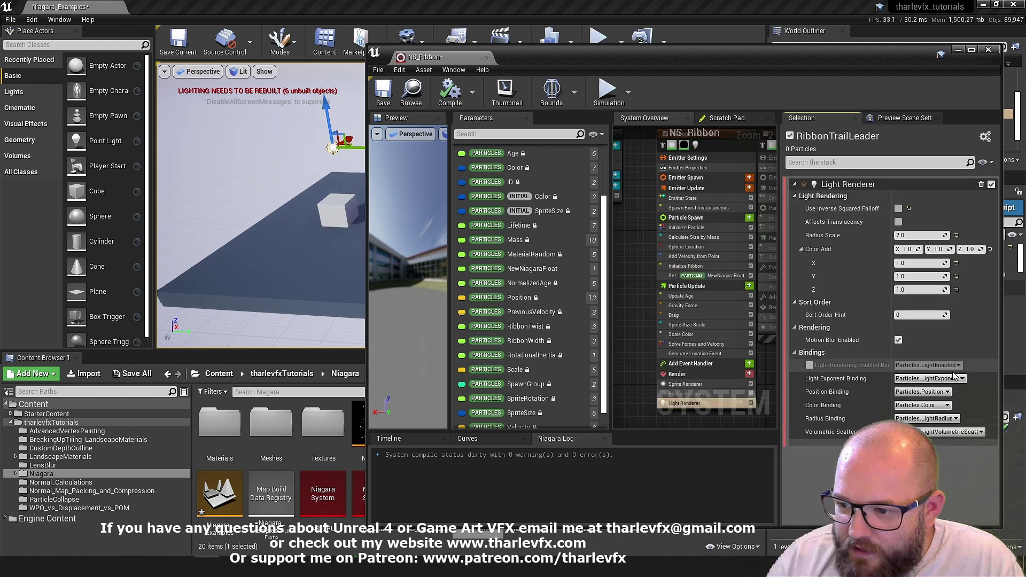
pyautogui.click(720, 274)
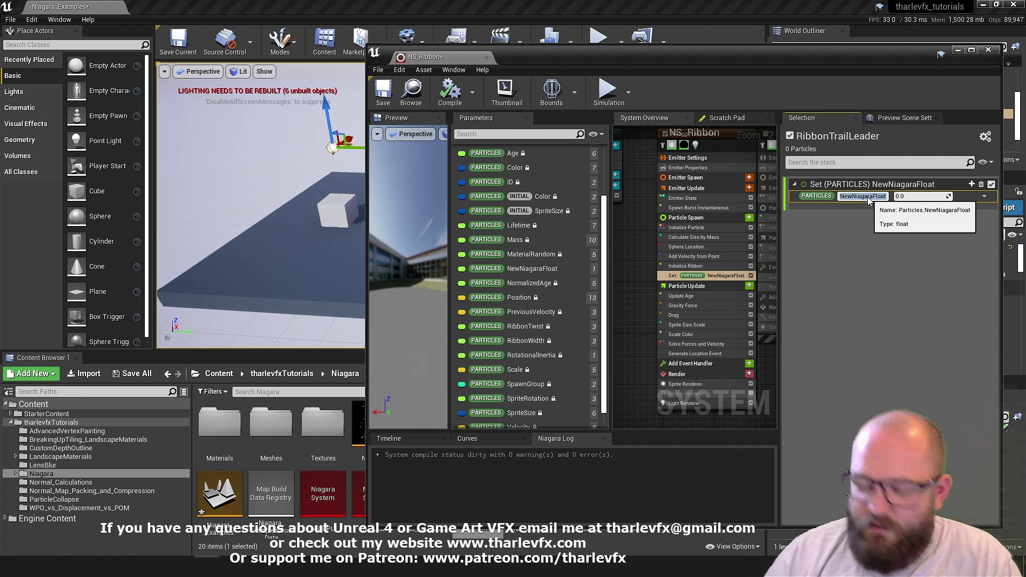
pyautogui.doubleClick(868, 197)
pyautogui.write('.LightExponent')
pyautogui.press('Return')
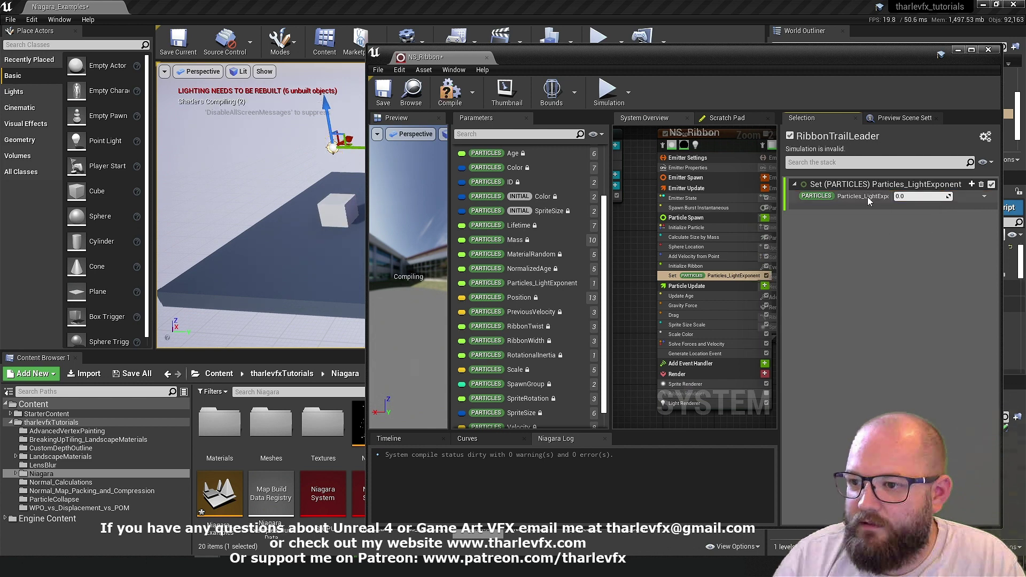
# Set the LightExponent spawn value to 10.0
pyautogui.write('4')
pyautogui.press('Return')
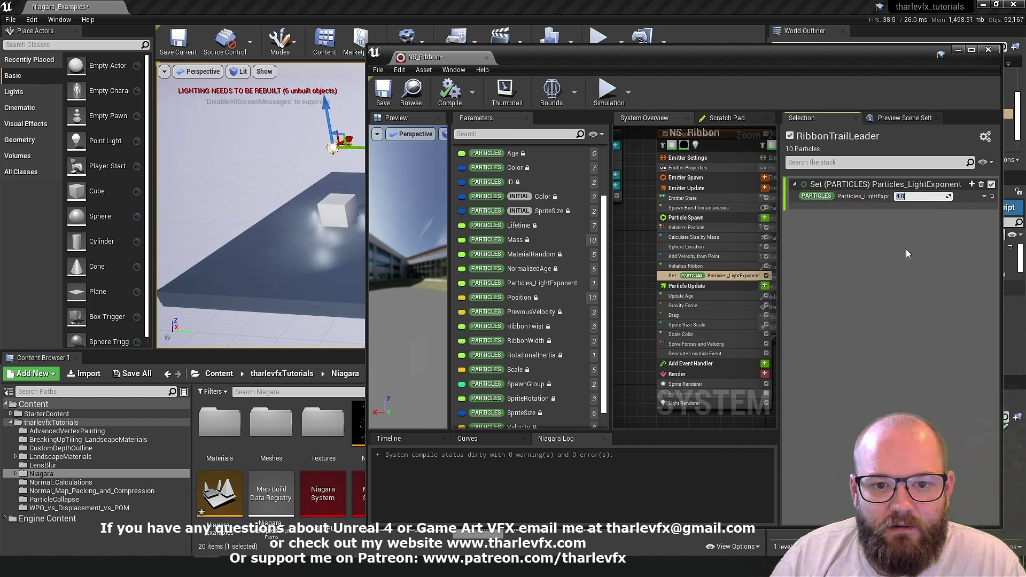
pyautogui.write('10')
pyautogui.press('Return')
# Remove the leftover prefix so the parameter is named exactly LightExponent
pyautogui.click(707, 402)
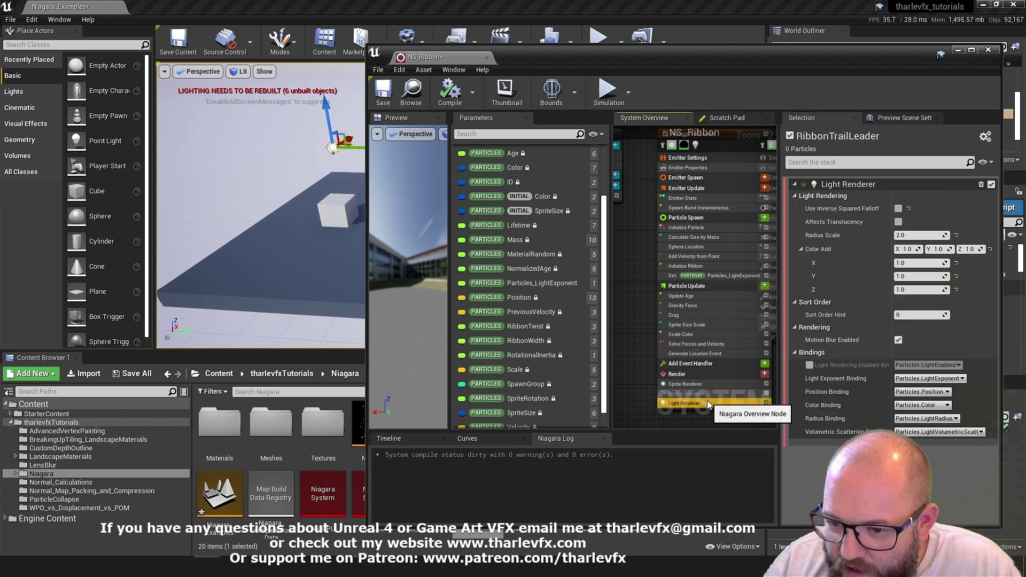
pyautogui.click(727, 276)
pyautogui.doubleClick(873, 198)
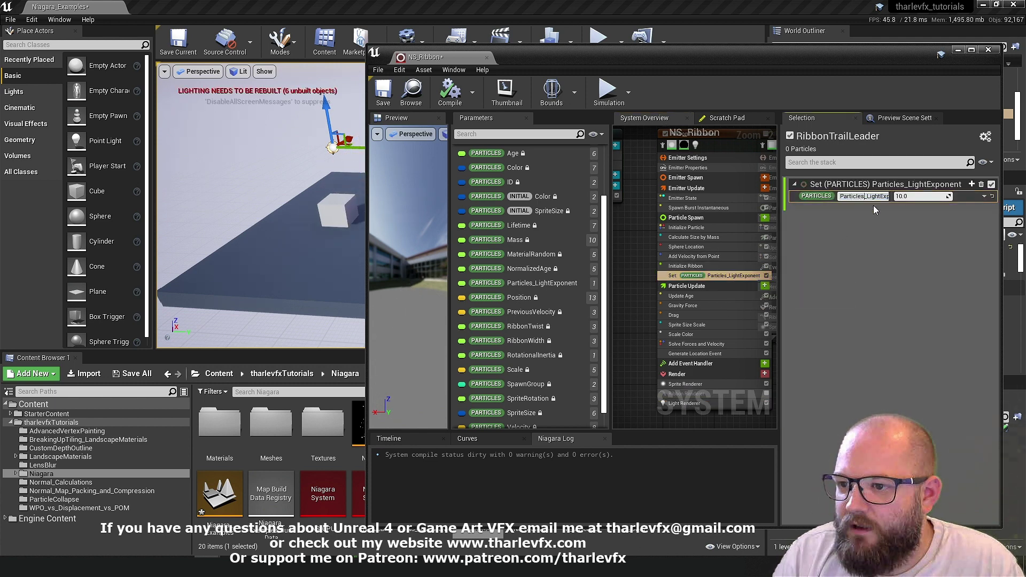
pyautogui.press('BackSpace')
pyautogui.press('BackSpace')
pyautogui.press('BackSpace')
pyautogui.press('BackSpace')
pyautogui.press('BackSpace')
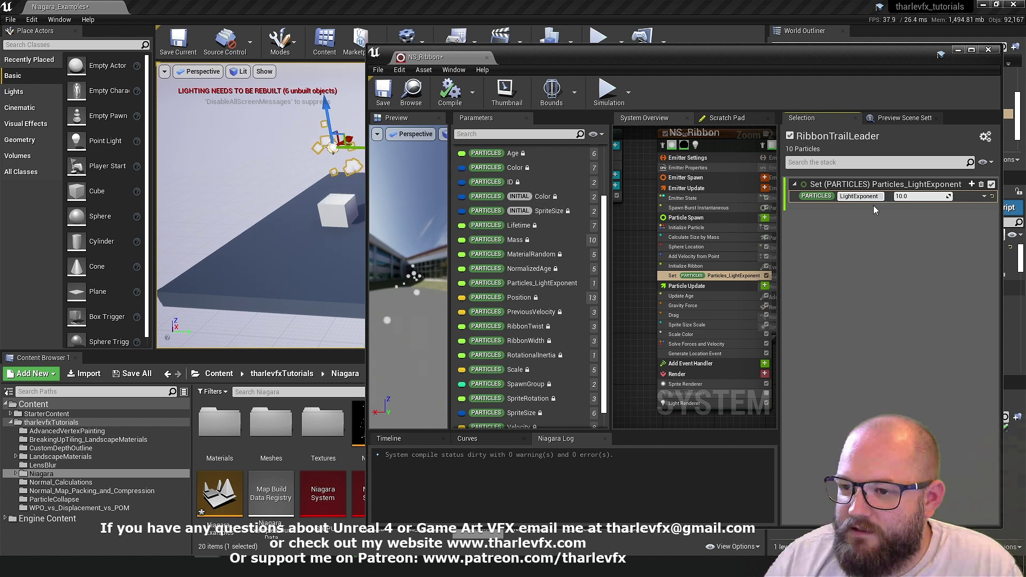
pyautogui.press('Return')
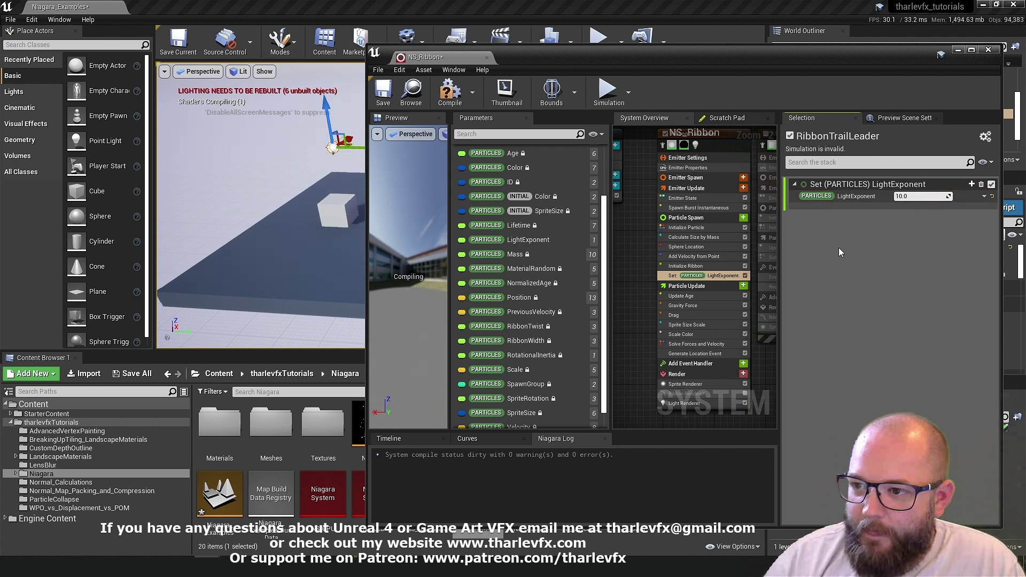
# Set the LightExponent spawn value to 0.1
pyautogui.click(692, 405)
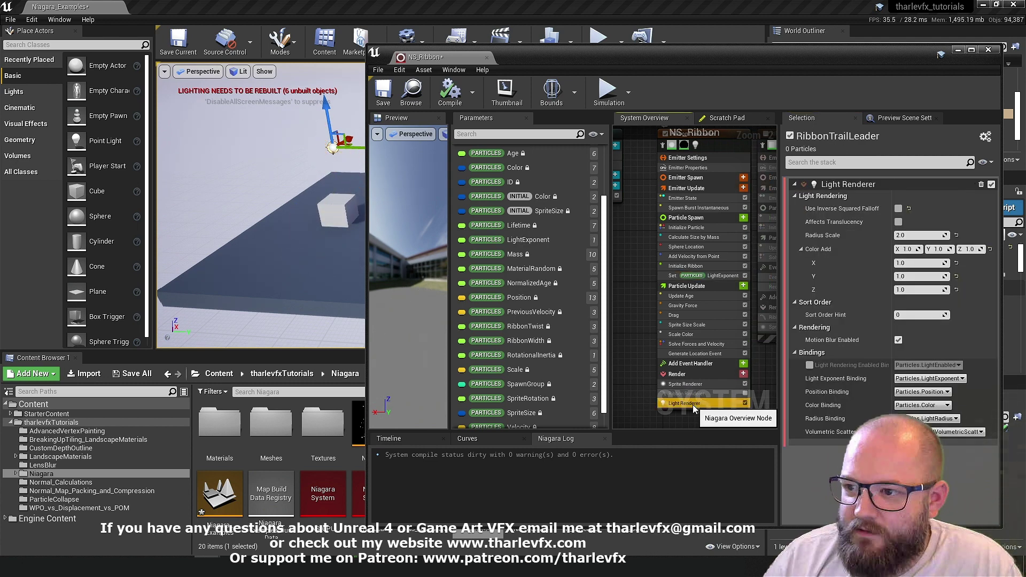
pyautogui.click(718, 275)
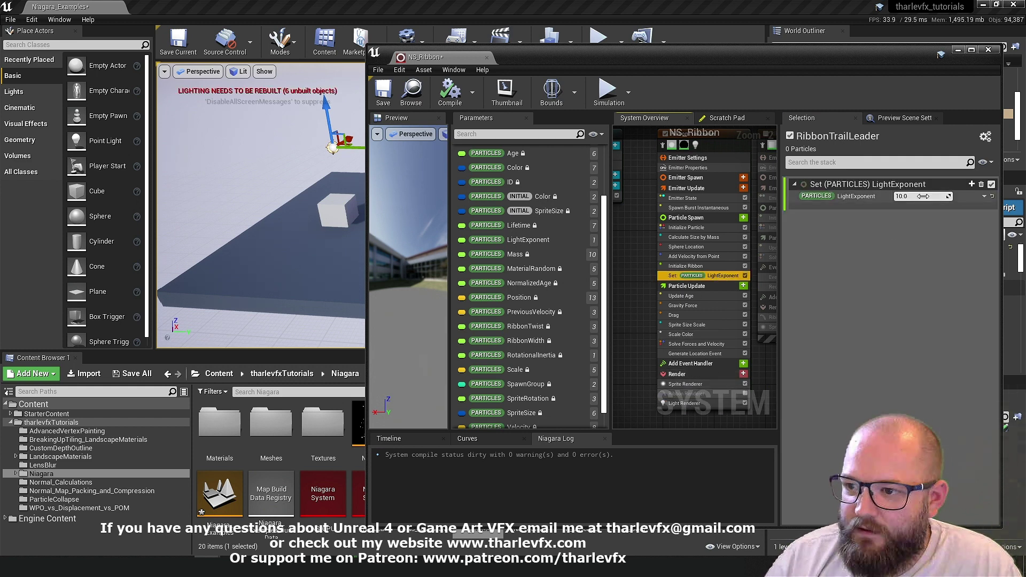
pyautogui.write('0')
pyautogui.press('Return')
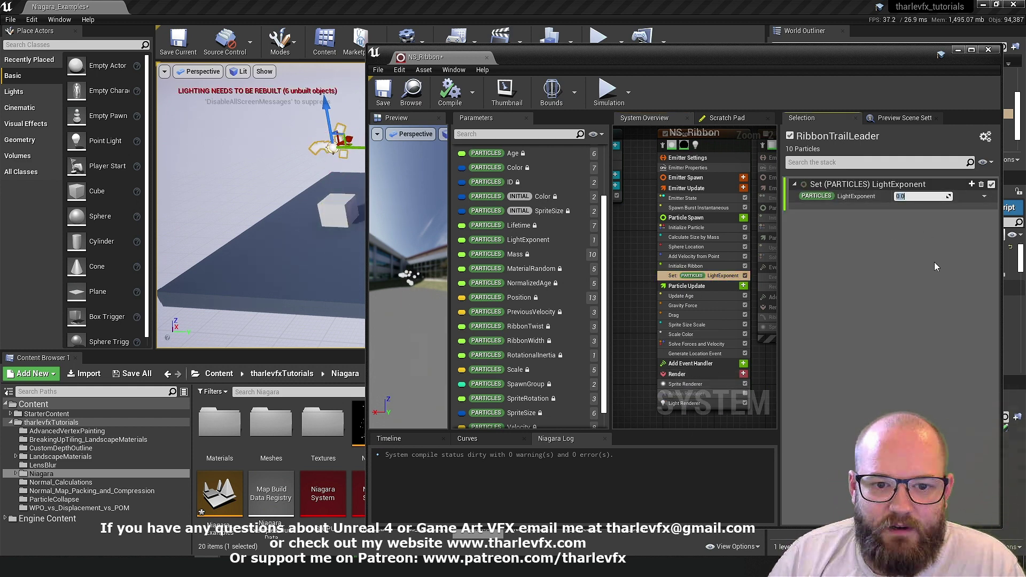
pyautogui.write('0.1')
pyautogui.press('Return')
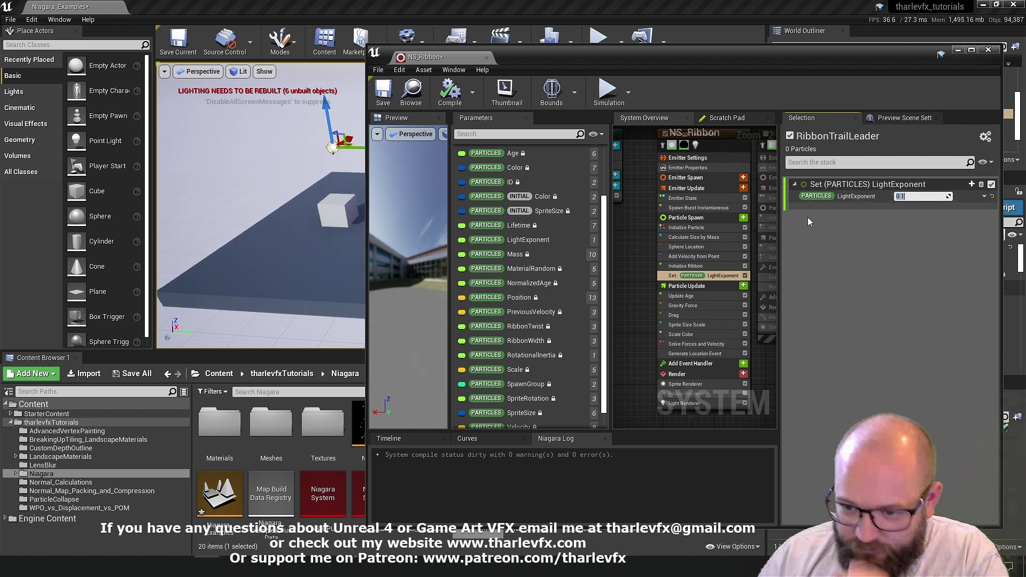
# Compare against the Light Renderer's exponent binding and change LightExponent to 1.0
pyautogui.click(698, 404)
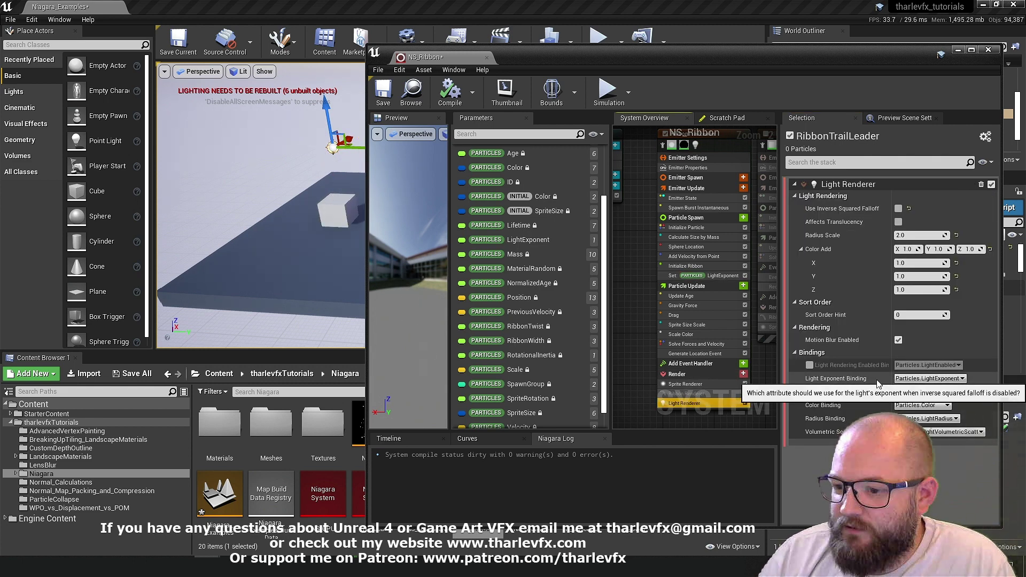
pyautogui.click(708, 276)
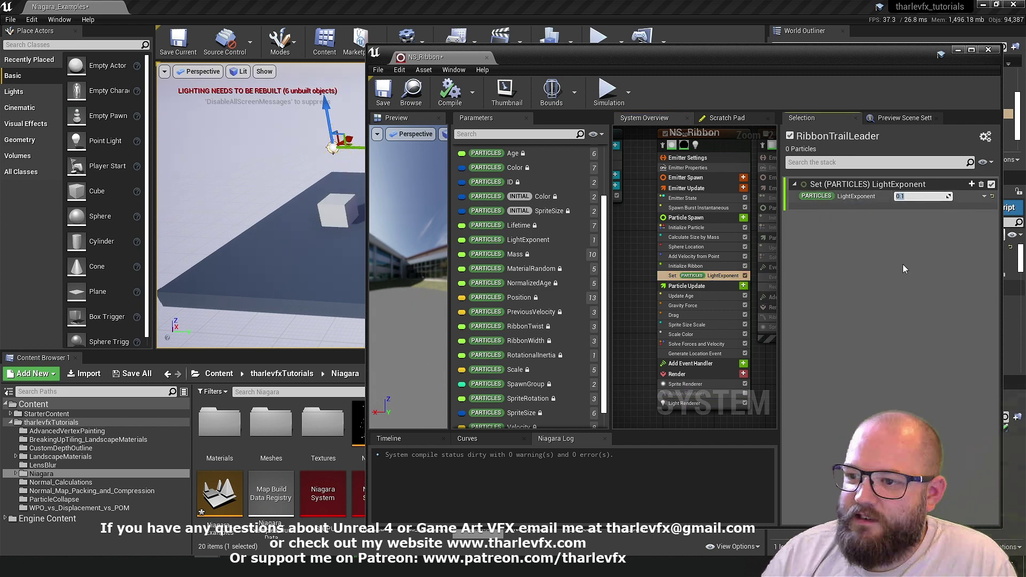
pyautogui.click(695, 404)
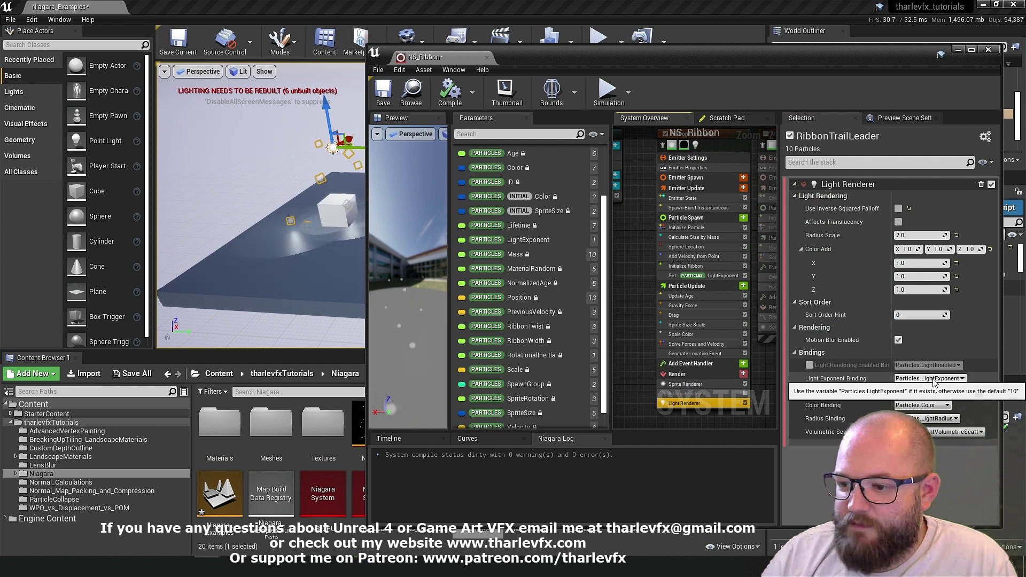
pyautogui.click(705, 275)
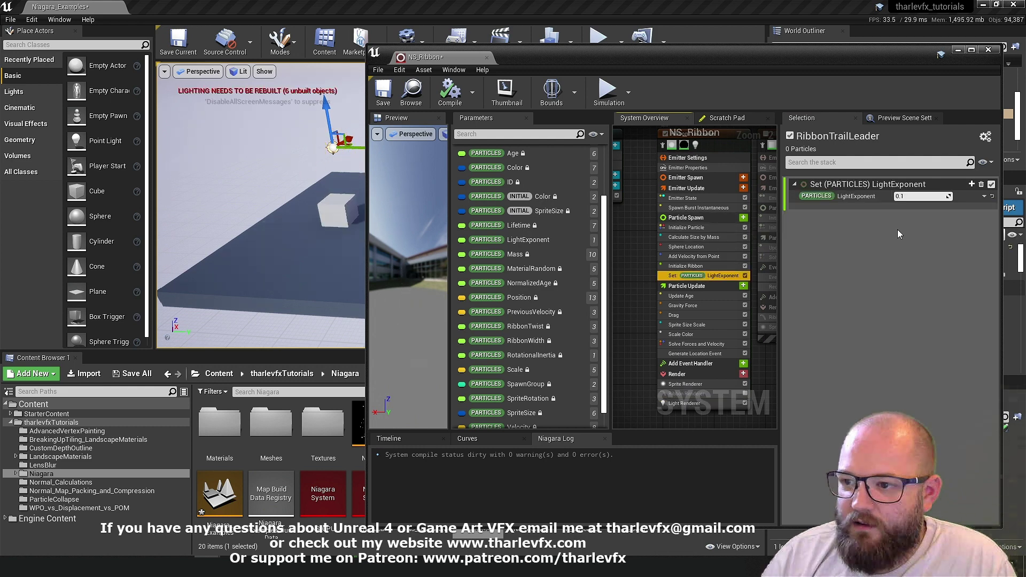
pyautogui.write('1')
pyautogui.press('Return')
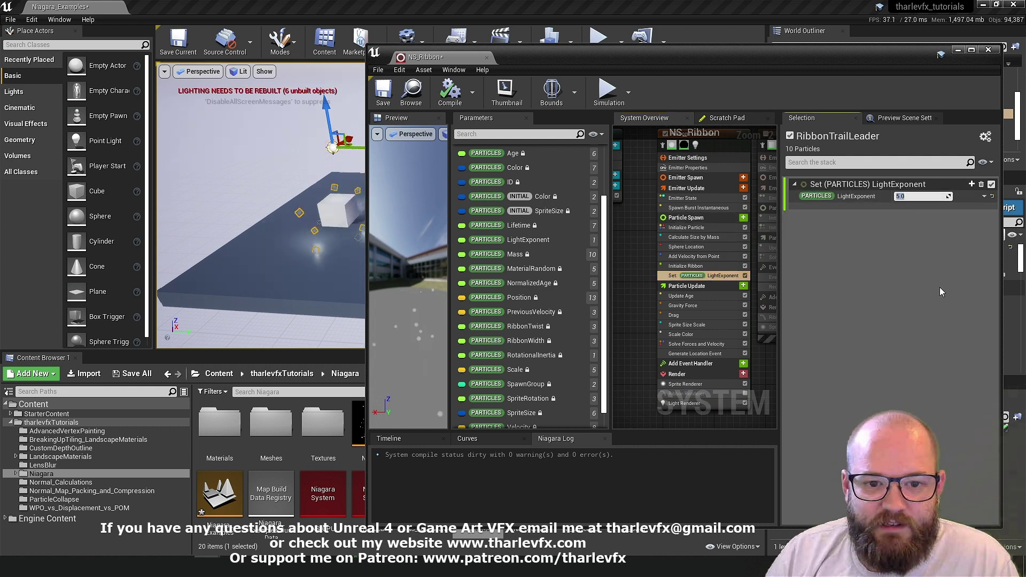
# Try LightExponent values 10 and 1, then settle on 5.0
pyautogui.write('10')
pyautogui.press('Return')
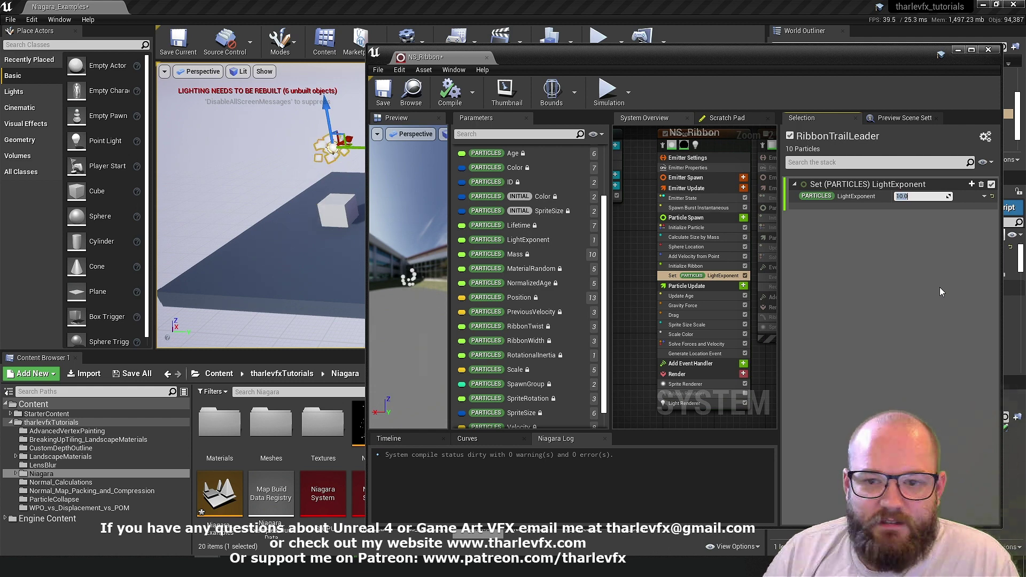
pyautogui.write('1')
pyautogui.press('Return')
pyautogui.write('5')
pyautogui.press('Return')
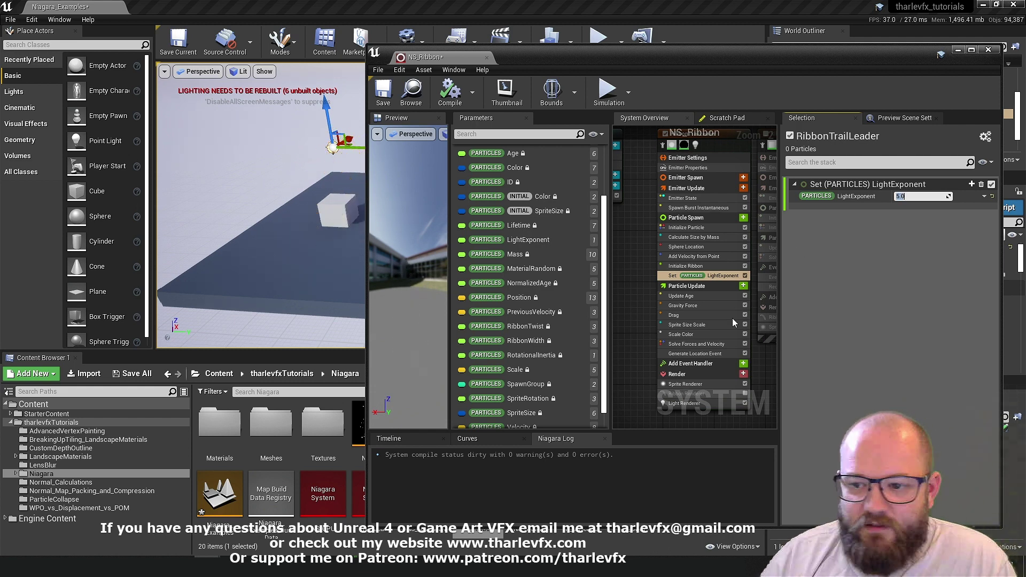
pyautogui.click(686, 403)
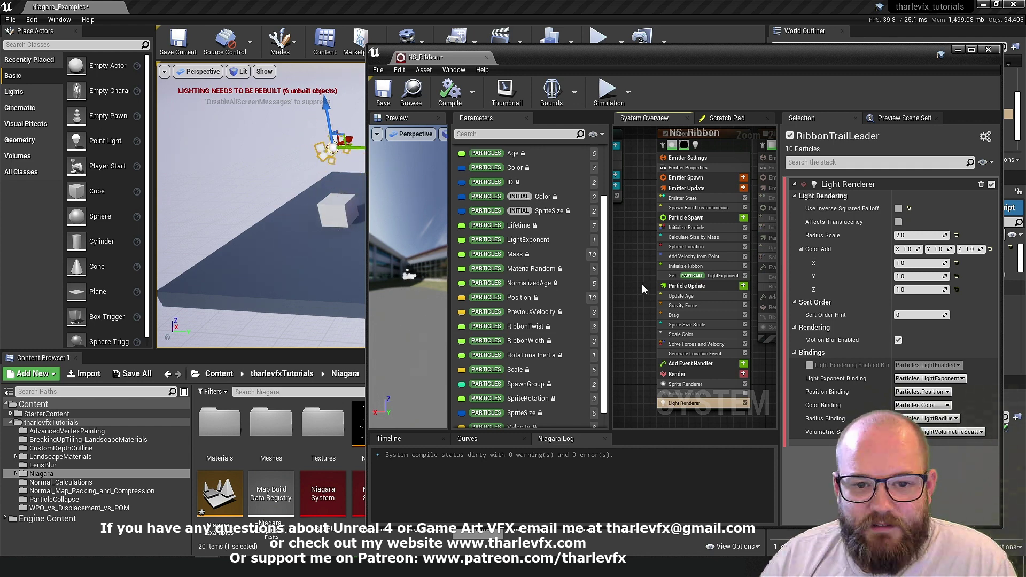
# Close the NS_Ribbon editor, orbit the level view and deselect NS_Ribbon to see its lights
pyautogui.click(988, 52)
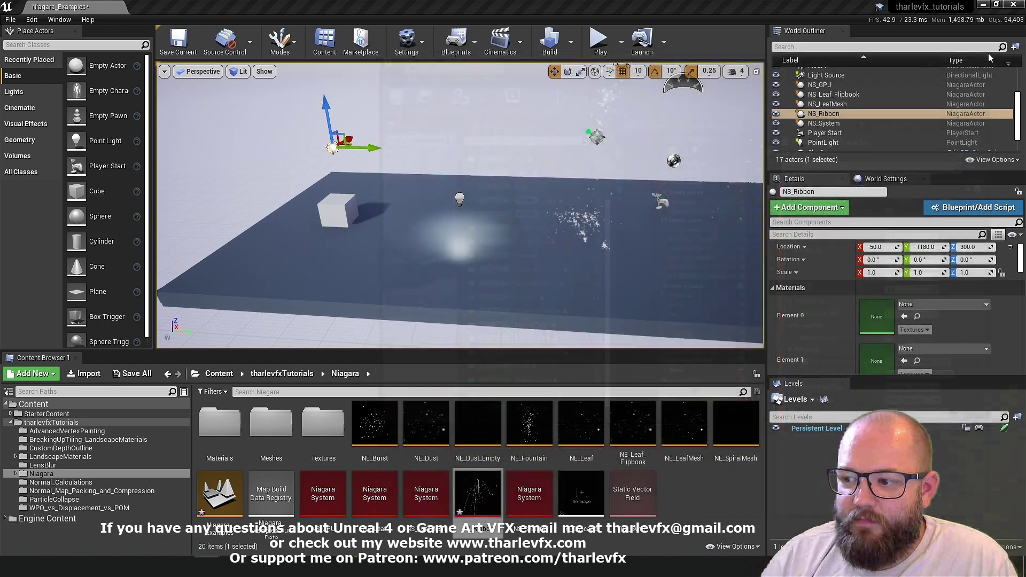
pyautogui.moveTo(444, 215); pyautogui.dragTo(460, 198, button='right')
pyautogui.moveTo(442, 250)
pyautogui.mouseDown(button='right')
pyautogui.moveTo(449, 240)
pyautogui.moveTo(442, 250)
pyautogui.mouseUp(button='right')
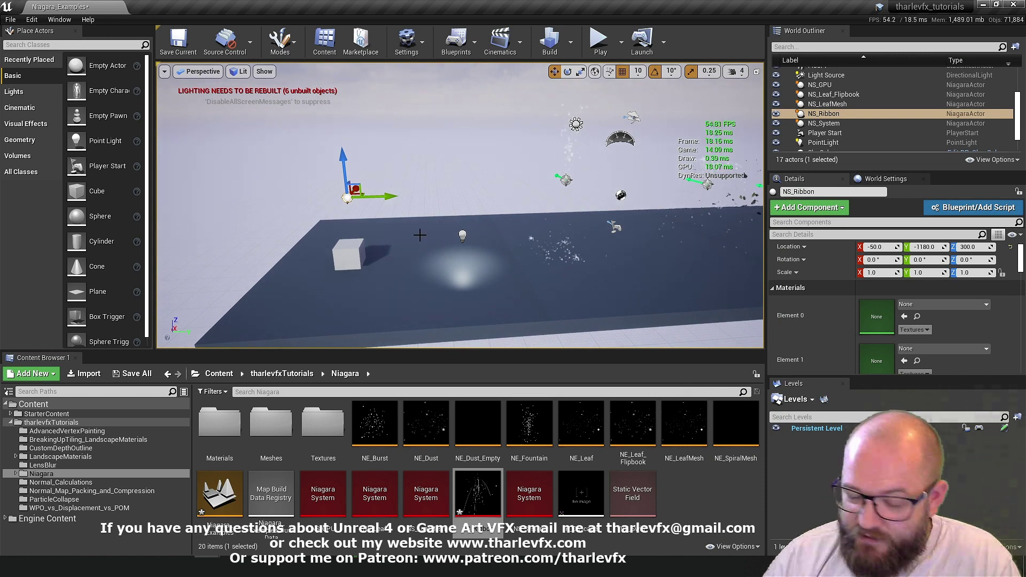
pyautogui.click(711, 521)
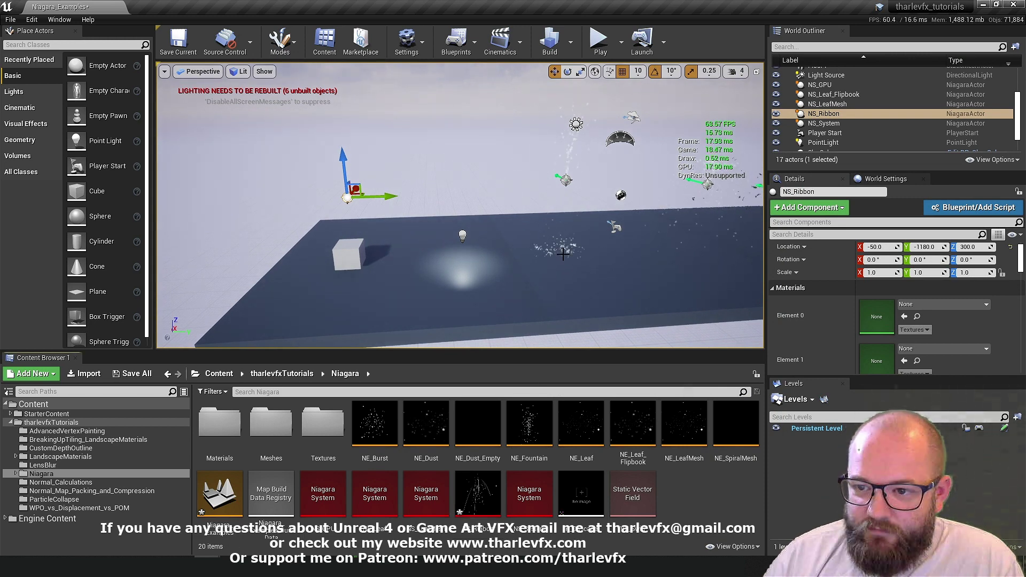
pyautogui.click(485, 175)
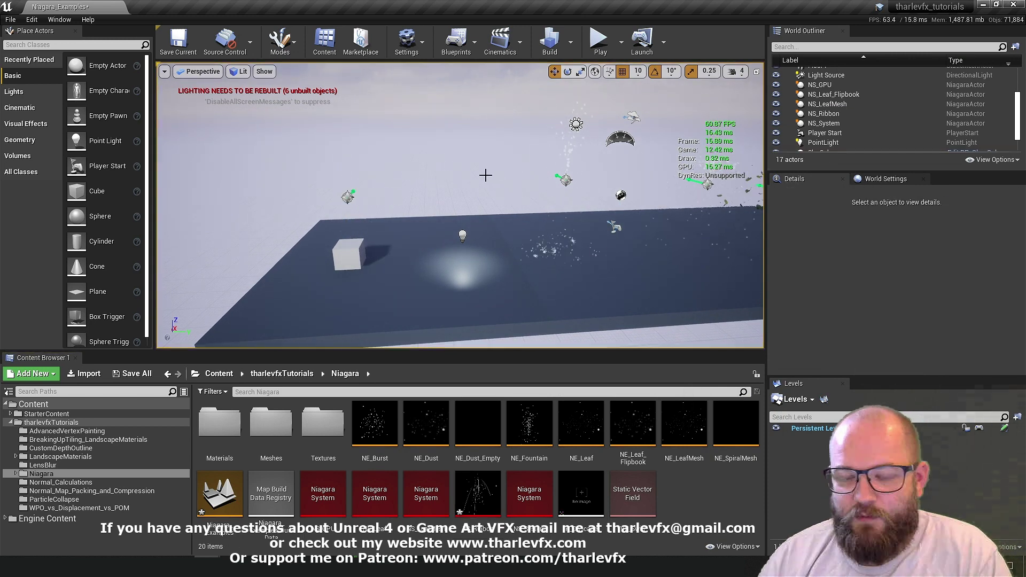